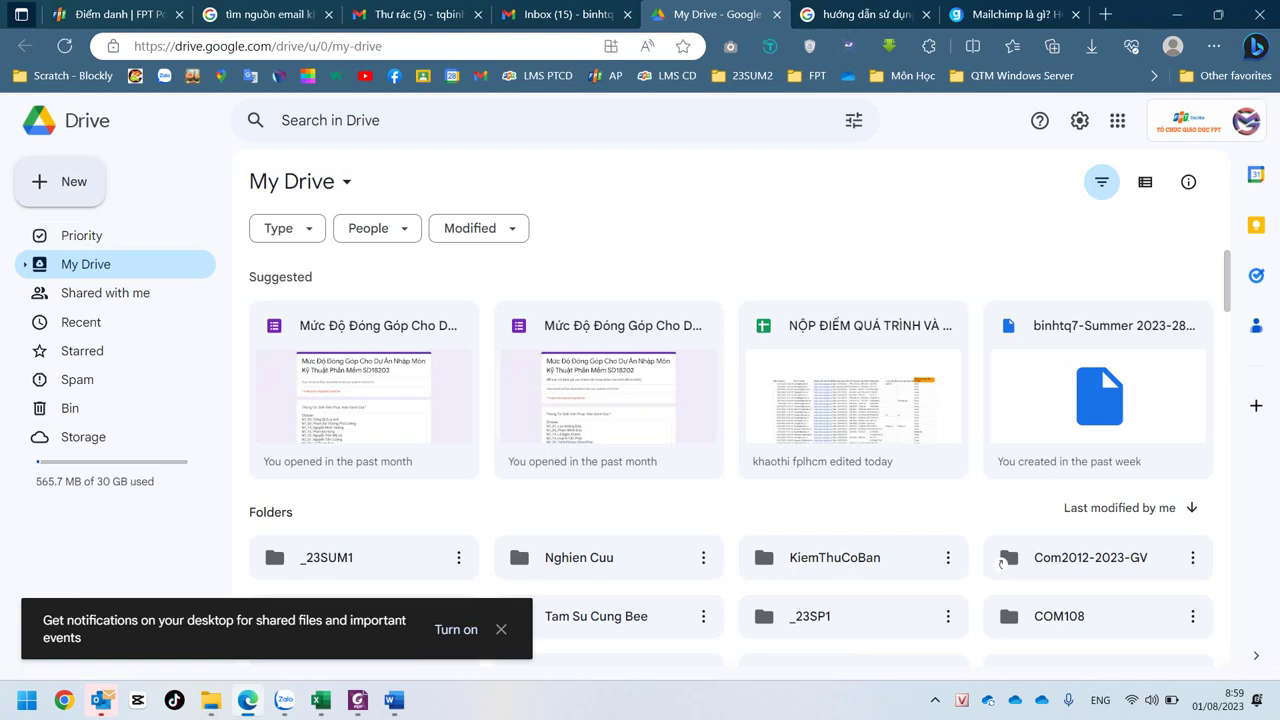
- Create a My Drive folder named 'DOM102 - 00' plus the student's name, and open it
key("c")
key("Return")
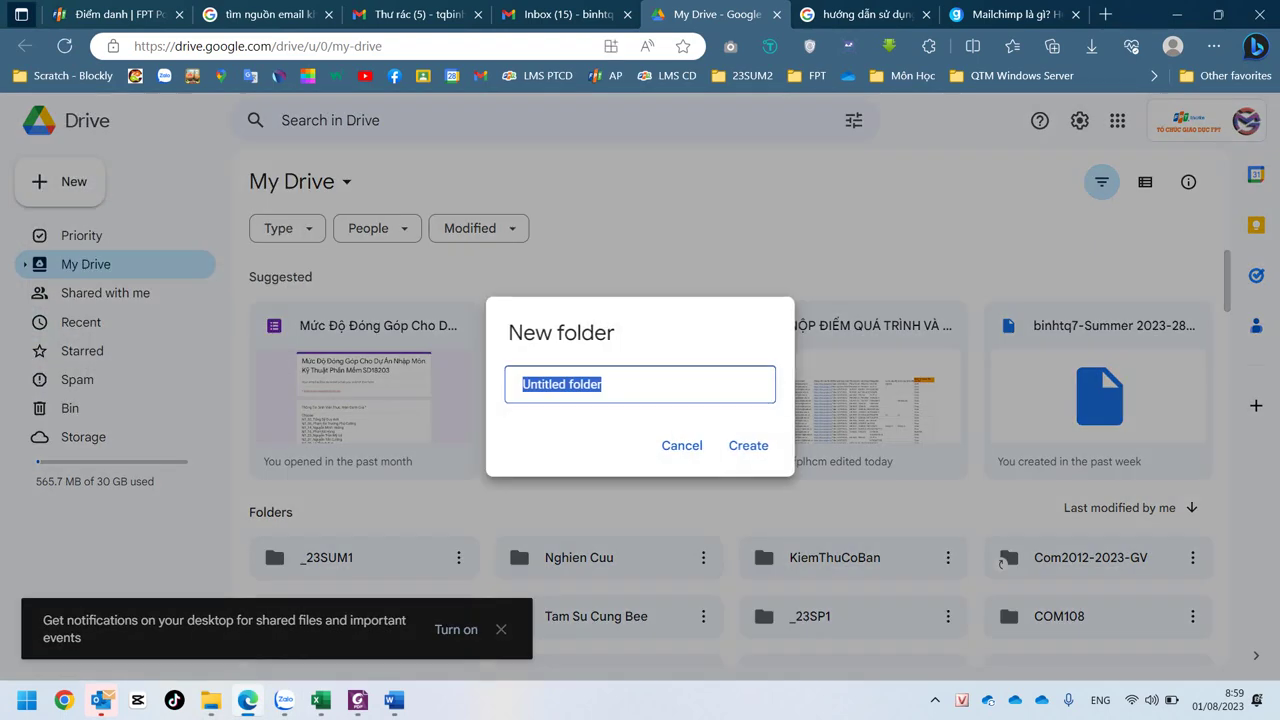
type("DOM102 - Email Marketing")
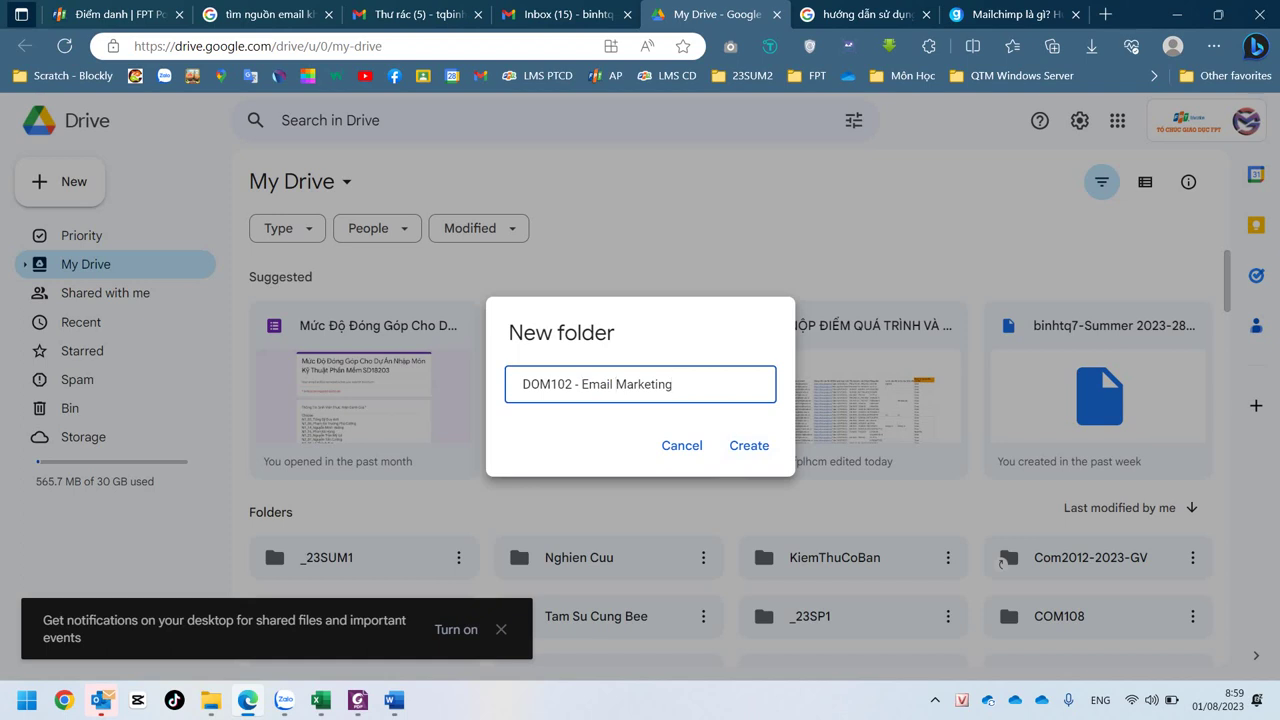
key("ctrl+BackSpace")
key("ctrl+BackSpace")
type(")")
key("BackSpace")
type("00 Bình")
key("Right")
key("Right")
key("Right")
key("Right")
key("Right")
key("Tab")
key("Return")
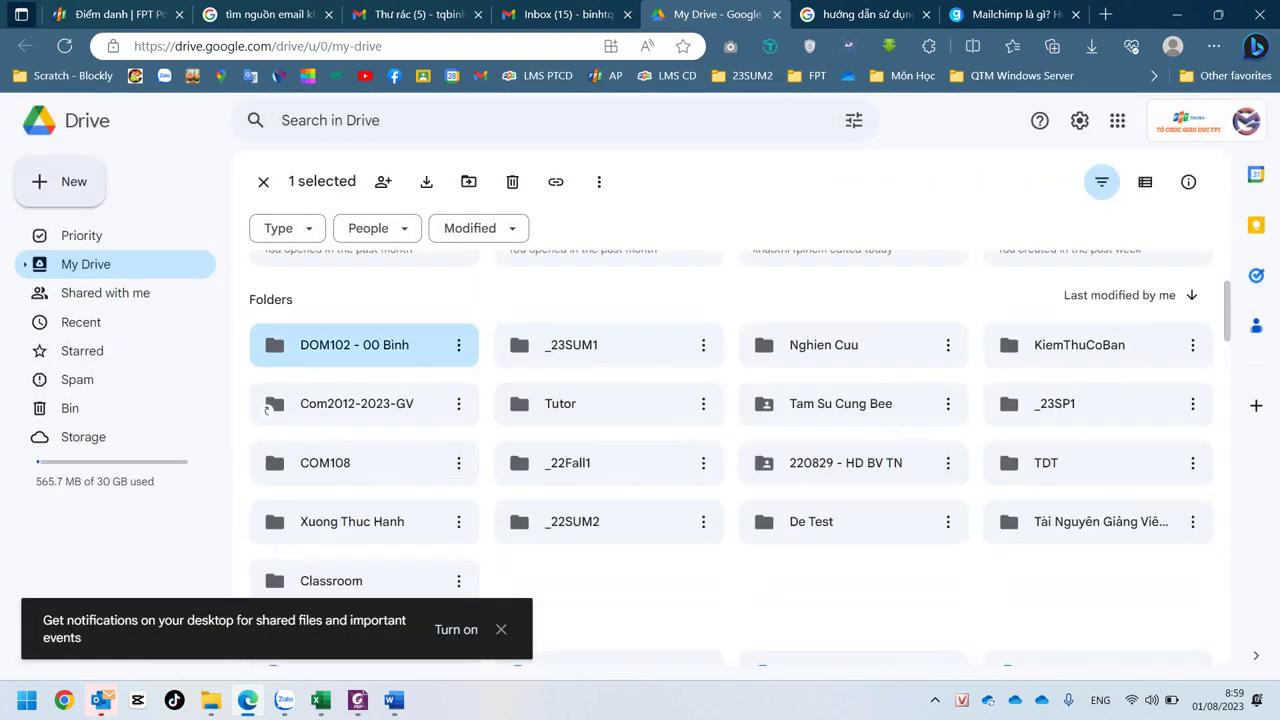
key("Return")
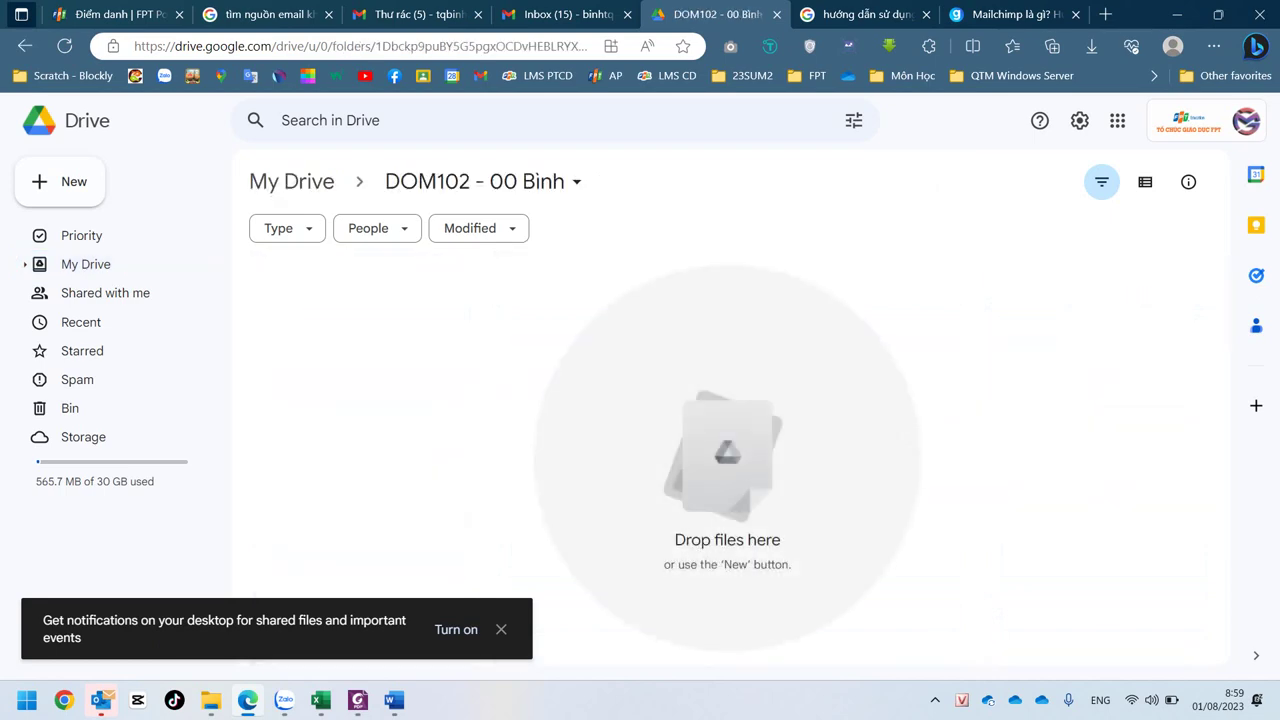
- After checking the assignment PDF, create a blank Google Docs document from the DOM102 folder's right-click menu
left_click(357, 700)
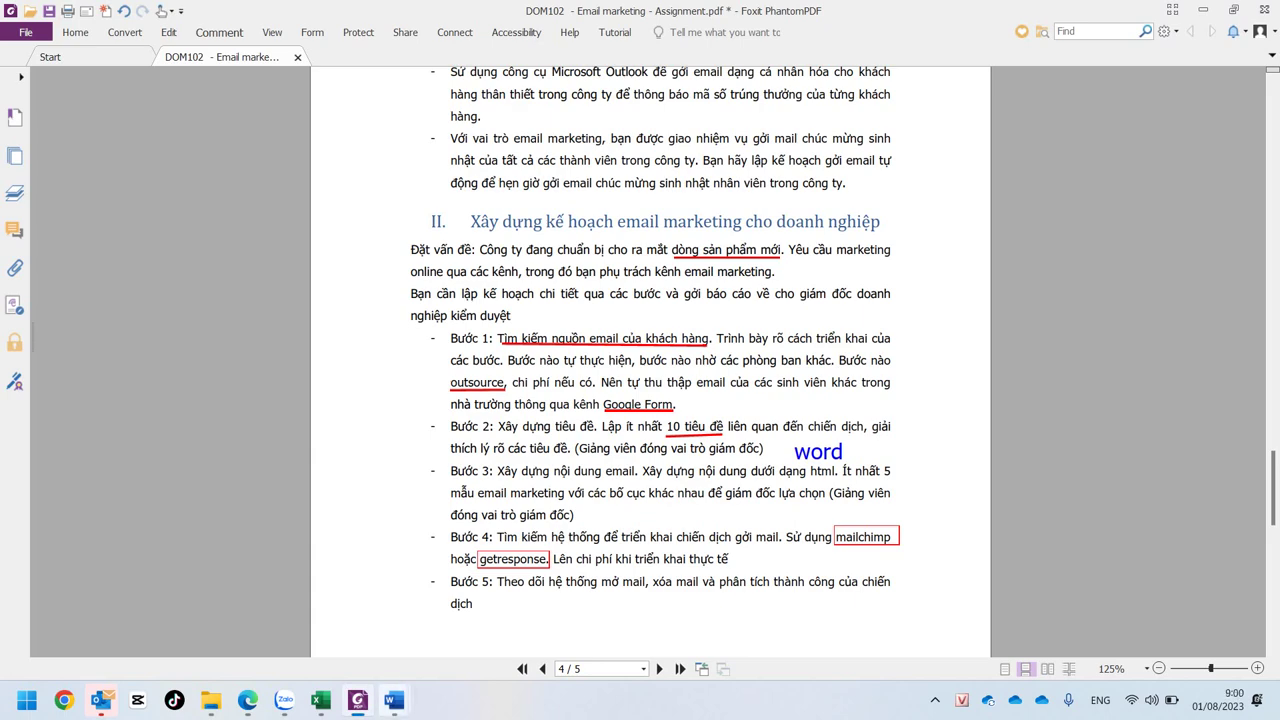
mouse_move(394, 700)
left_click(247, 700)
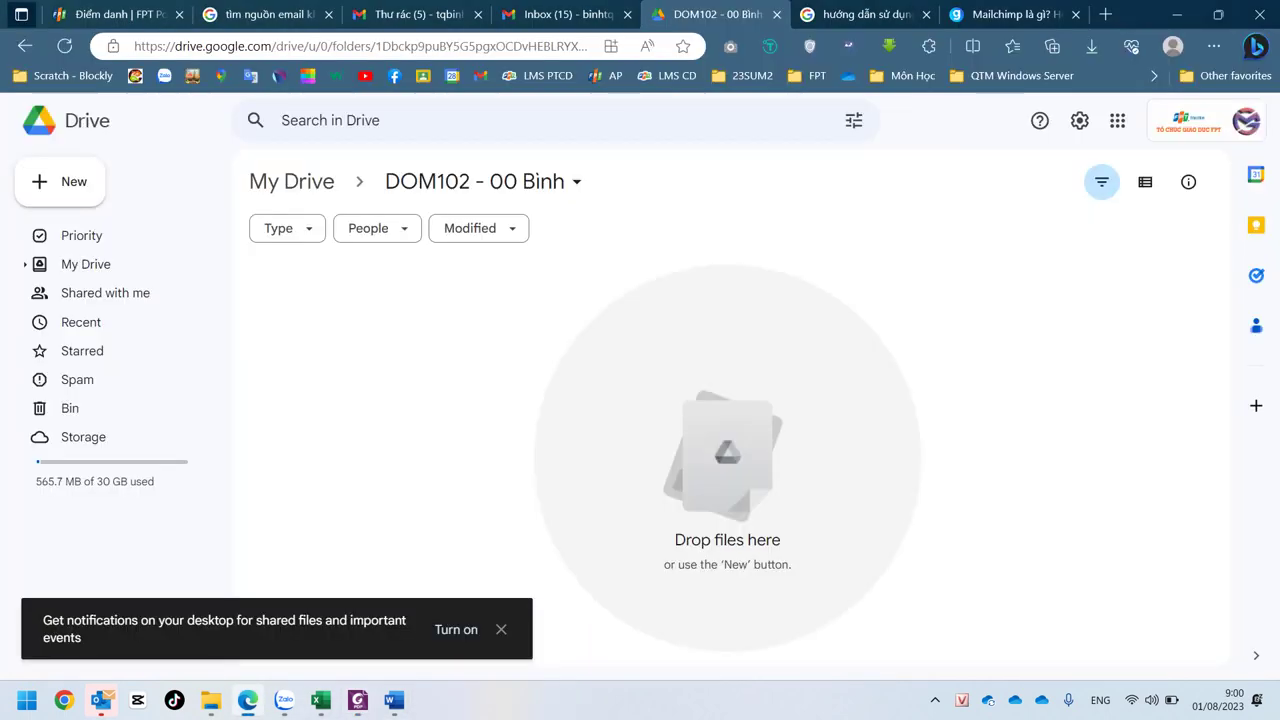
right_click(406, 392)
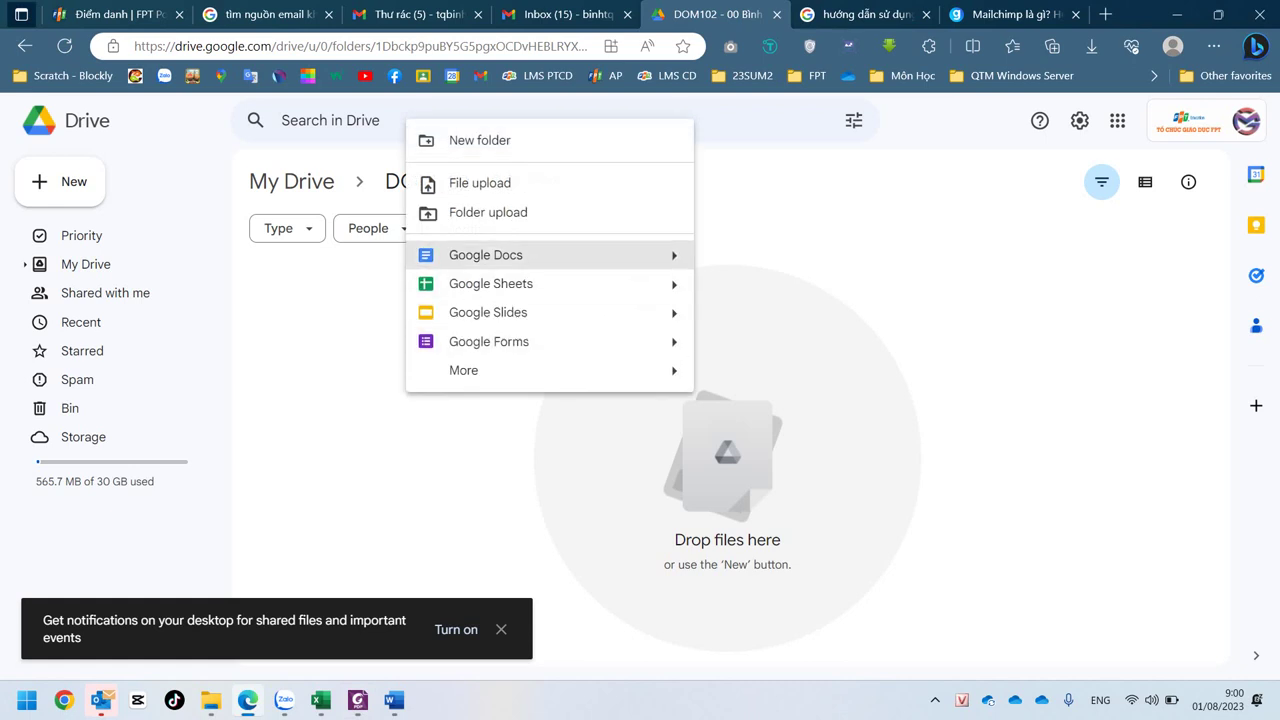
left_click(486, 255)
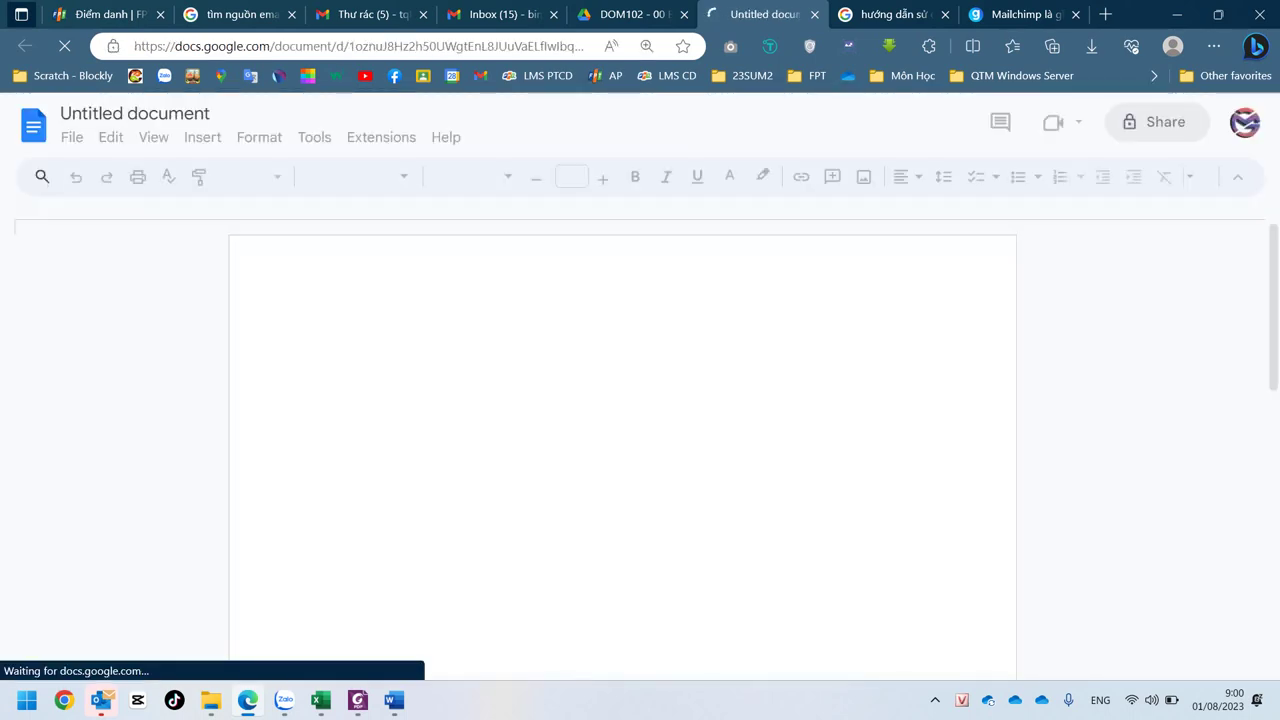
- Title the document 'Kế Hoạch Thu Thập Email Khách Hàng'
type("Kê")
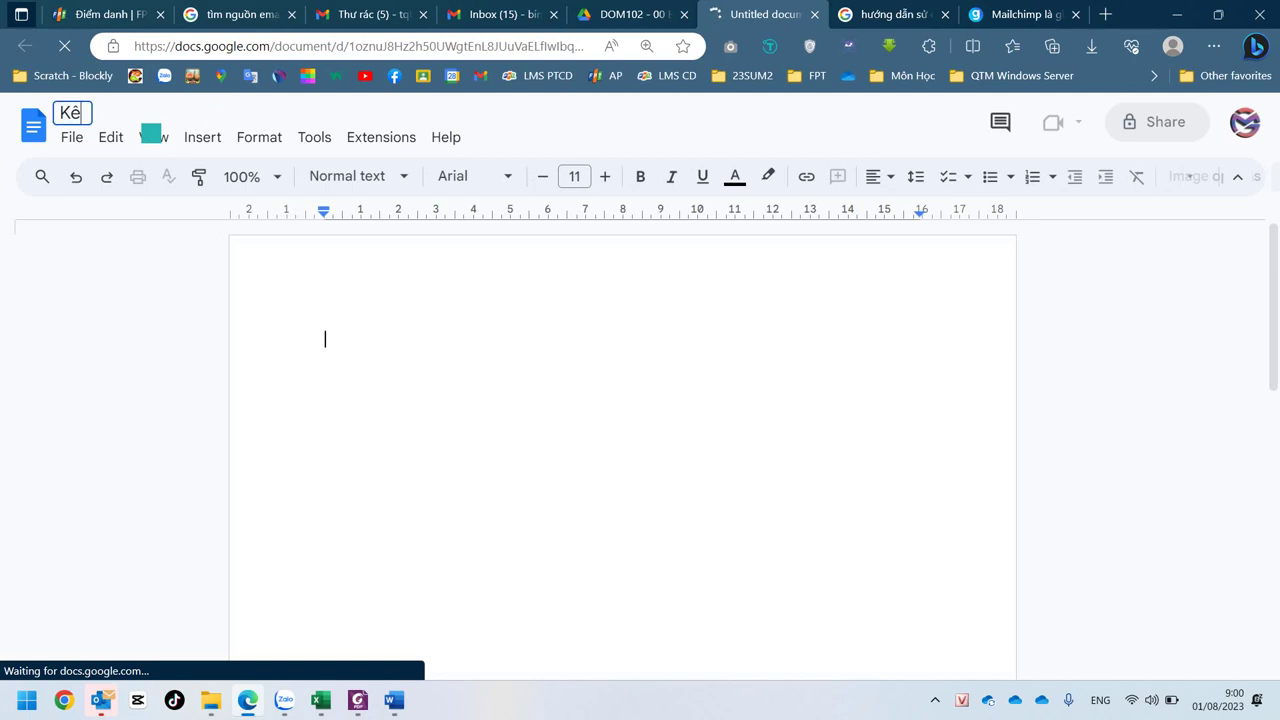
type("s Hoajch Thu")
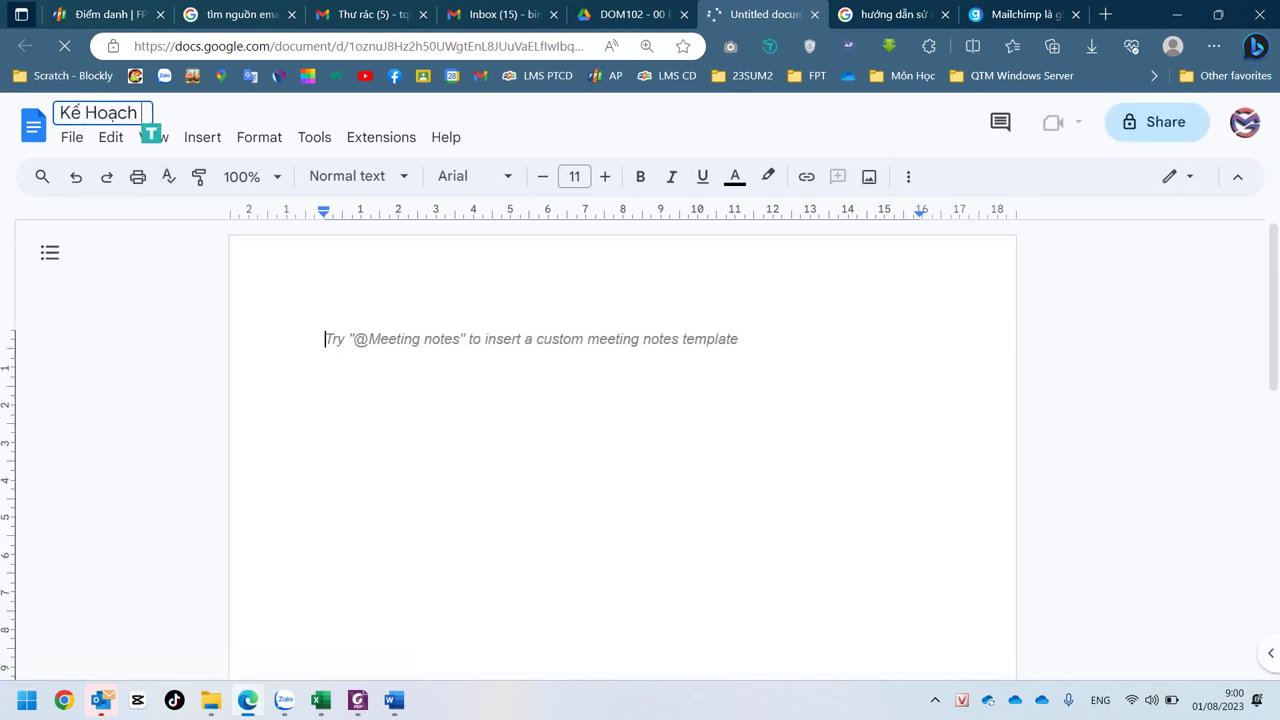
type(" Th")
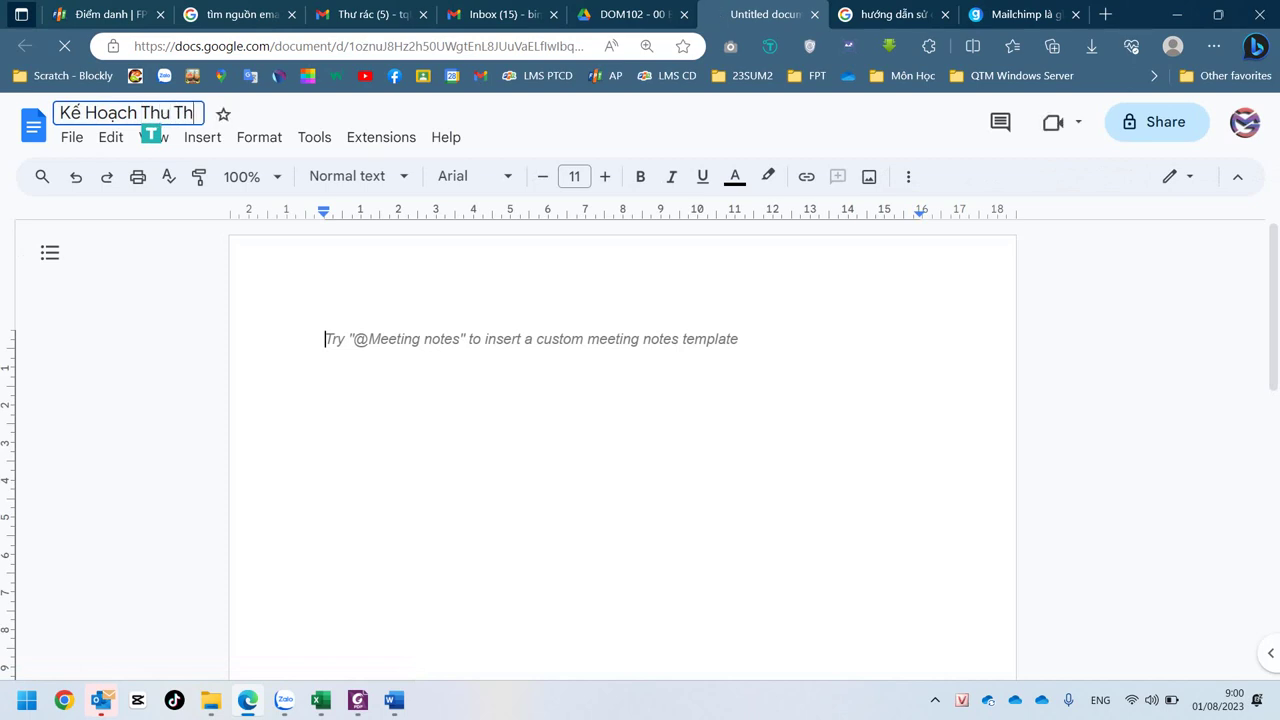
type("aapj Email Kho")
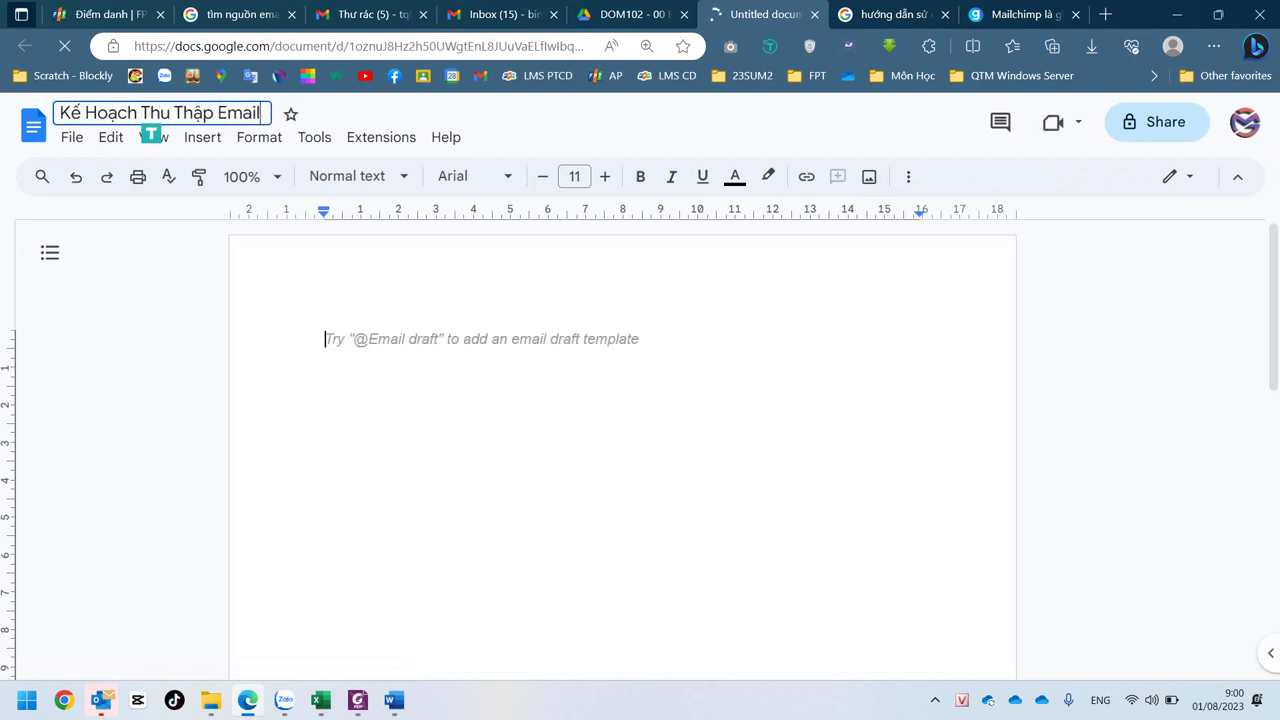
key("BackSpace")
type("ac")
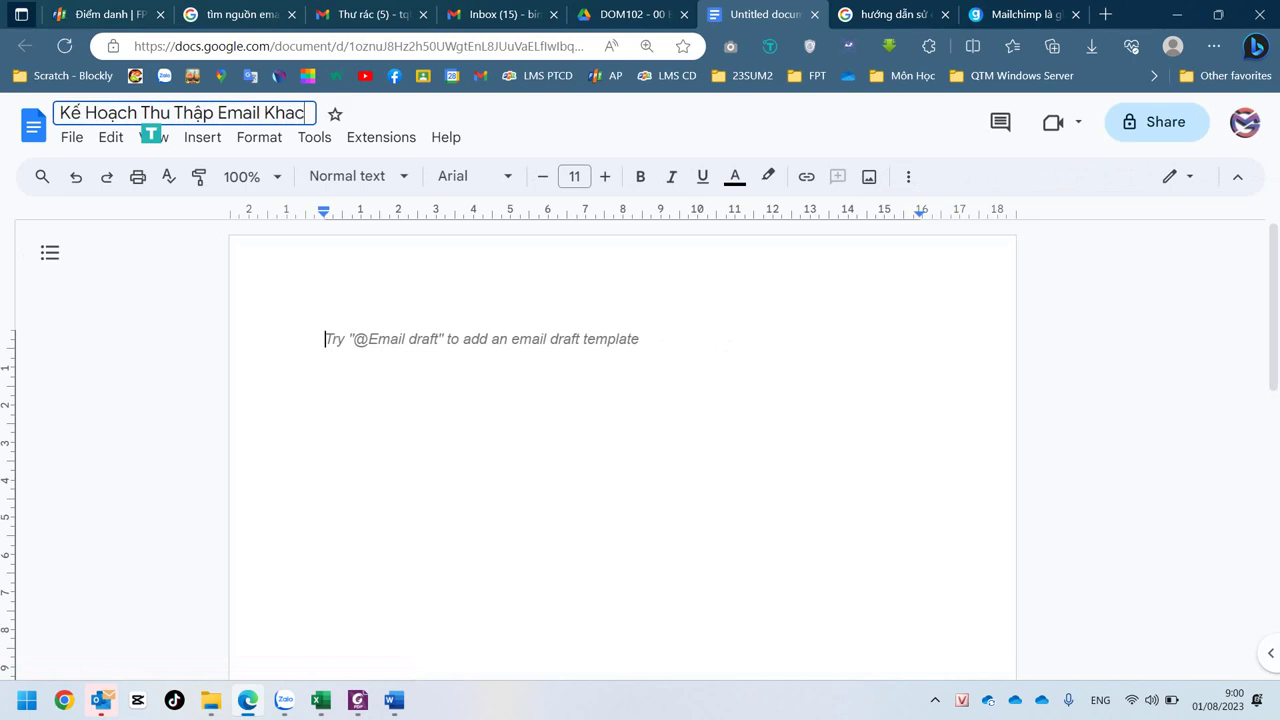
type("hs Hang")
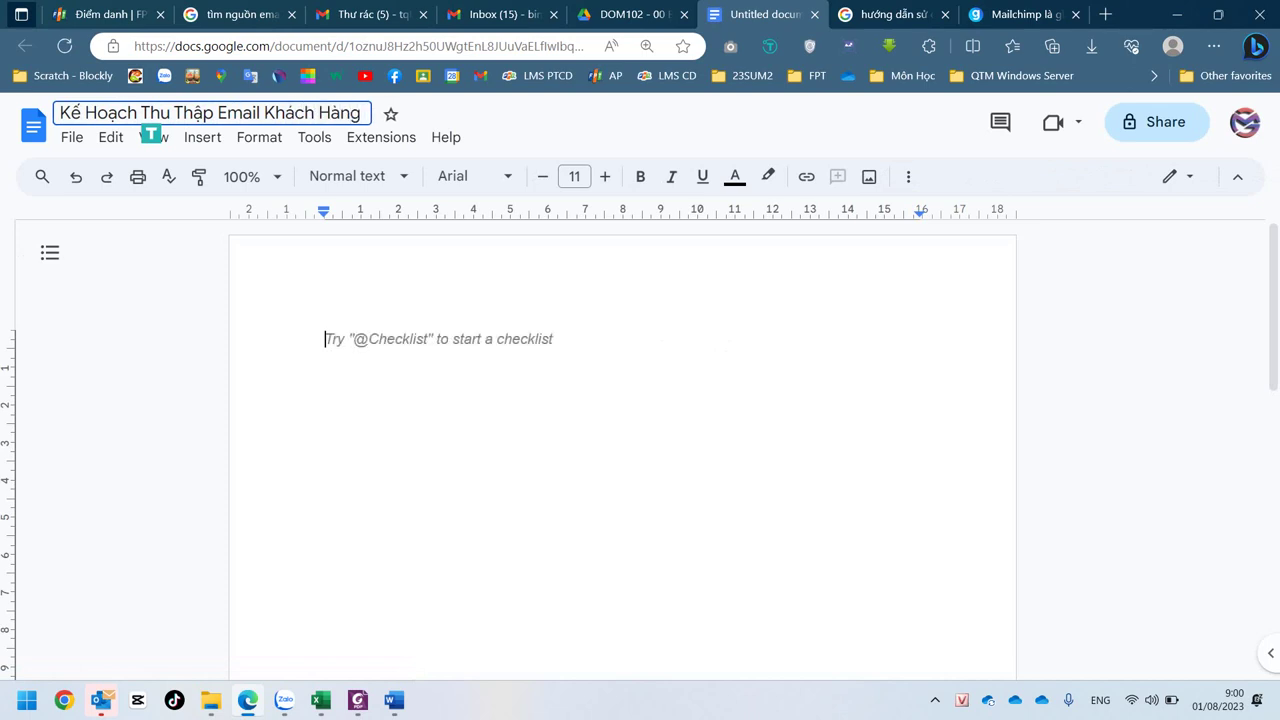
key("Return")
- Check the assignment PDF again, then return to the plan document
left_click(635, 14)
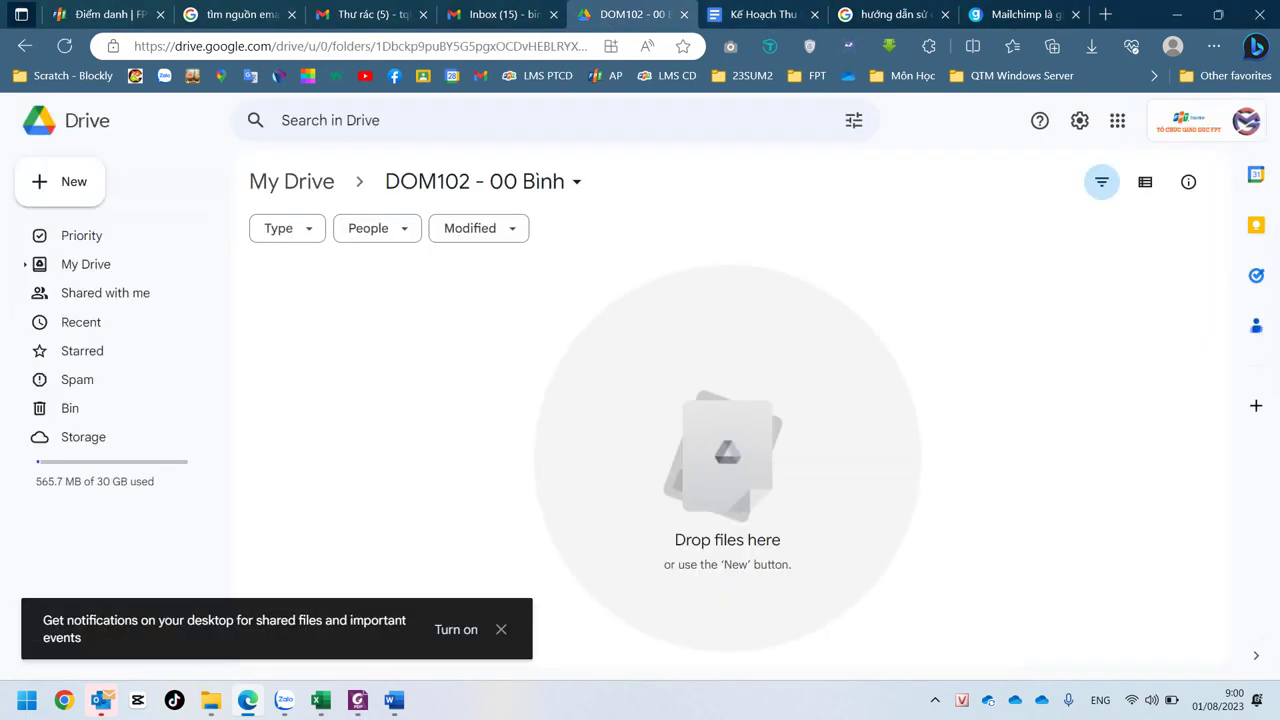
left_click(357, 700)
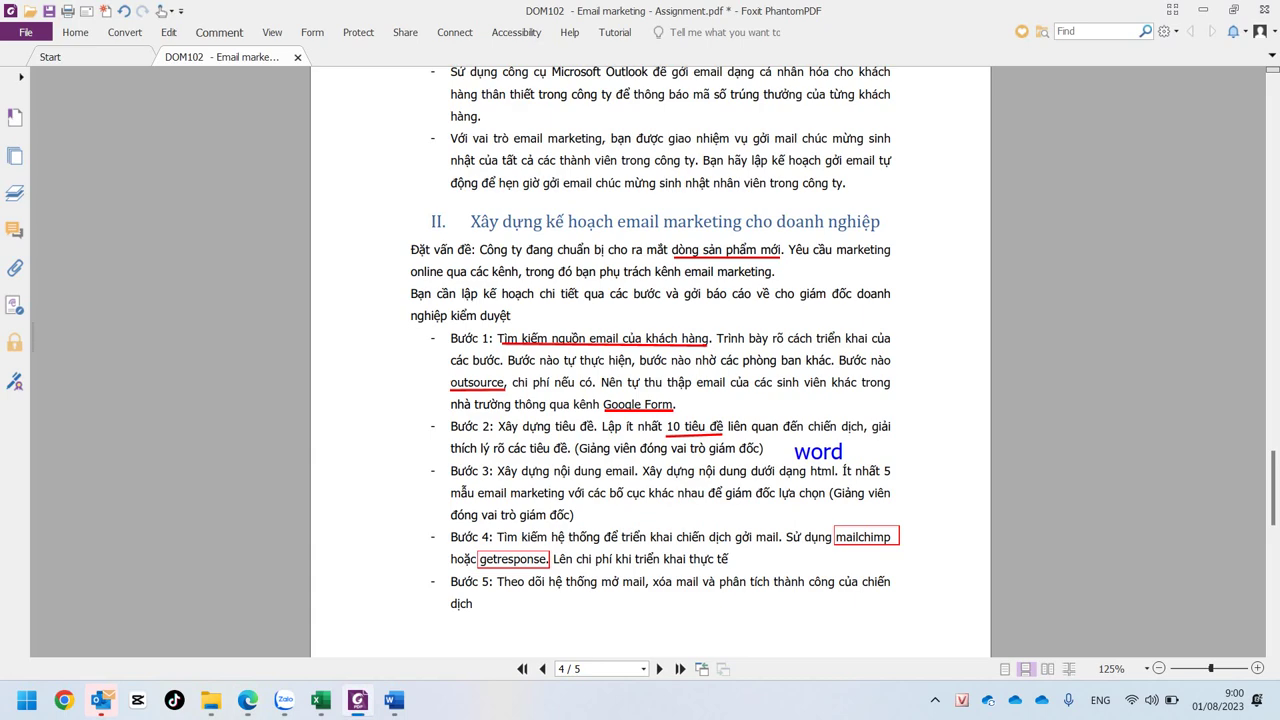
key("alt+Tab")
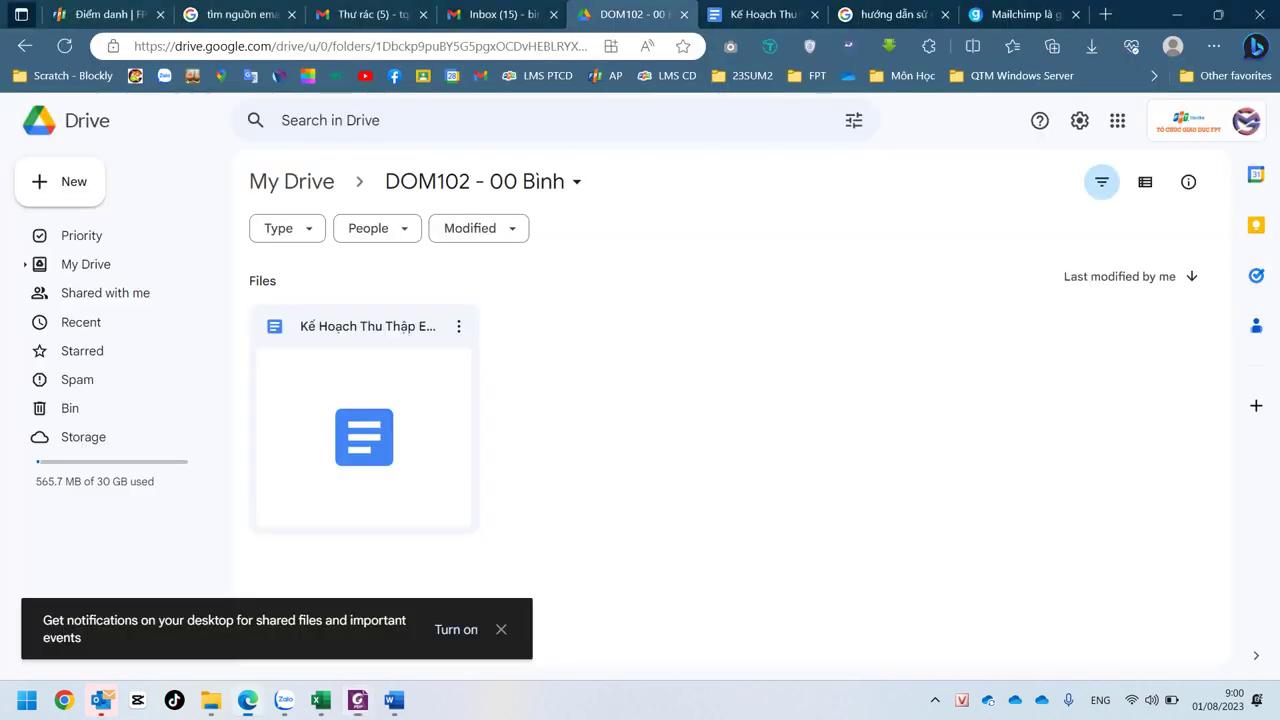
mouse_move(393, 700)
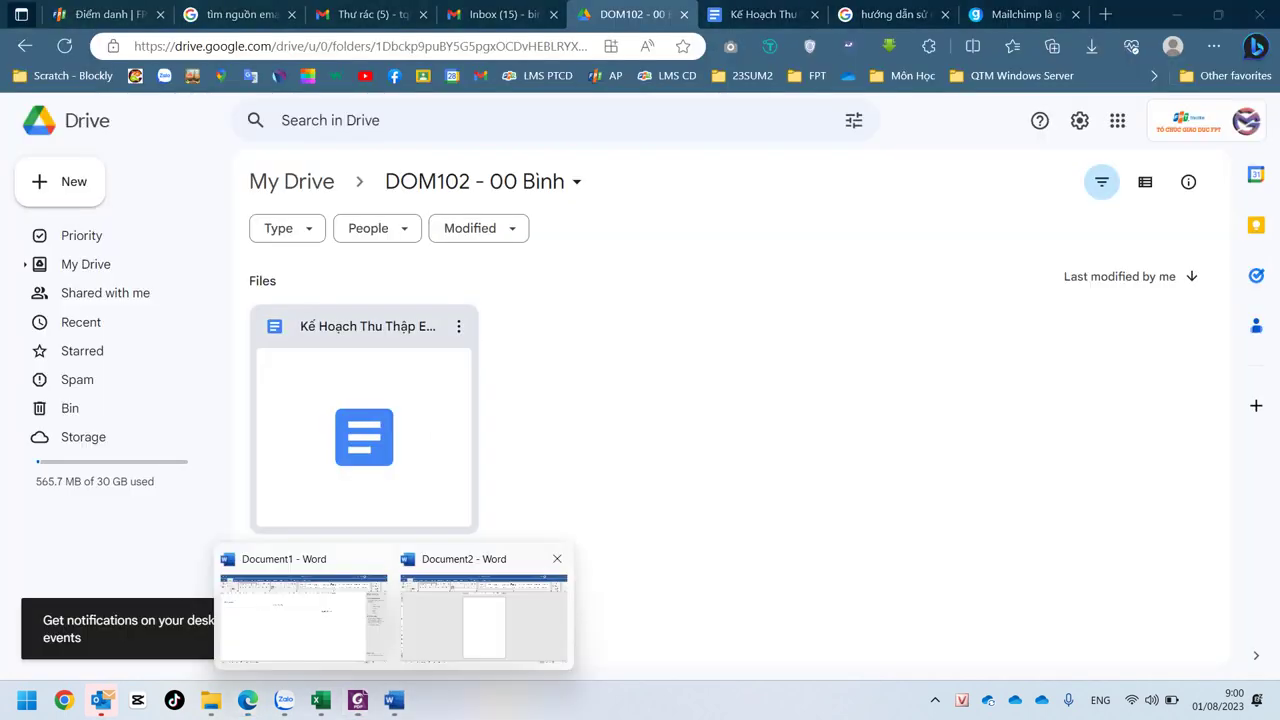
key("ctrl+Tab")
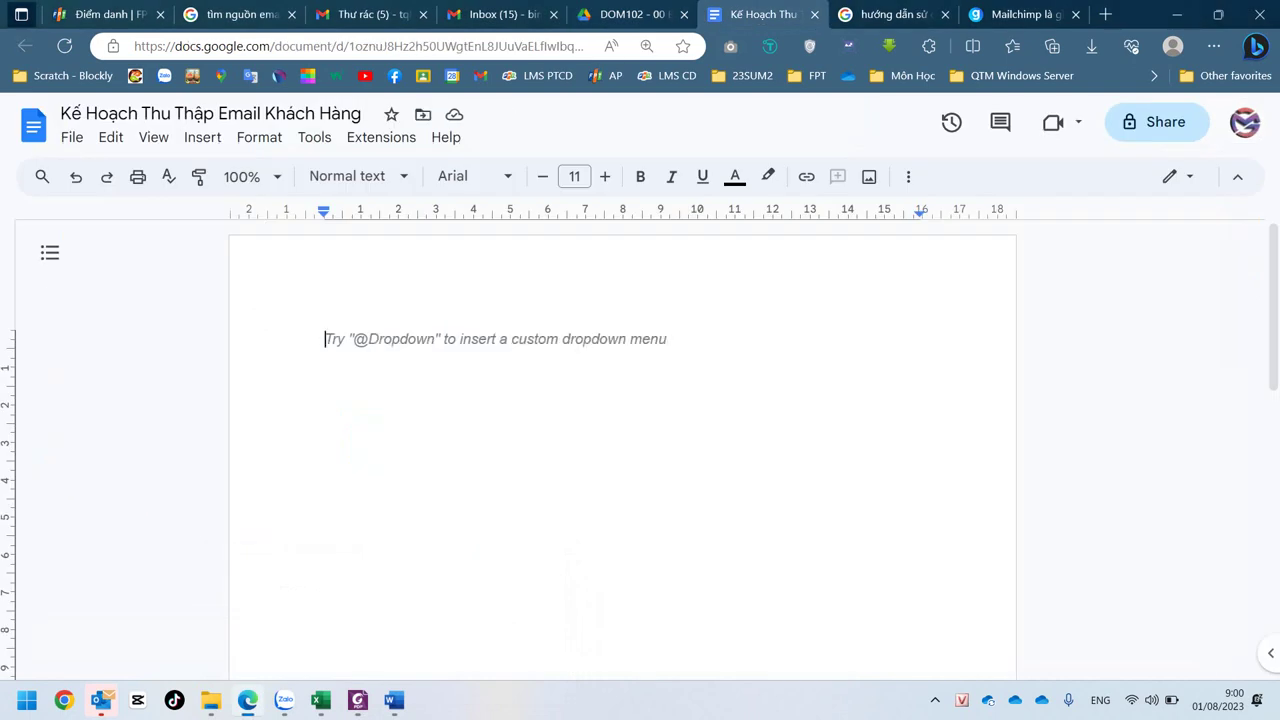
- Start a numbered list with 'Hỏi thăm bạn bè, người thân' and 'Outsource'
type("1. ")
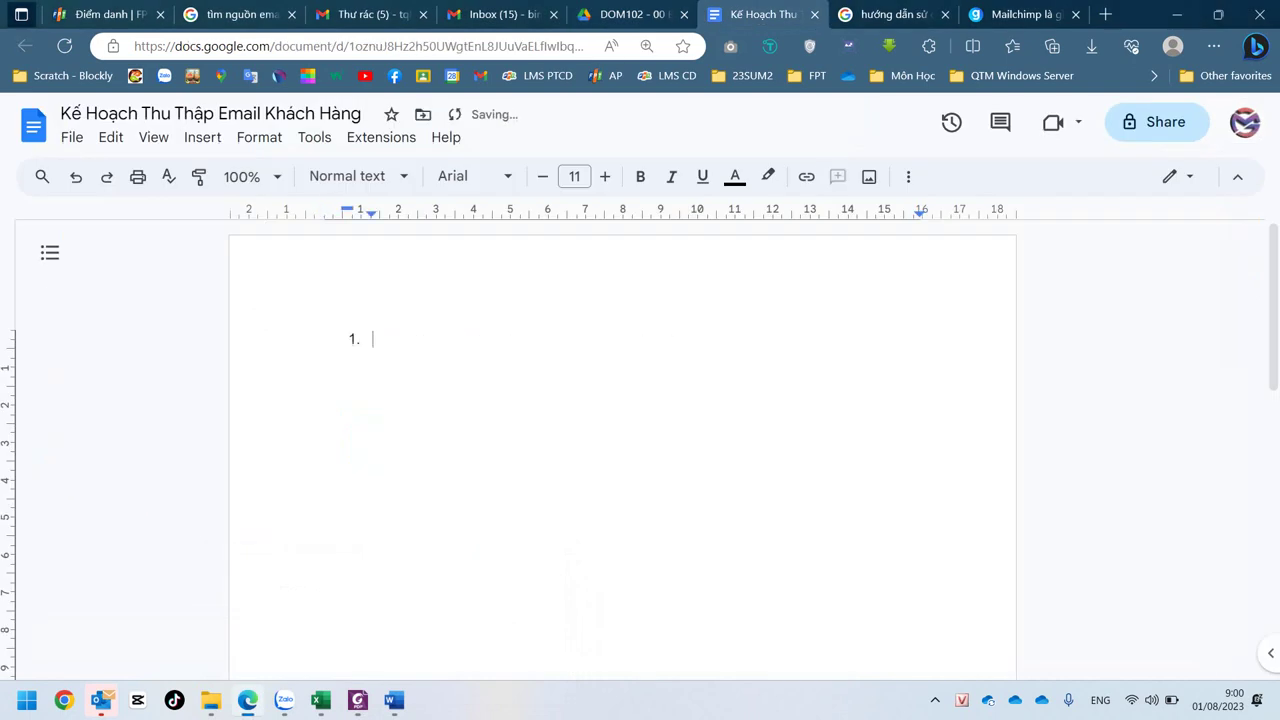
type("T")
key("BackSpace")
type("Hoir ")
type("thăm bạn")
type(" be")
type(", ng")
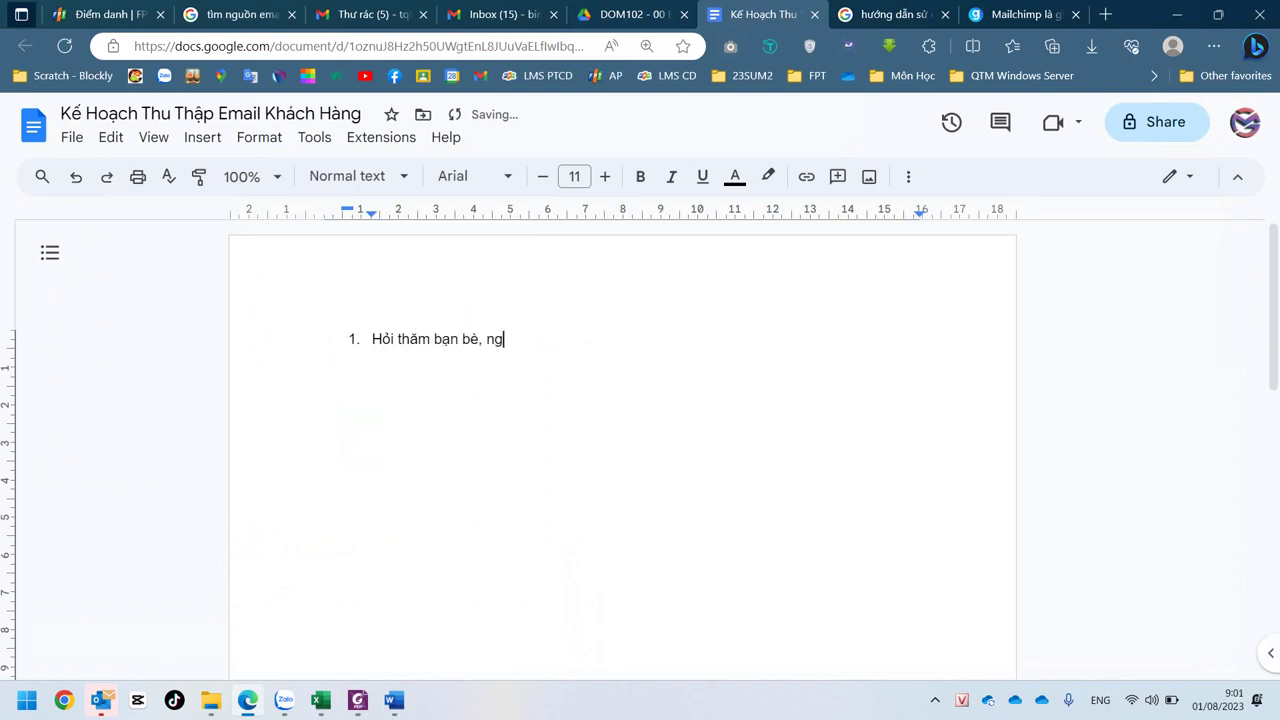
type("ười thân")
key("Return")
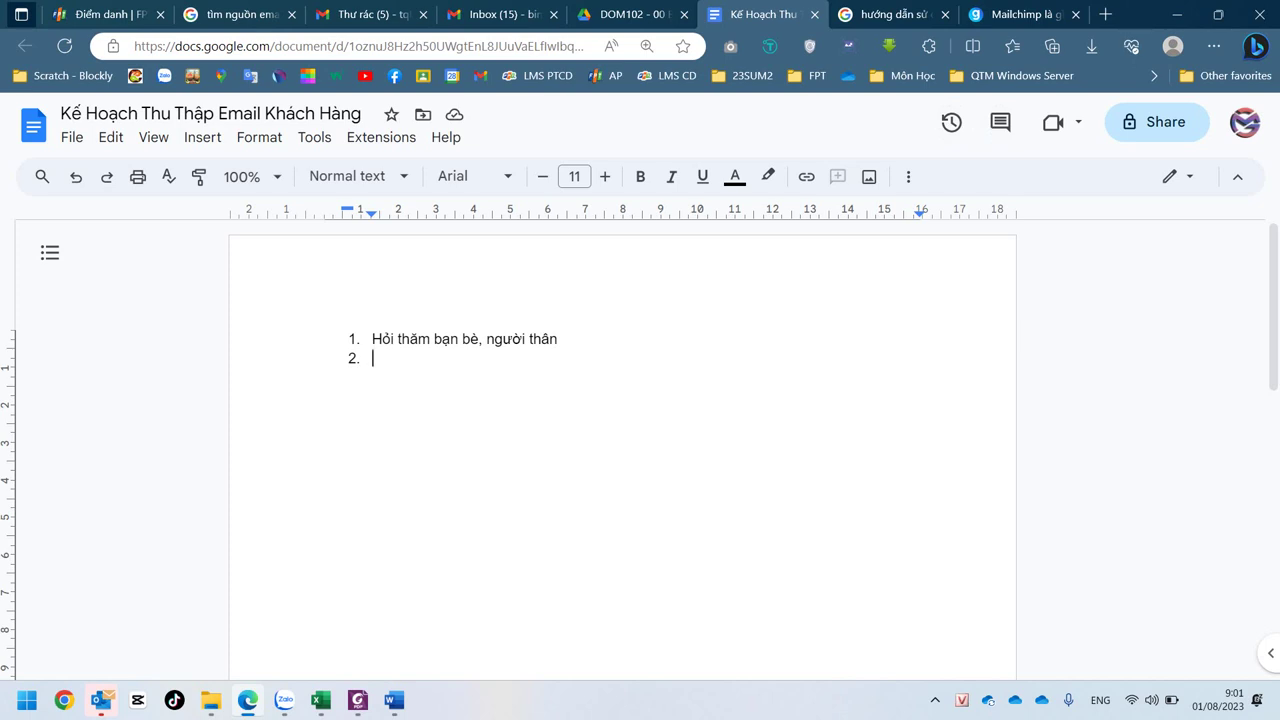
type("Out")
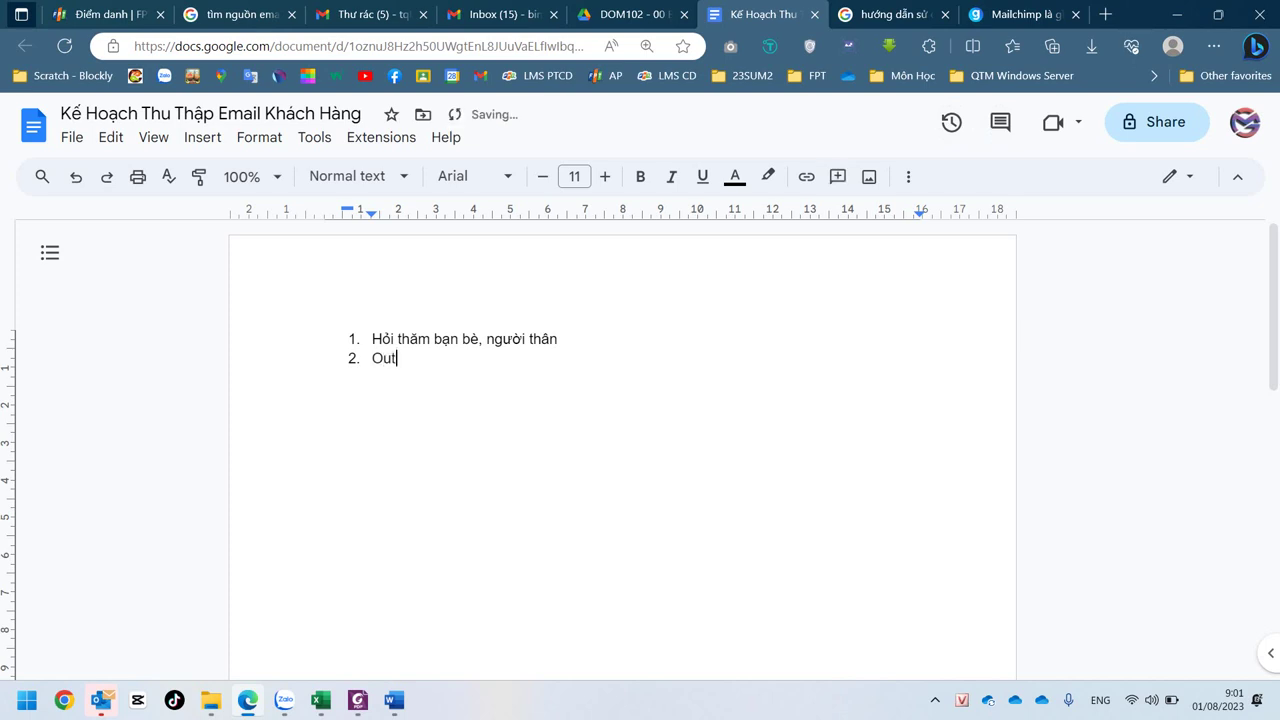
key("ctrl+shift+Tab")
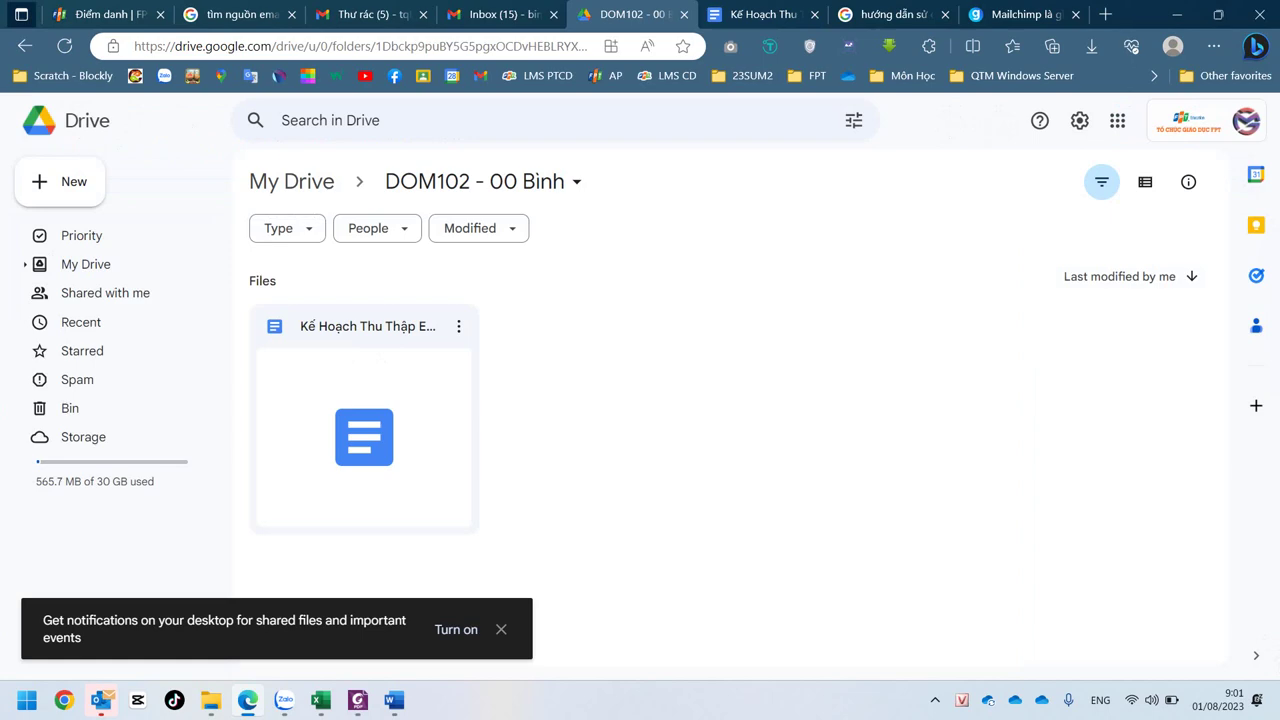
key("ctrl+Tab")
key("alt+Tab")
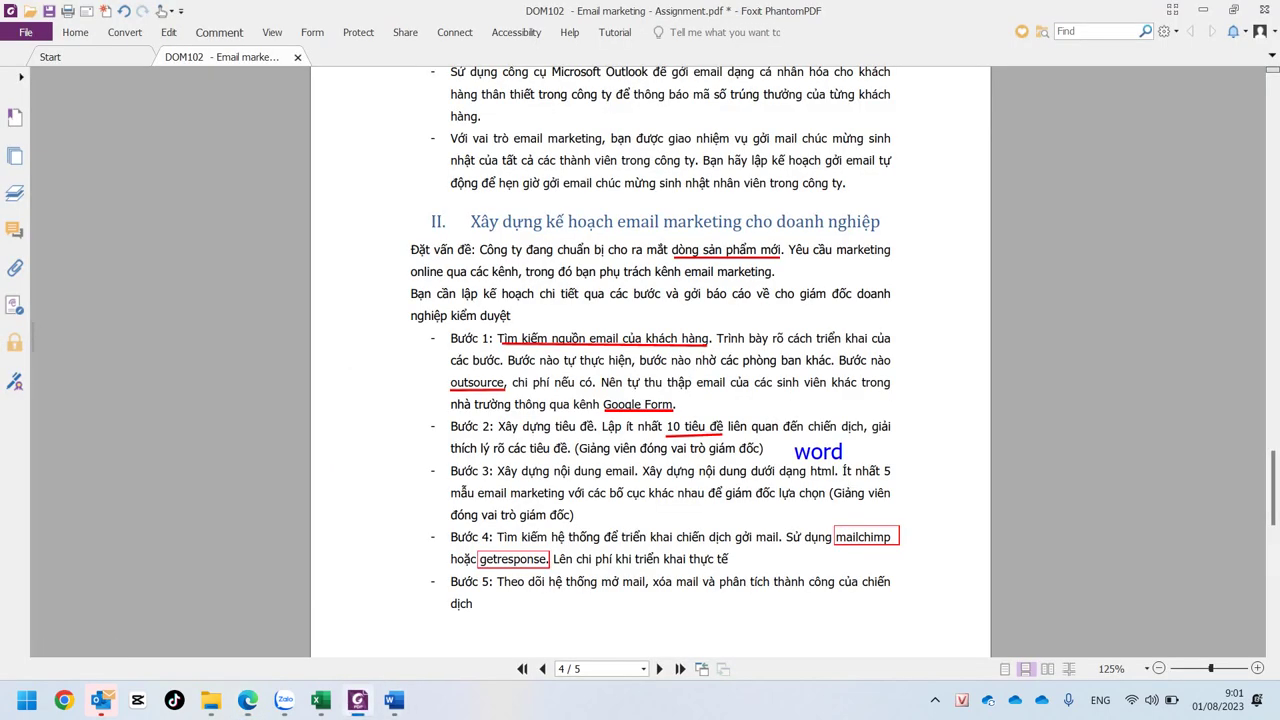
key("alt+Tab")
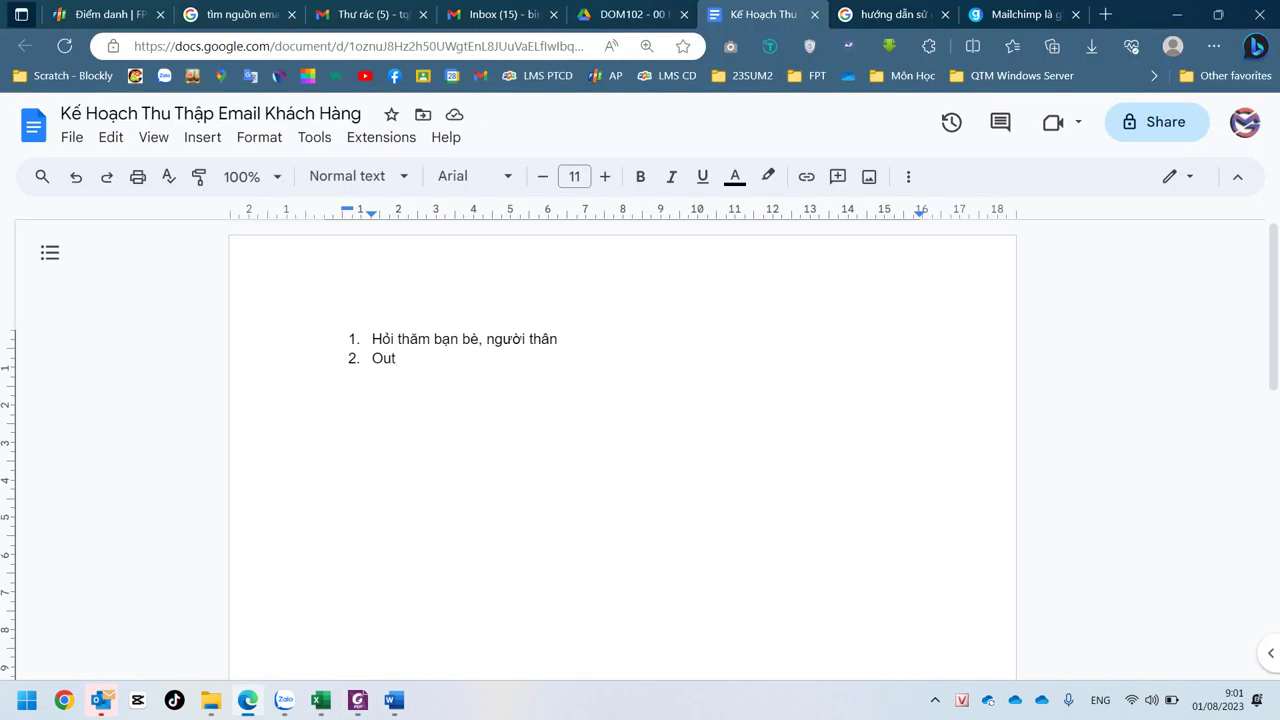
type("source")
- Add 'Google Form' and two dotted placeholder items to the numbered list
key("Return")
type("Goog")
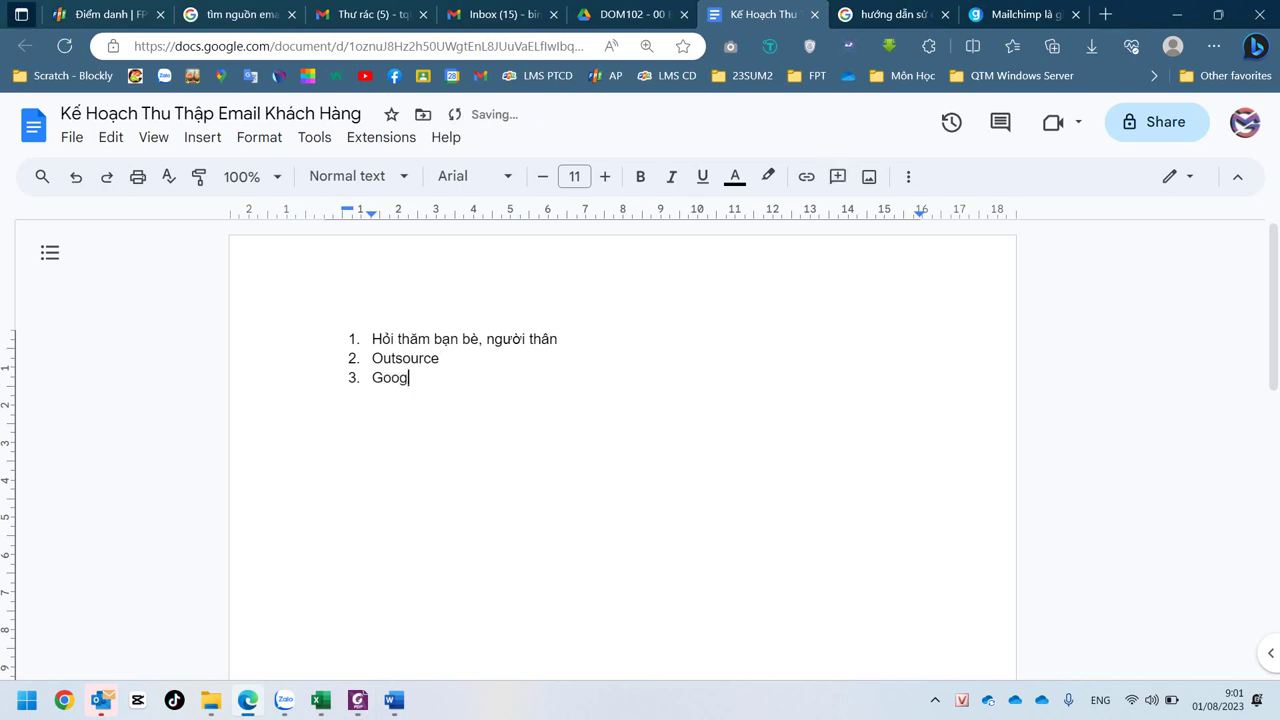
type("le Form")
key("Return")
type(".....")
key("Return")
type("....")
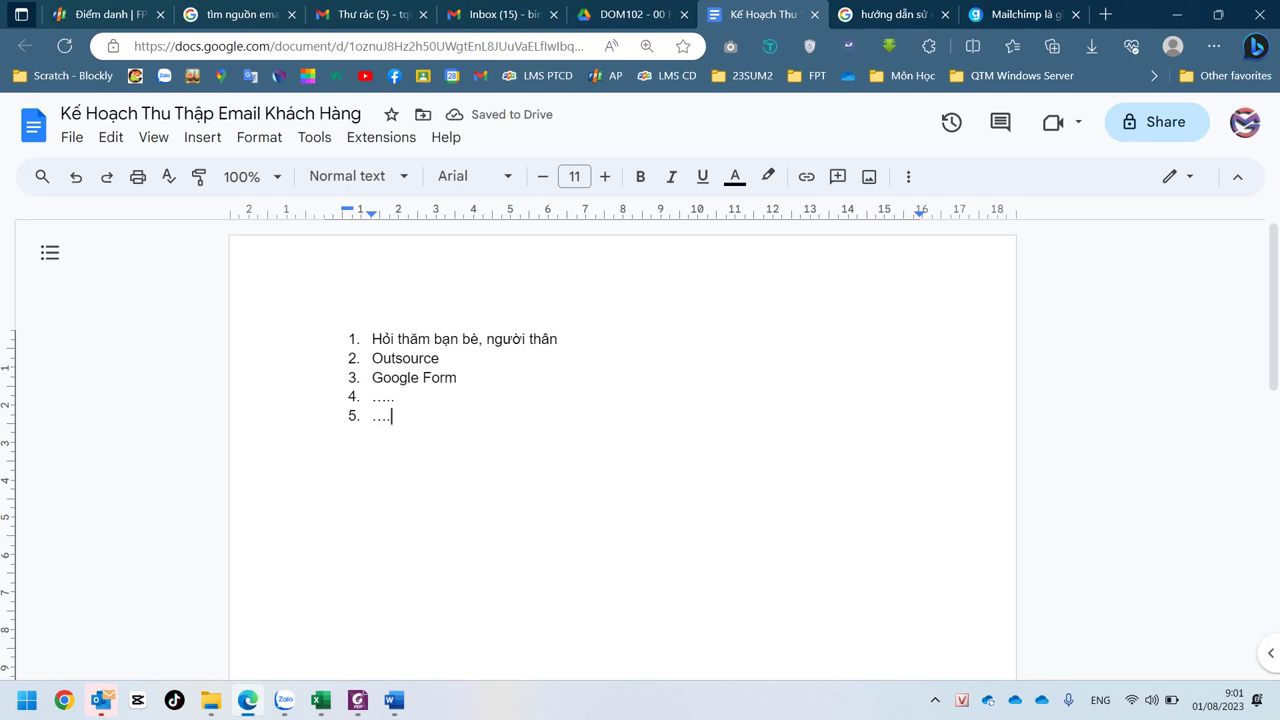
left_click(558, 339)
- Under Outsource, add unnumbered sub-item 'a. cong ty a: .....' with 'Thông tin của công ty a'
left_click(440, 358)
key("Return")
key("BackSpace")
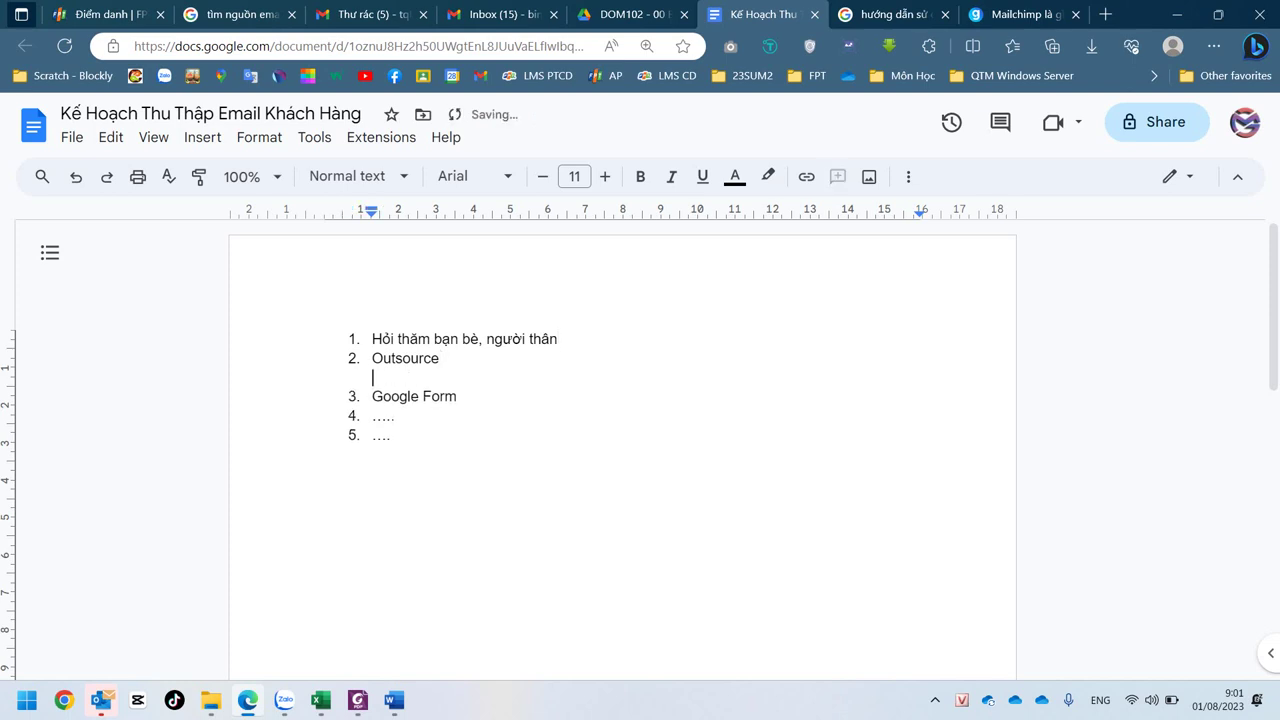
type("a. con")
type("g ty ")
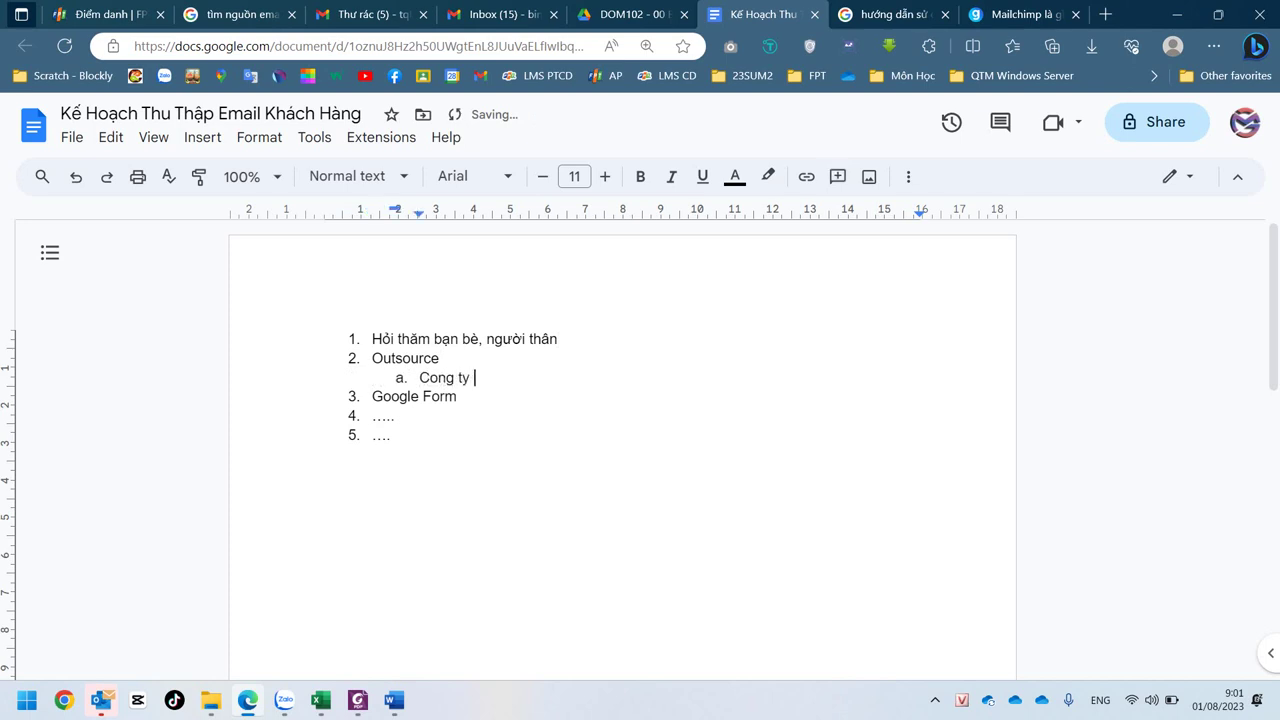
type("a")
type(": ..")
type("...")
type("Thông t")
type("in của c")
type("ông ty a")
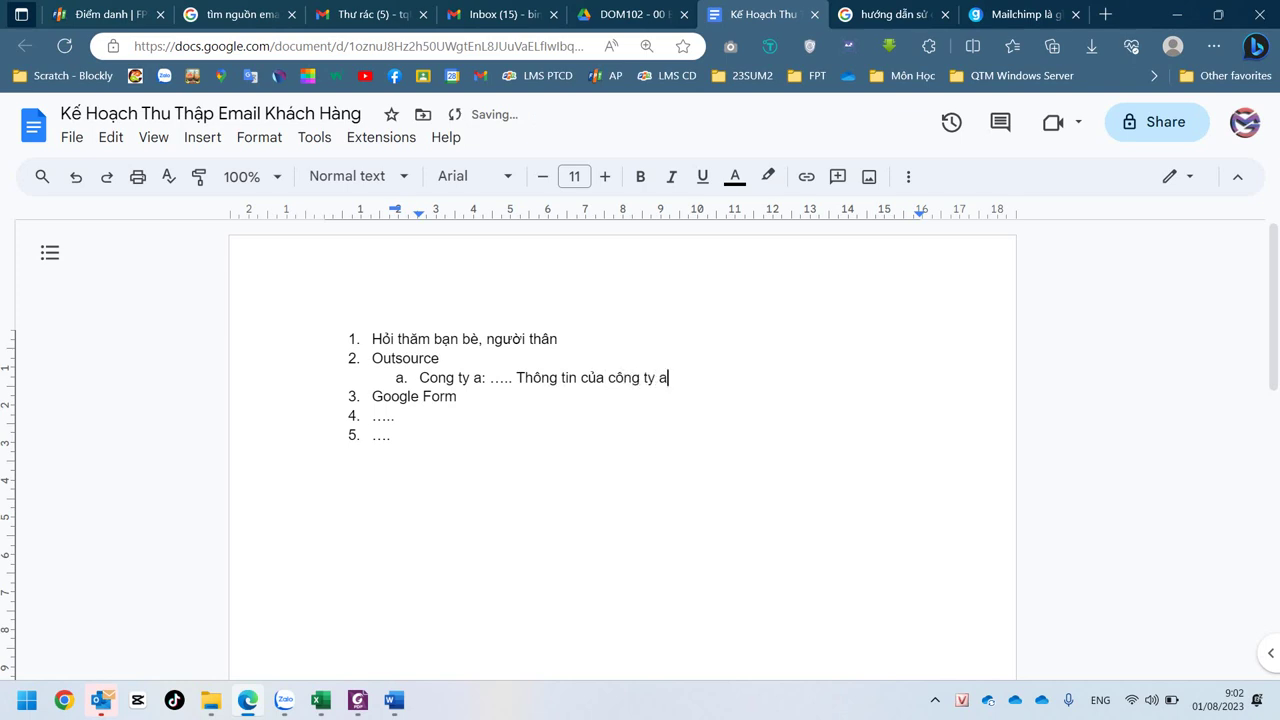
- Add sub-item 'Đơn vị B: ......' and append ', chi phí' to company a's entry
key("Return")
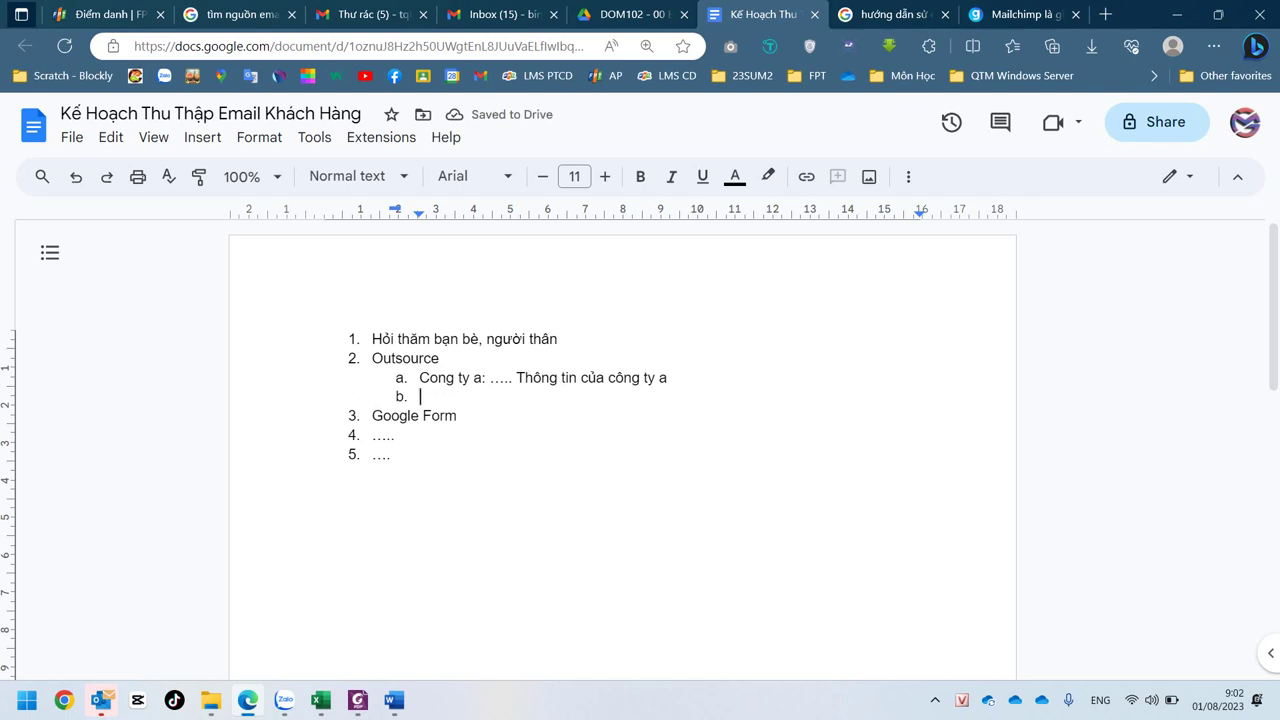
type("đoơn vi")
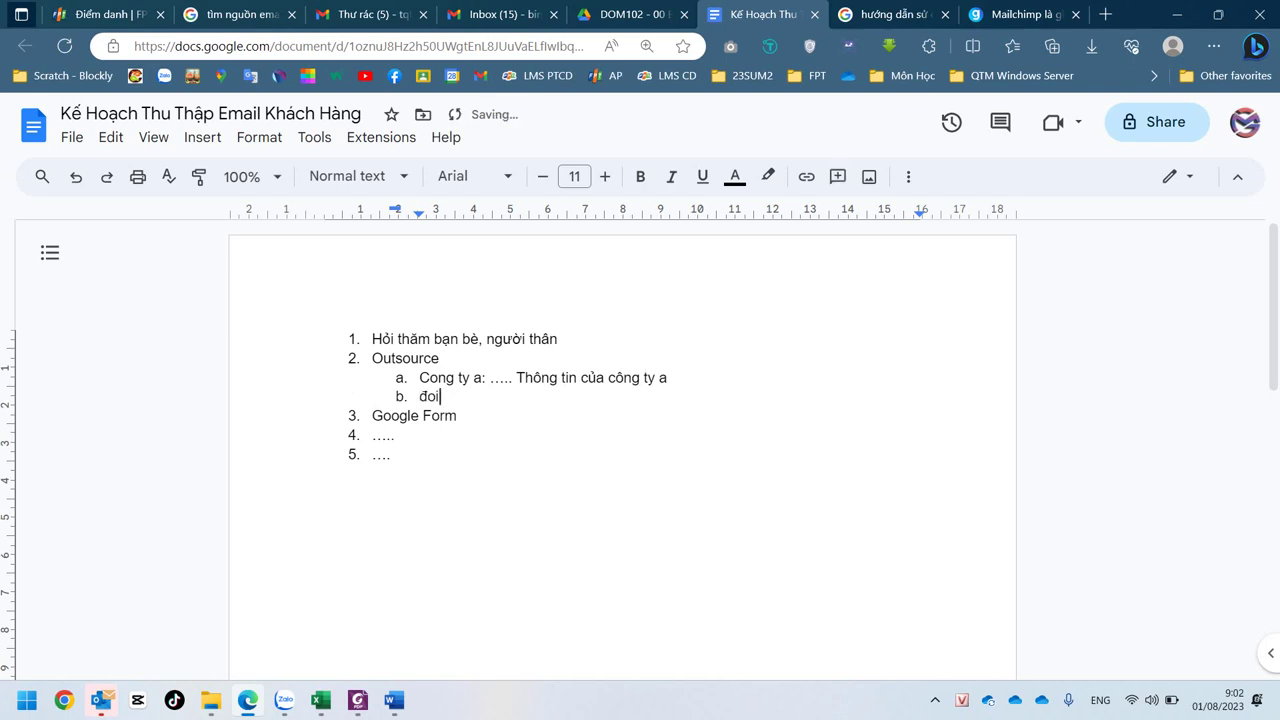
type("j ")
type("B")
key("BackSpace")
type(": ......")
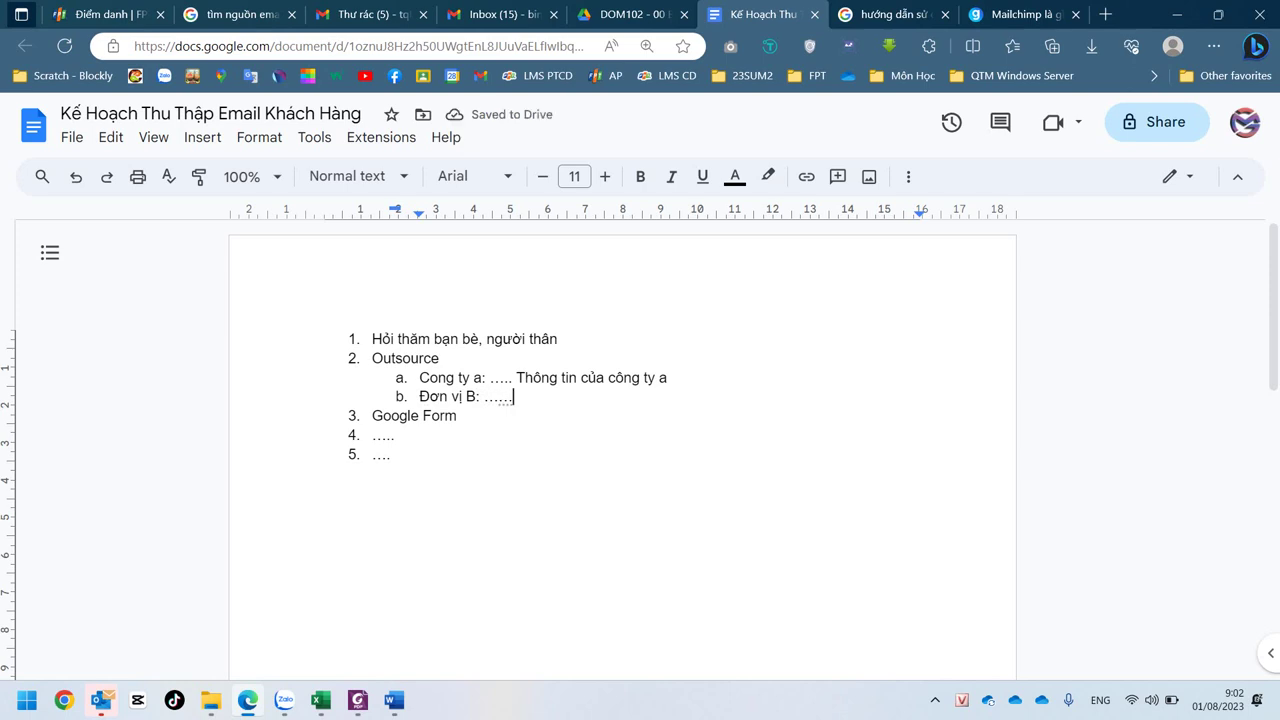
left_click(668, 378)
type(", ")
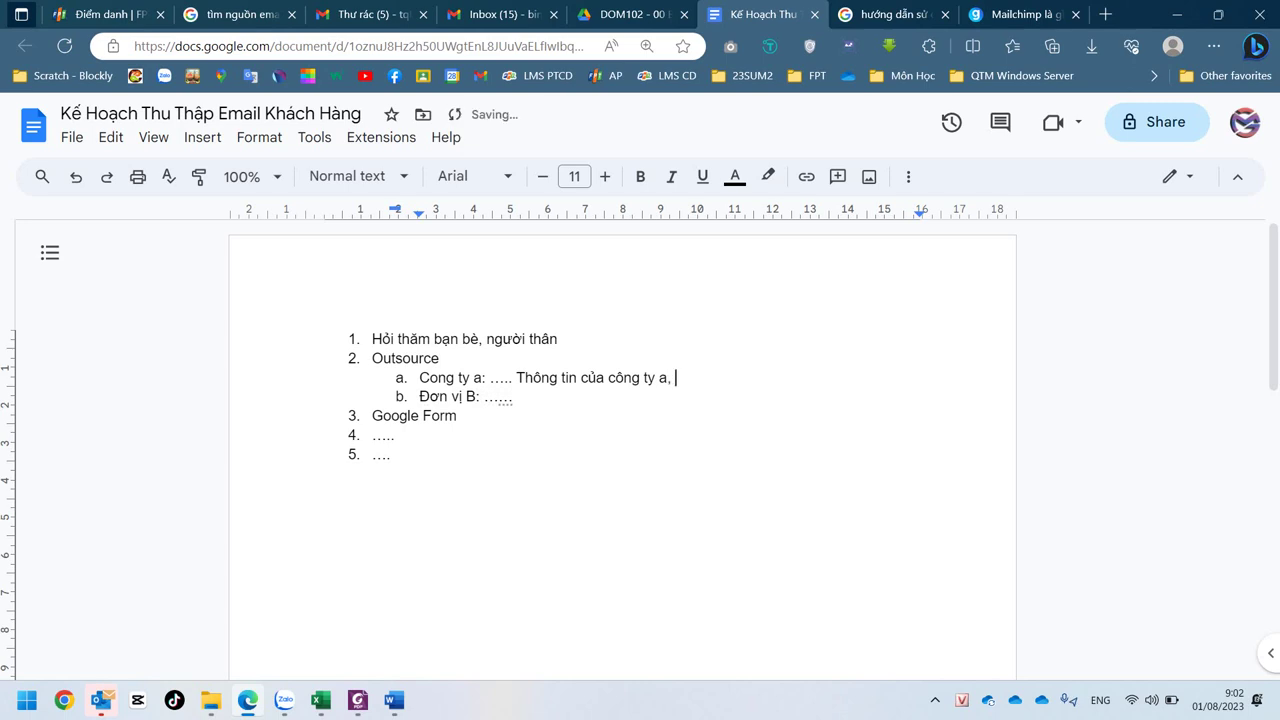
type("chi phí")
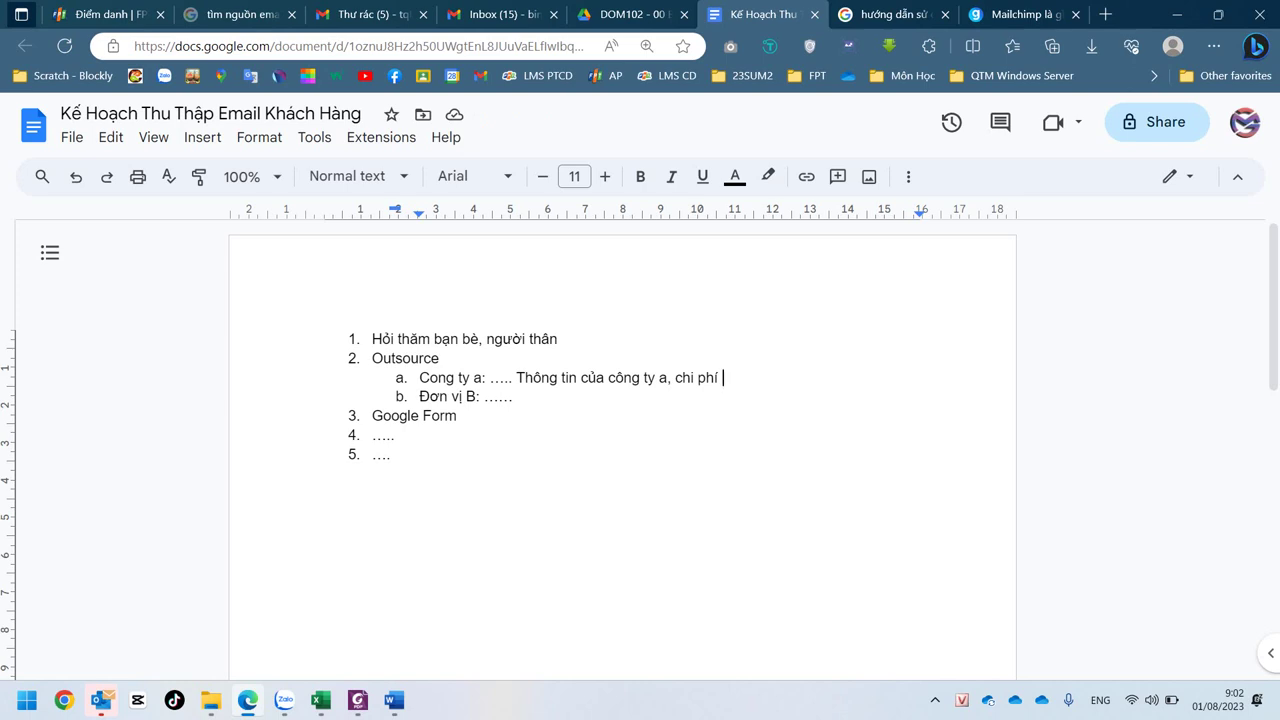
key("ctrl+a")
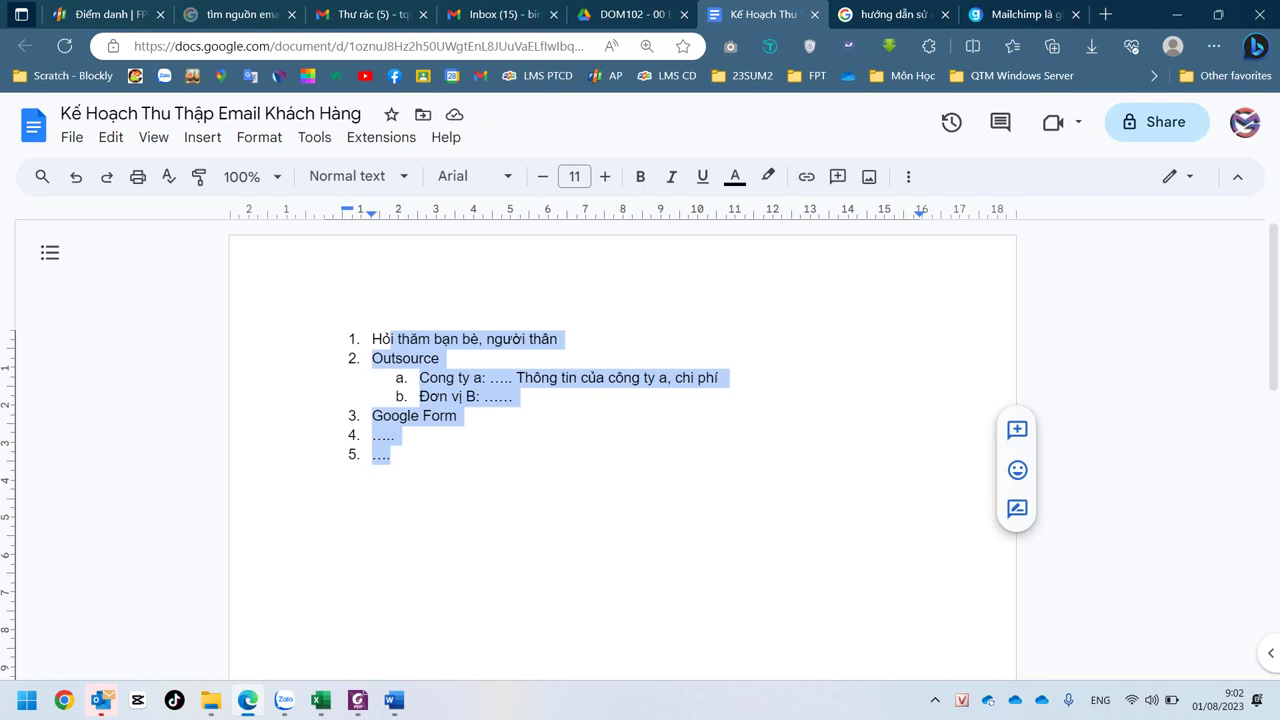
- Select the text of company a's entry under Outsource
left_click(458, 416)
left_click(506, 378)
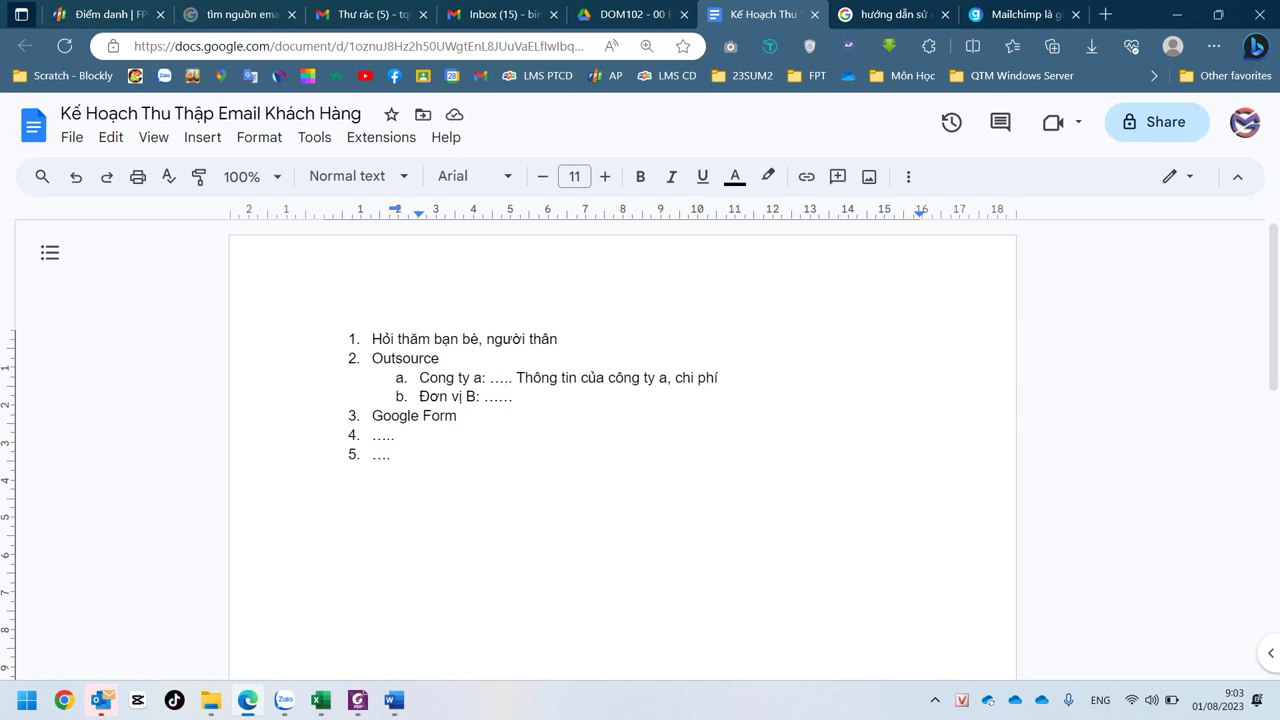
left_click_drag(419, 378, 730, 378)
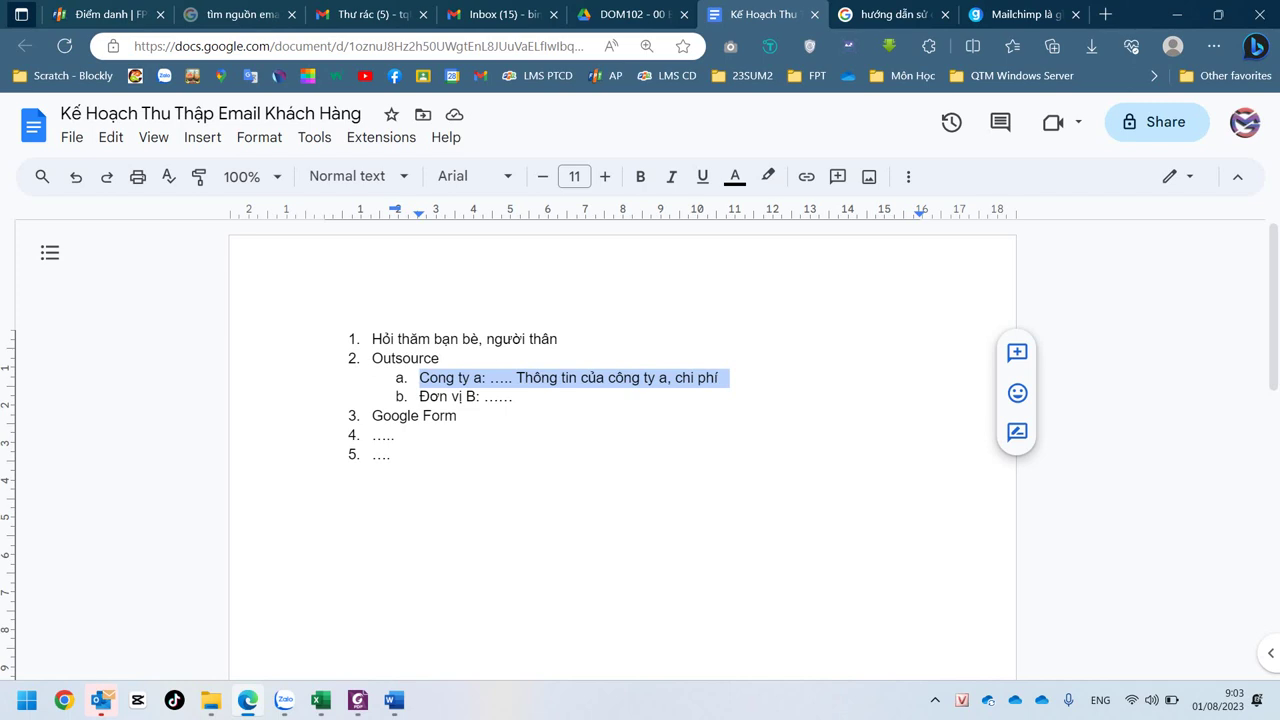
- End 'Google Form' with a colon and an unnumbered blank line, then open Drive's DOM102 new-item menu
left_click(458, 416)
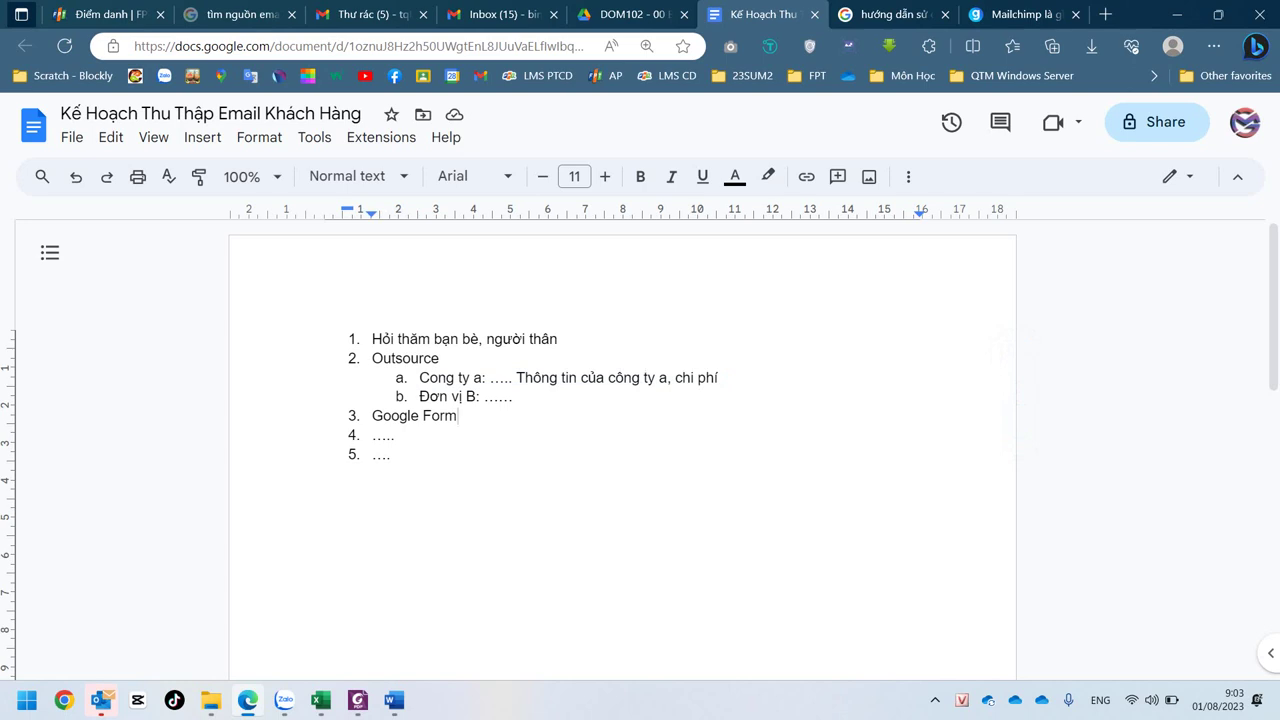
type(":")
key("Return")
key("BackSpace")
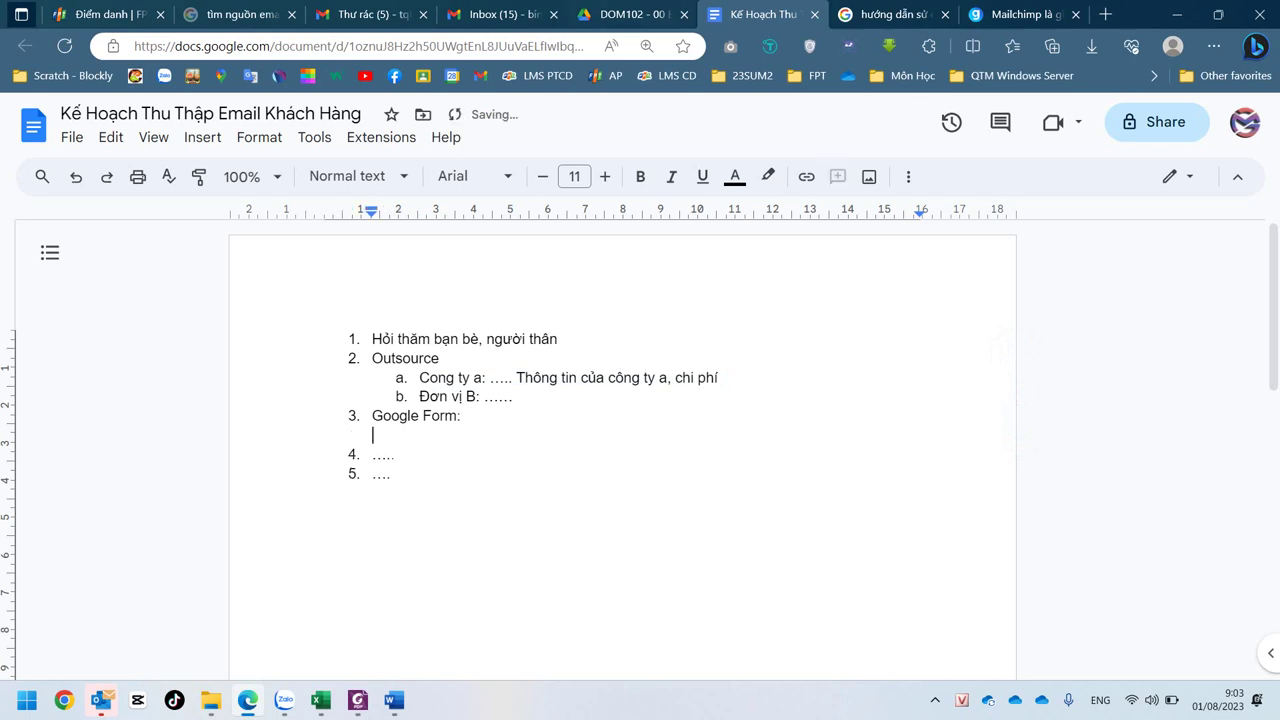
key("ctrl+shift+Tab")
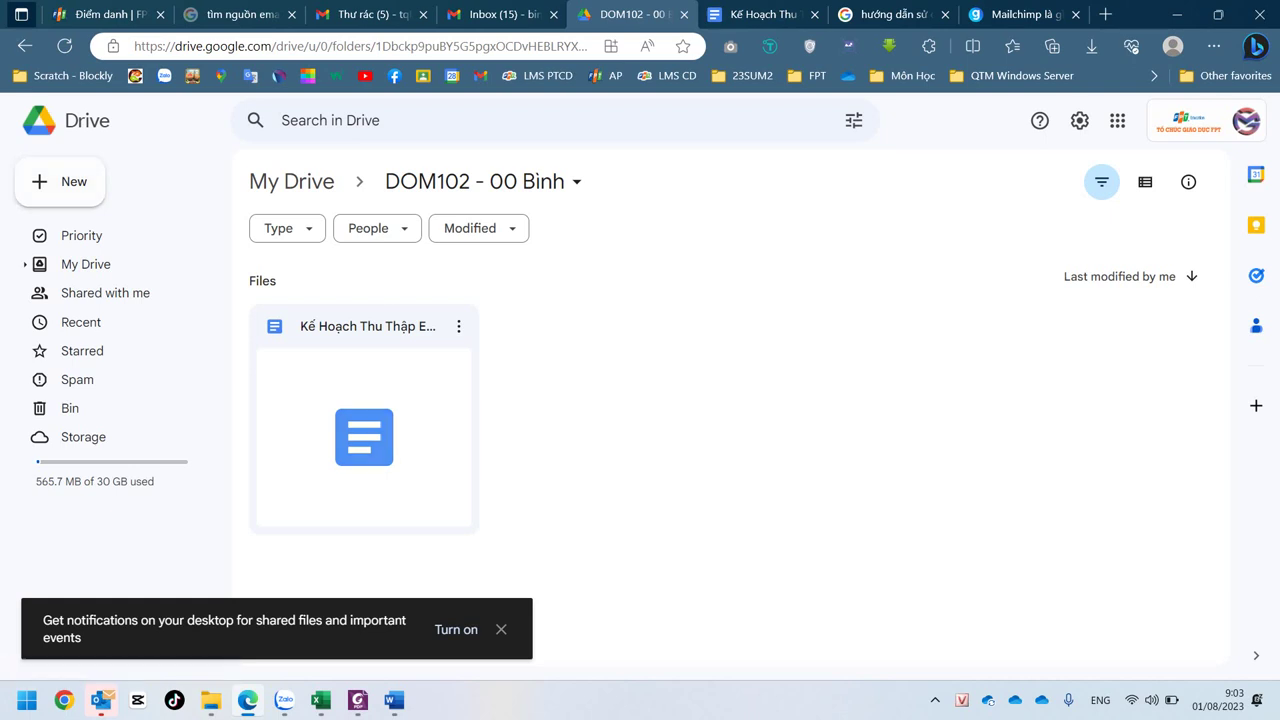
right_click(604, 288)
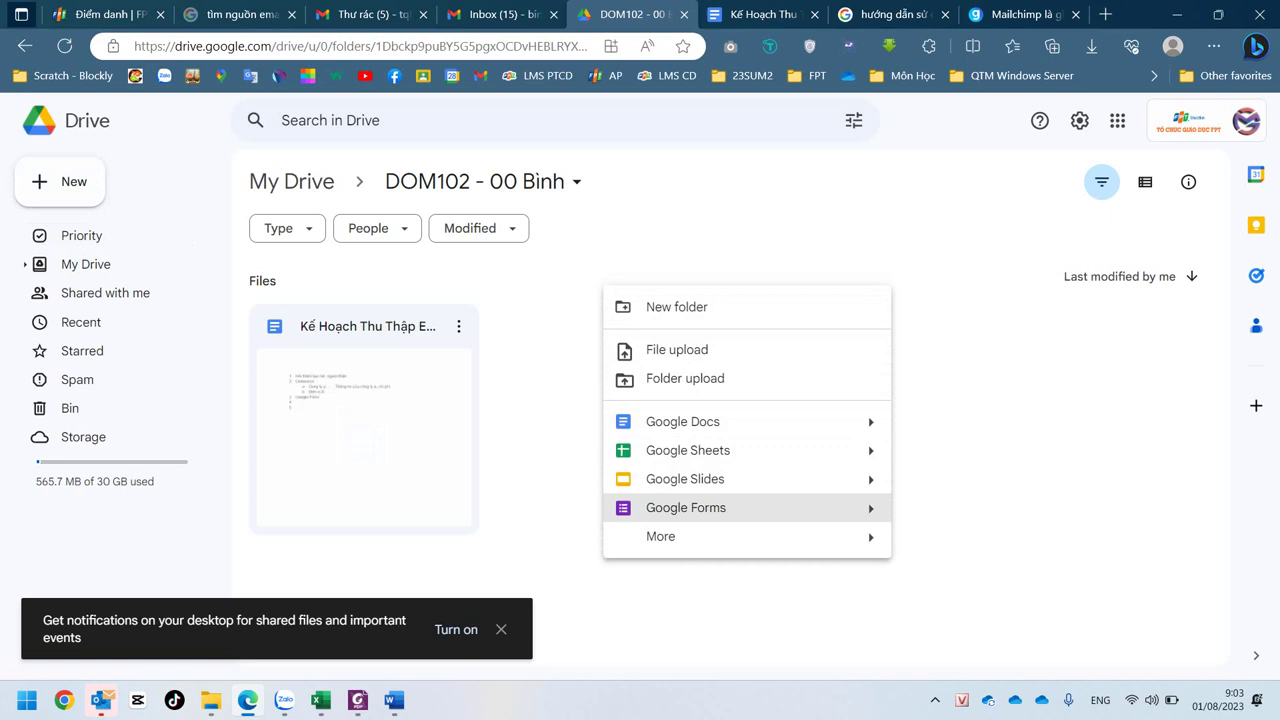
- Create a new Google Form in the DOM102 folder, leaving it titled 'Untitled form'
left_click(686, 508)
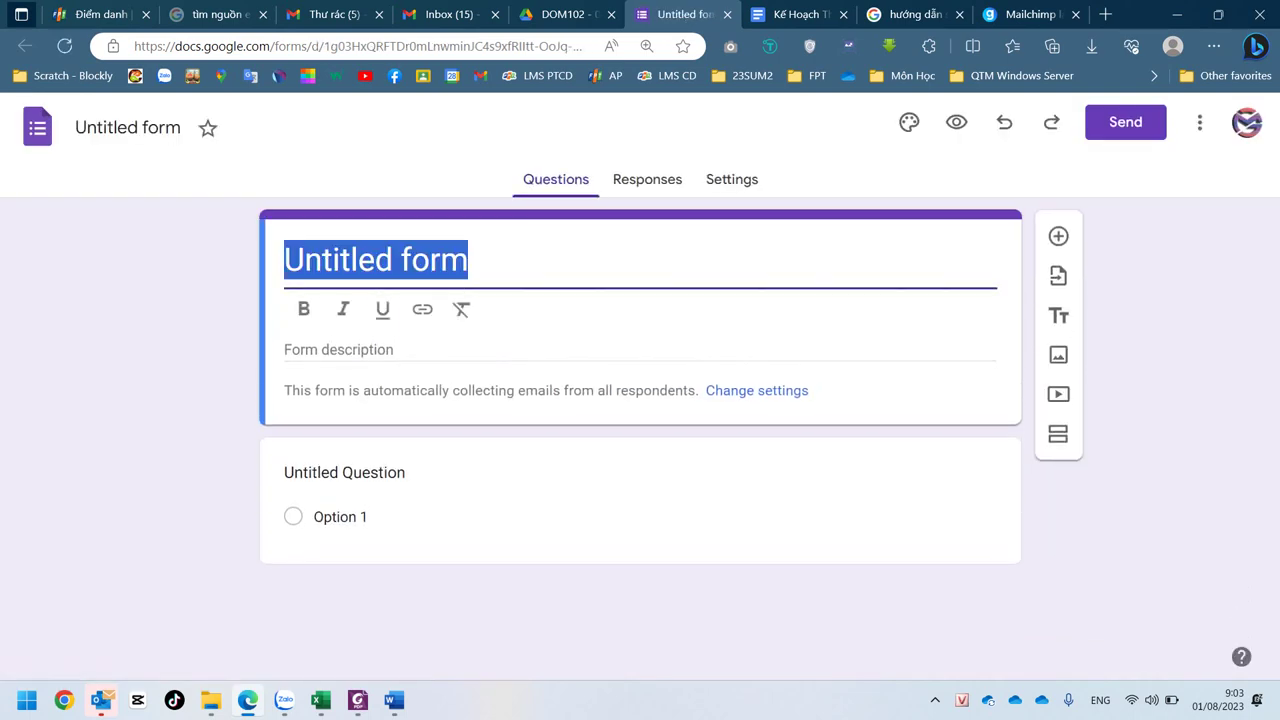
type("Giơi")
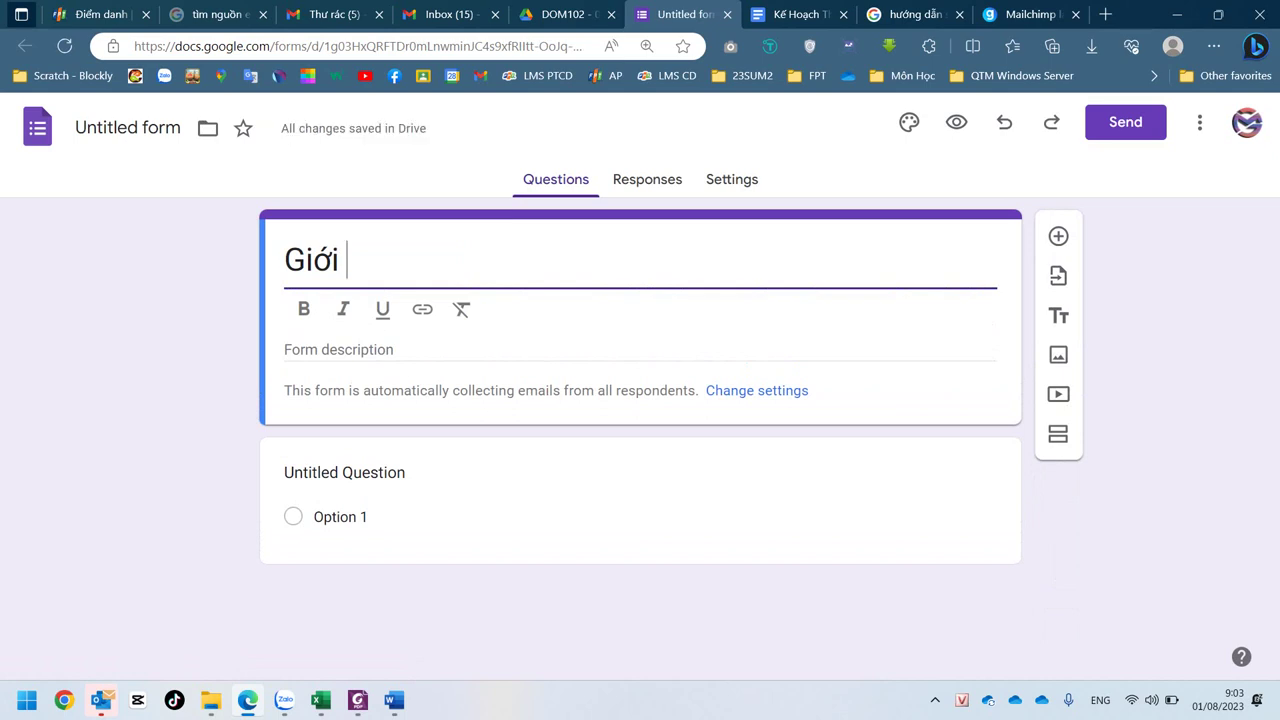
key("ctrl+z")
key("ctrl+z")
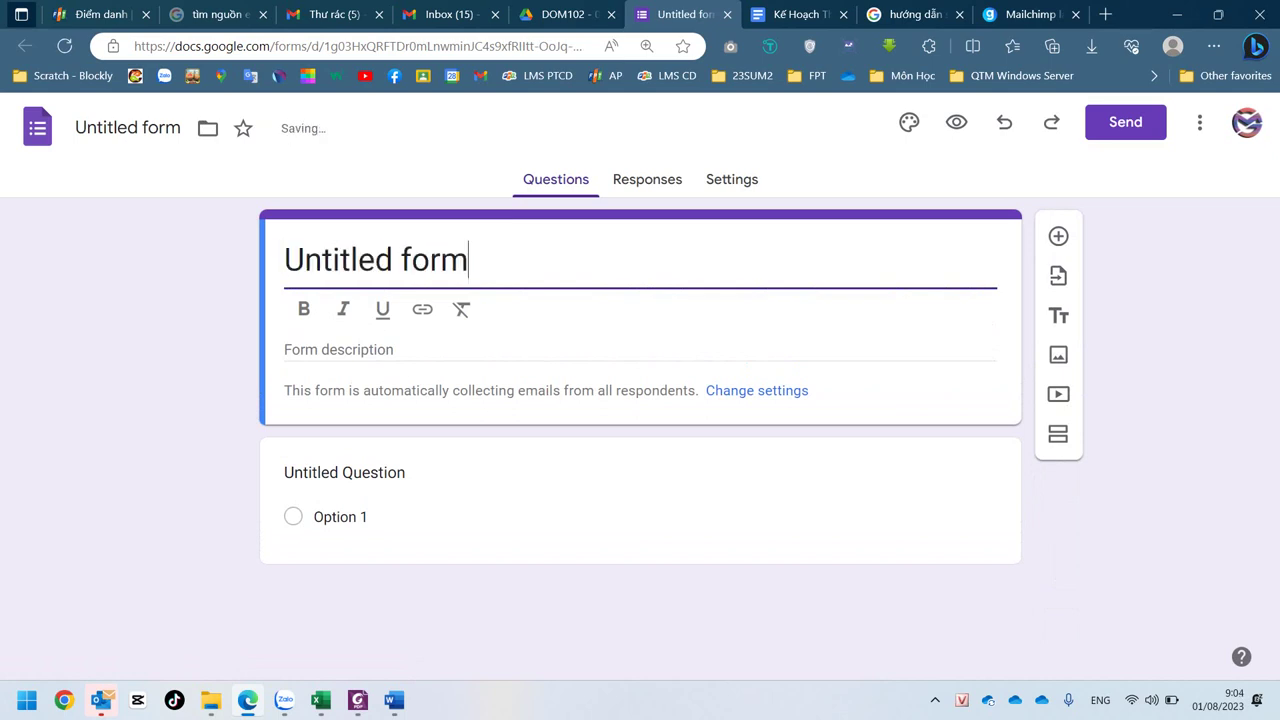
key("ctrl+z")
key("ctrl+z")
key("ctrl+z")
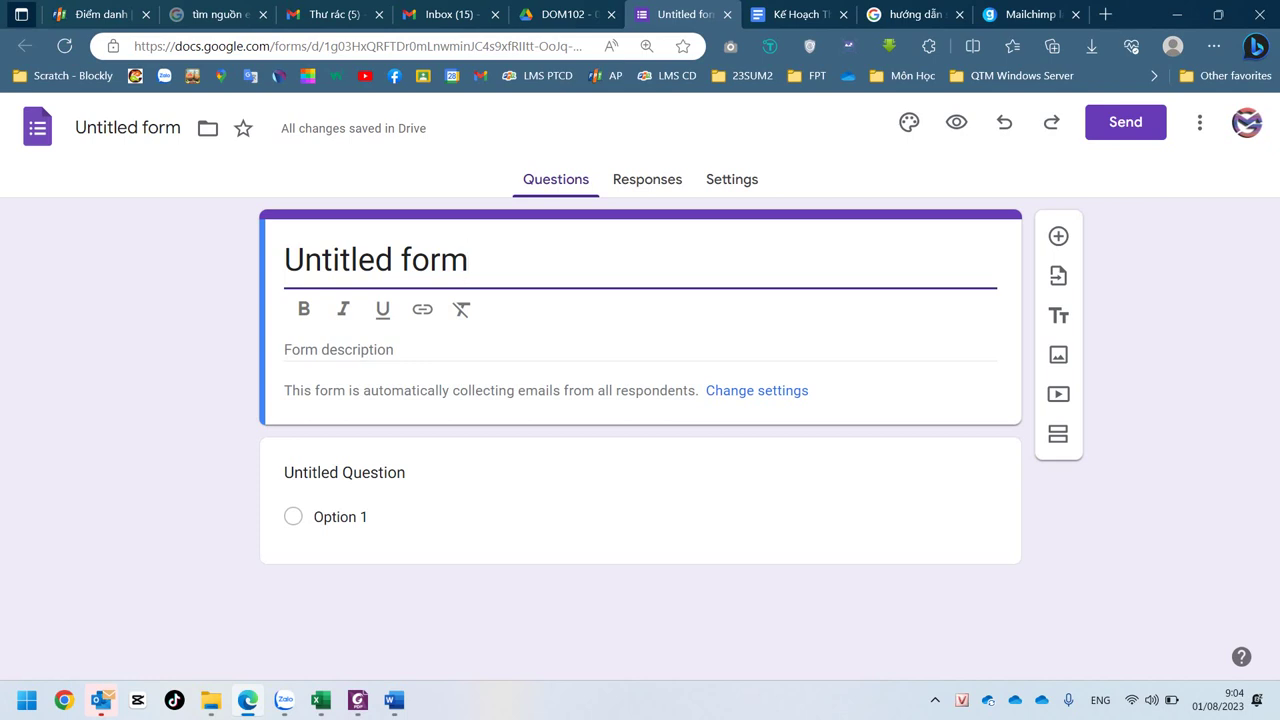
- Replace the 'Untitled form' title with text beginning 'Tập'
type("D")
key("ctrl+a")
key("BackSpace")
key("ctrl+z")
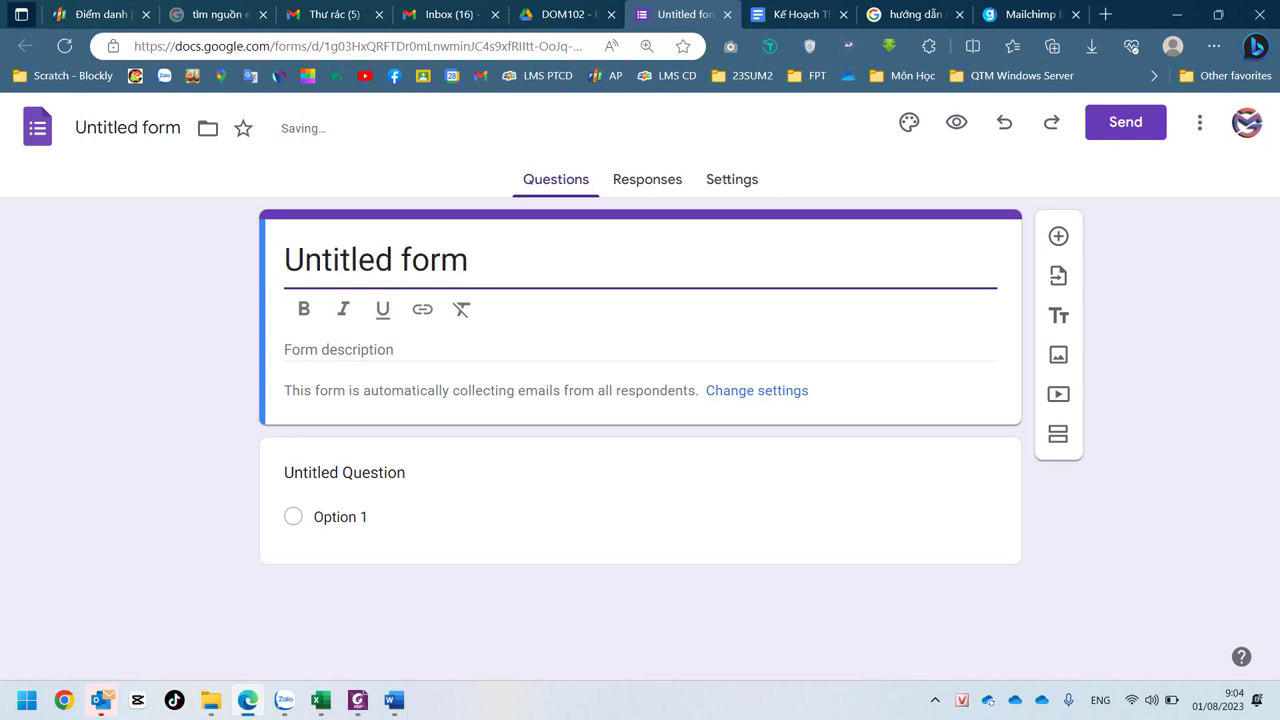
key("ctrl+a")
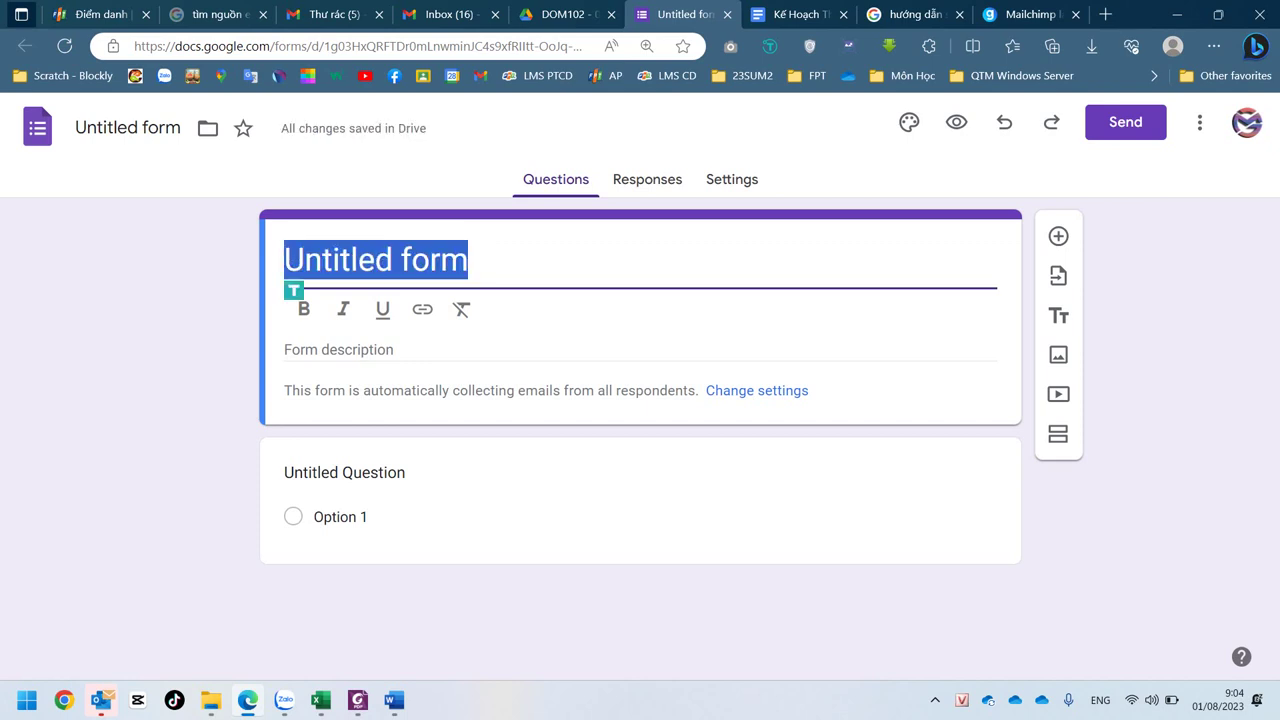
type("Đăng")
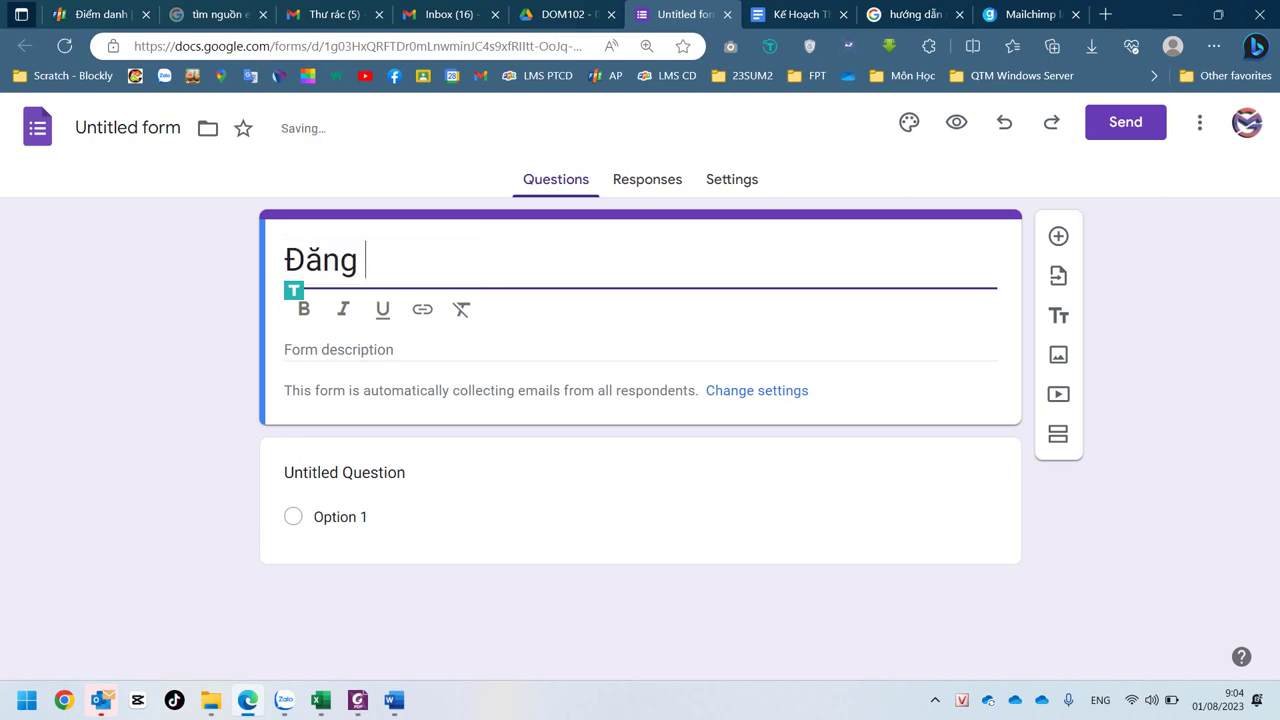
key("ctrl+z")
key("ctrl+z")
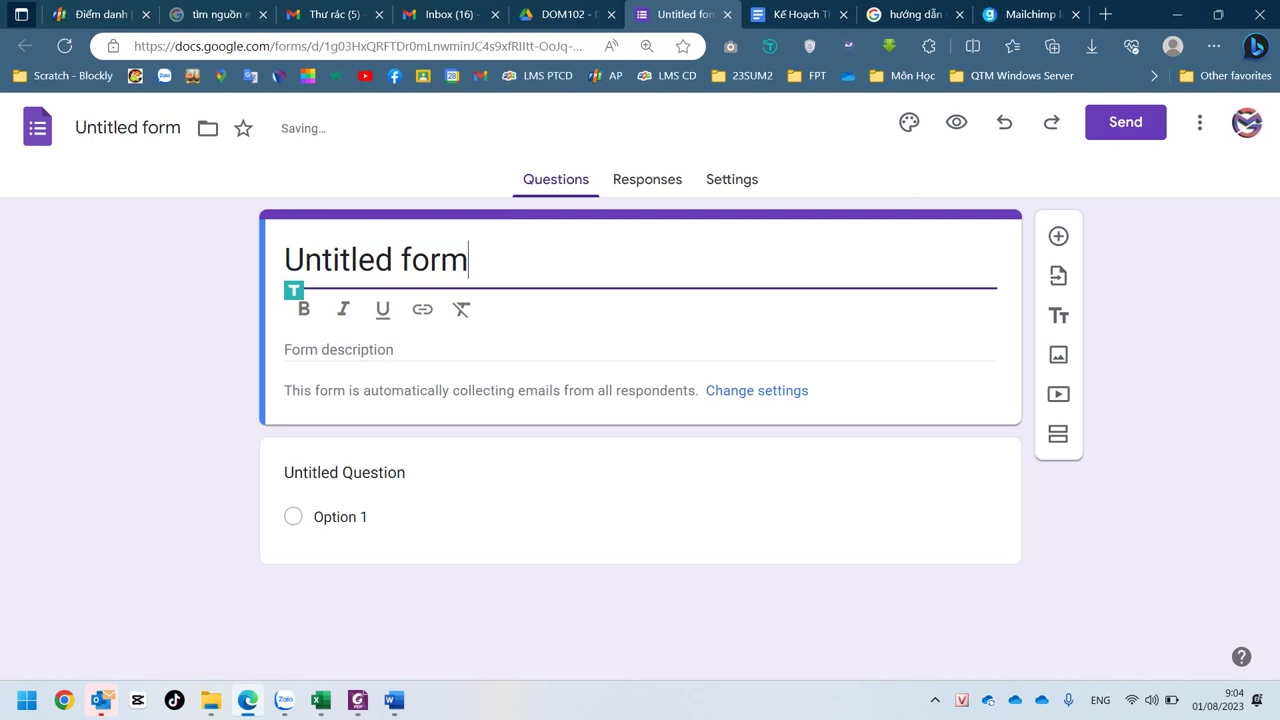
key("ctrl+a")
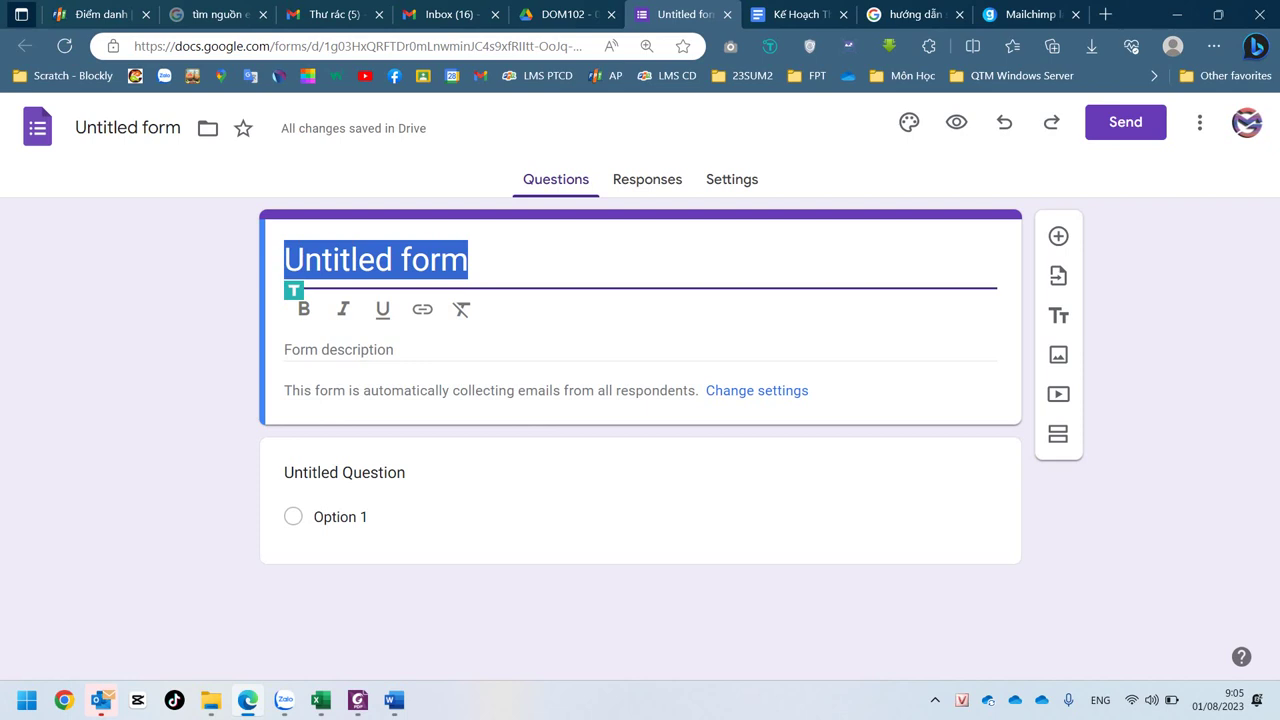
type("Tập")
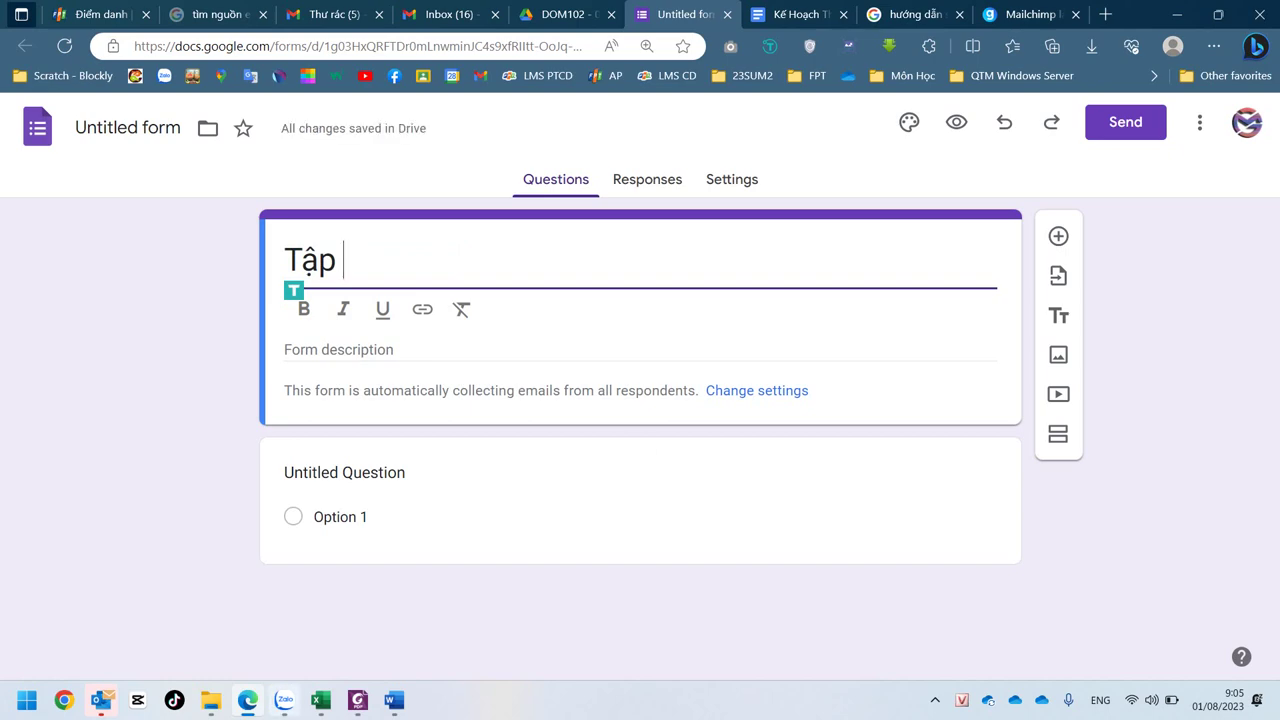
left_click(284, 700)
mouse_move(394, 700)
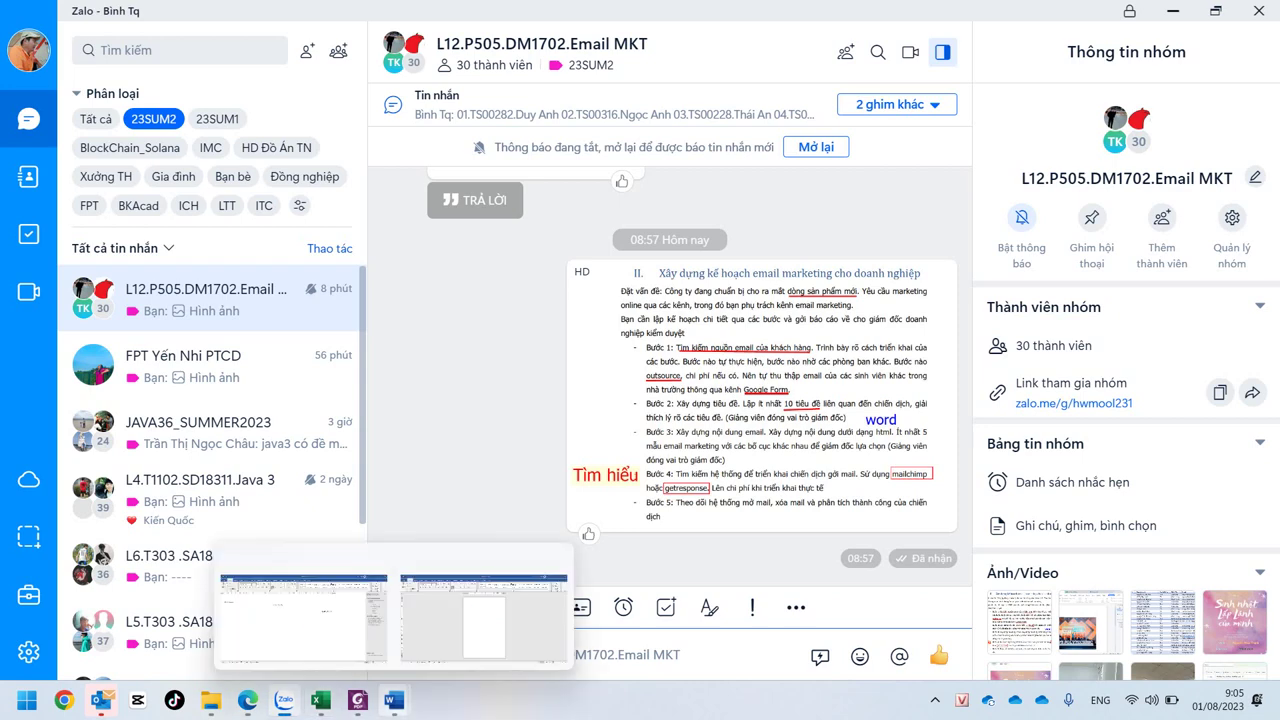
key("alt+Tab")
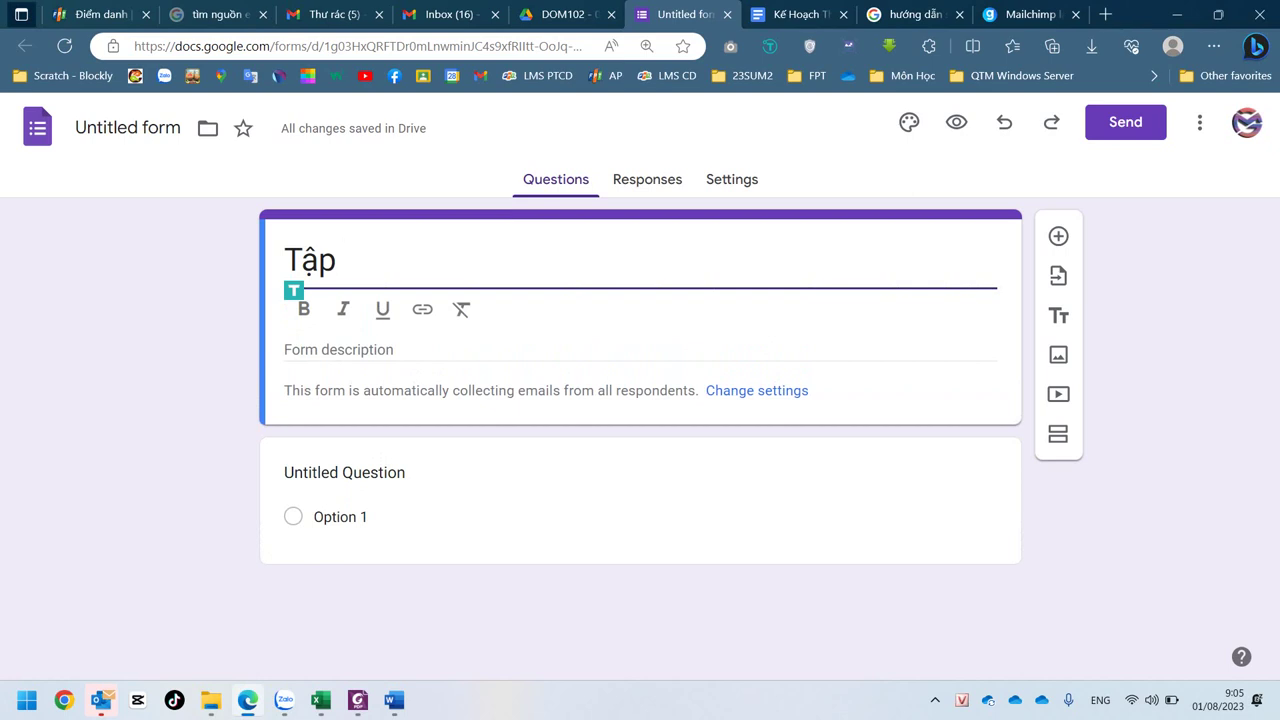
key("ctrl+Tab")
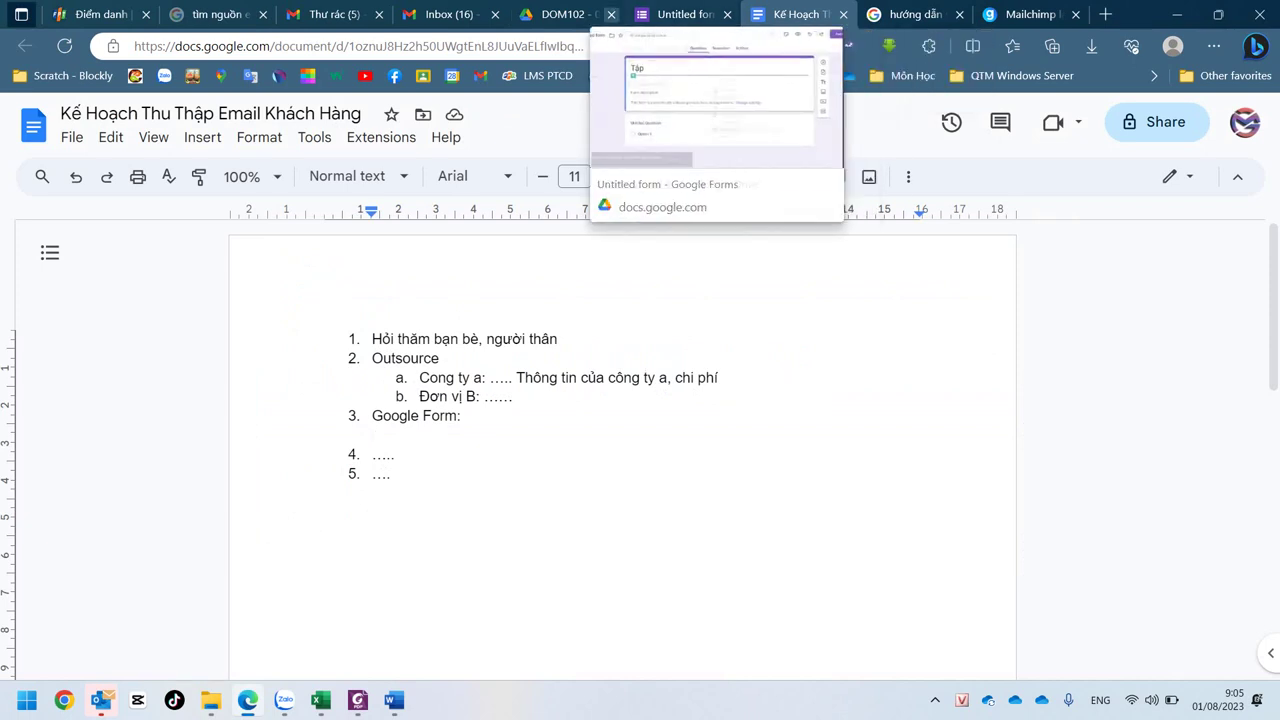
left_click(560, 14)
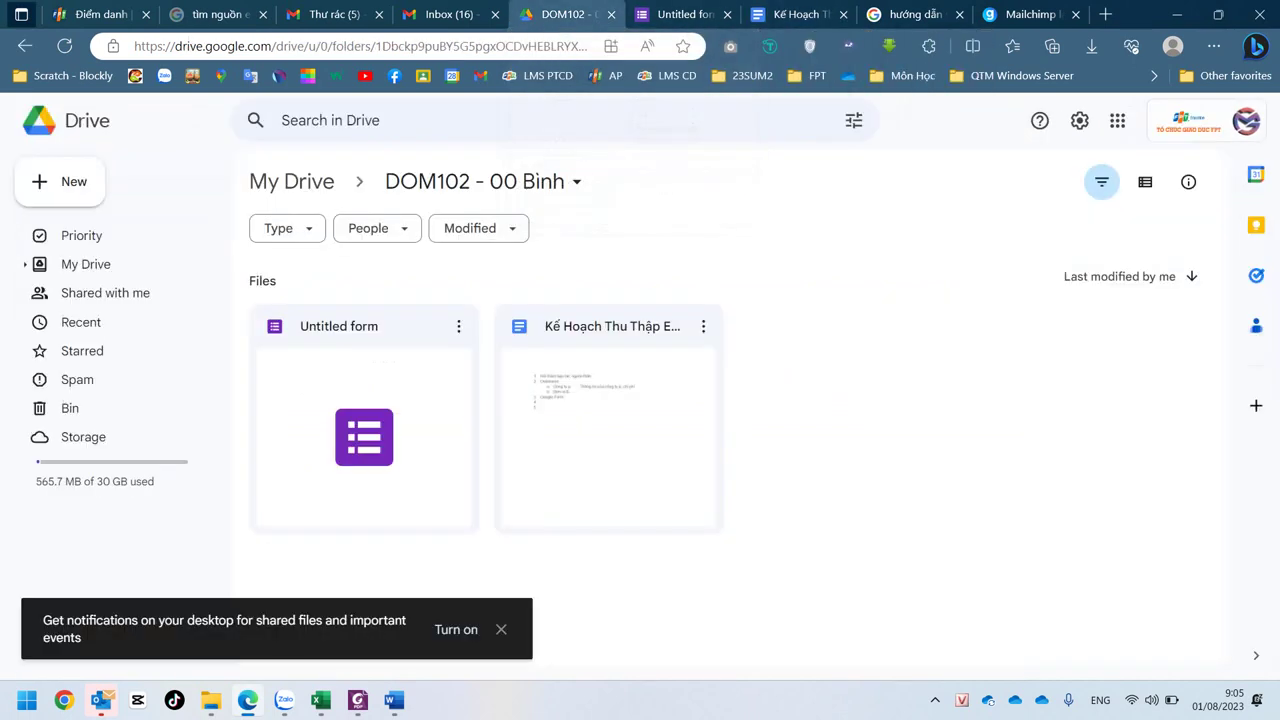
key("ctrl+Tab")
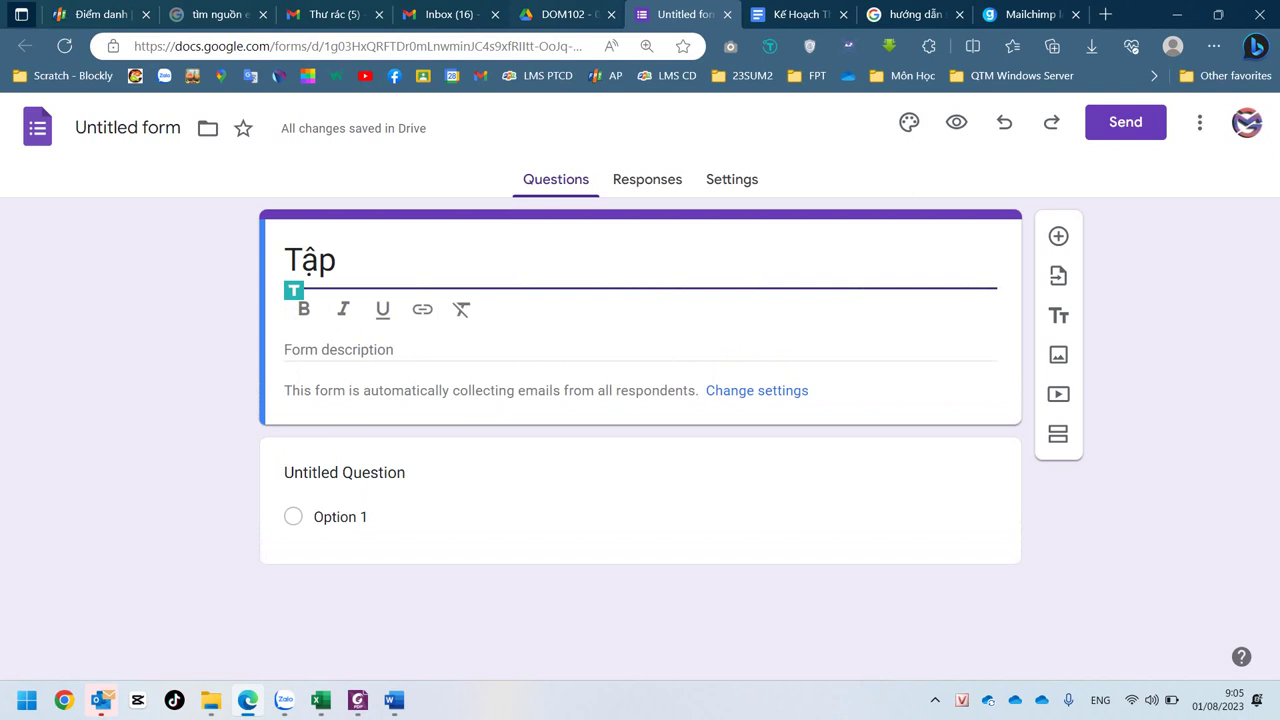
key("ctrl+w")
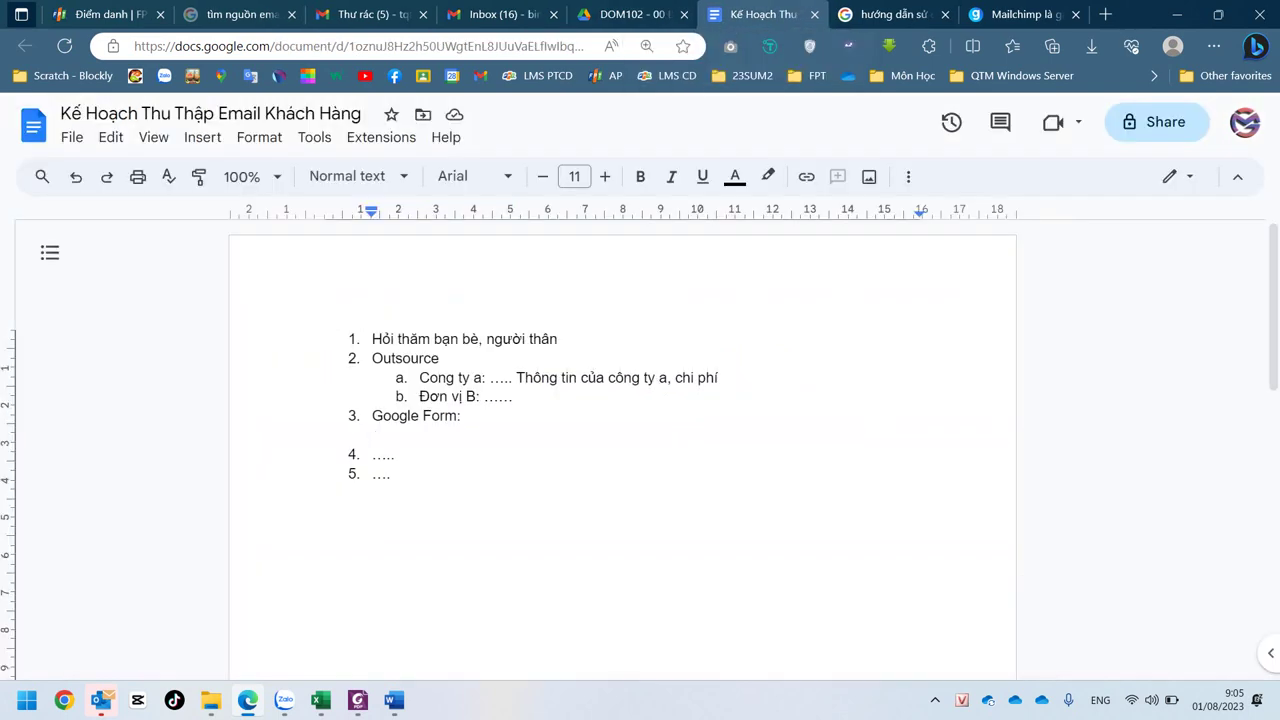
left_click(630, 14)
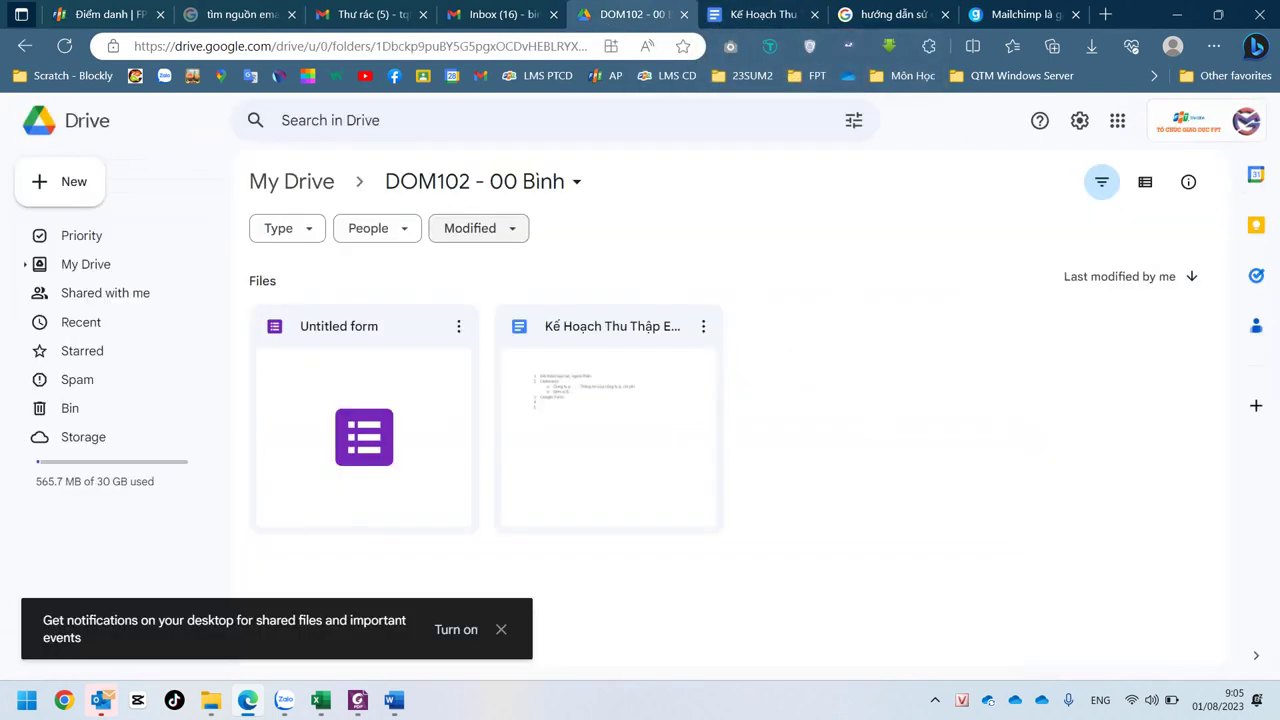
double_click(363, 429)
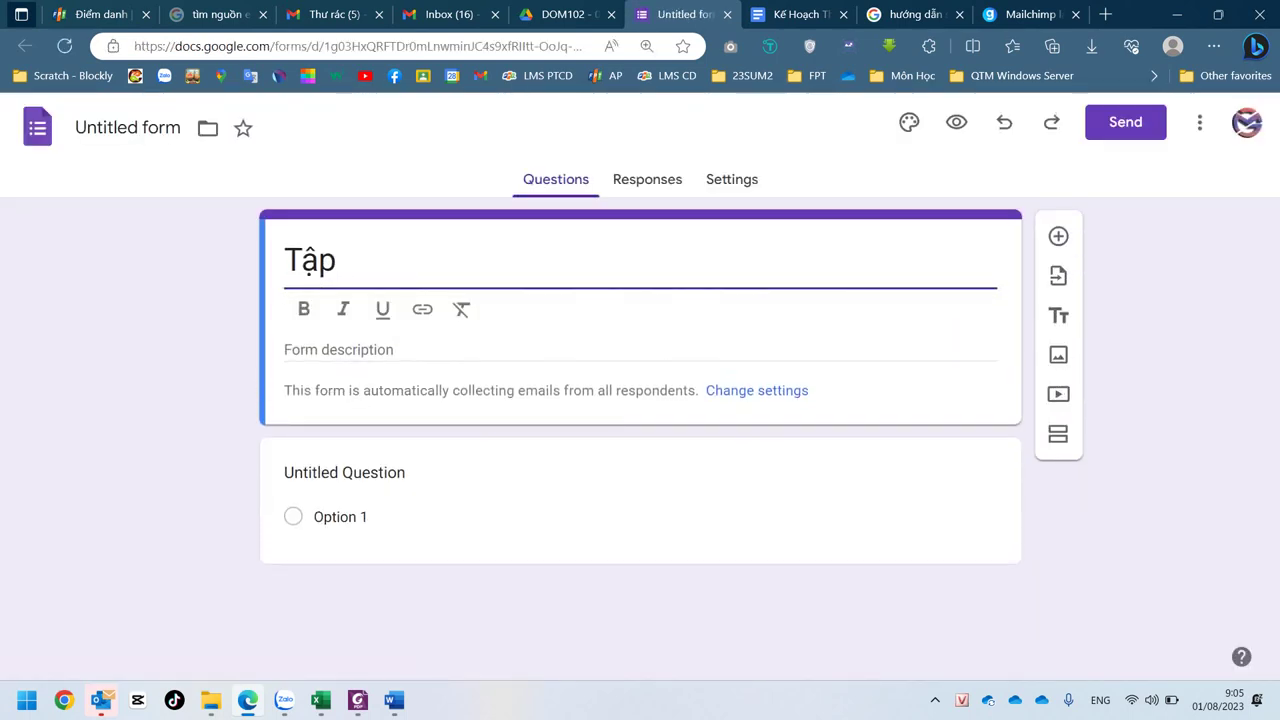
- Complete the form heading as 'Tập 2 buổi miễn phí cùng PT 6 Múi', replacing 'Hotboy'
type("3")
key("BackSpace")
key("BackSpace")
type("2 buổi ")
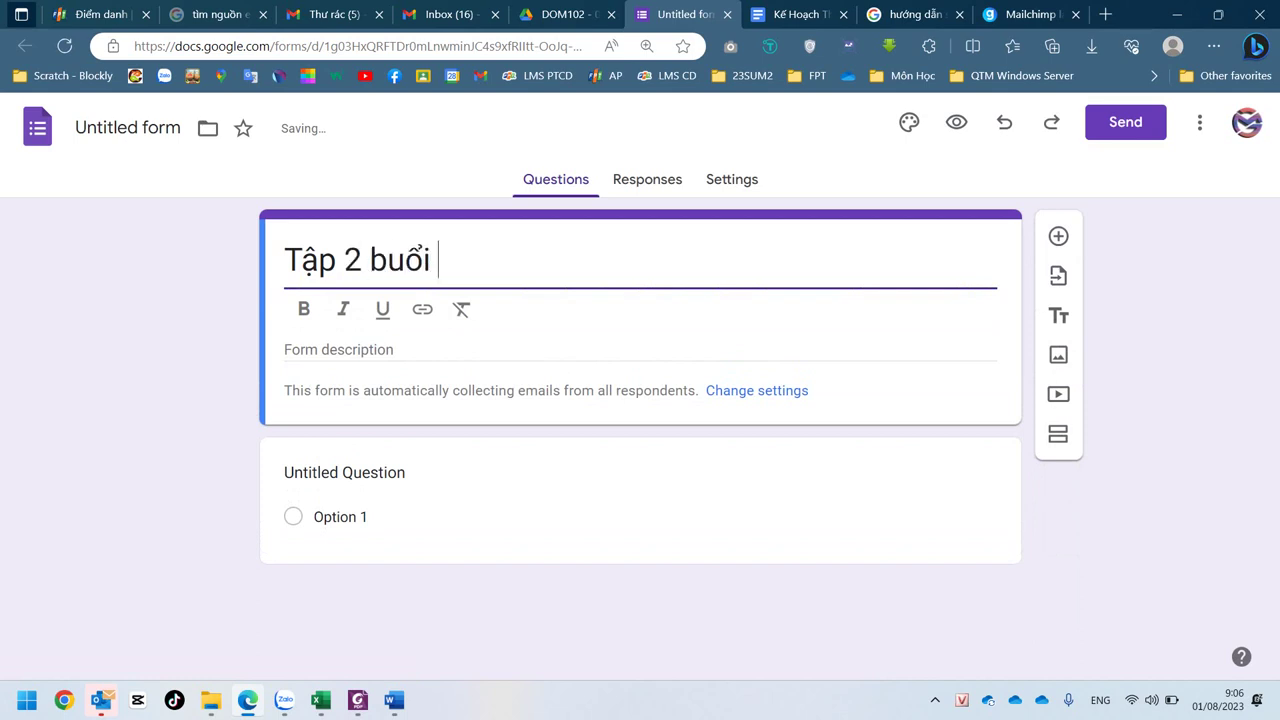
type("miễn ")
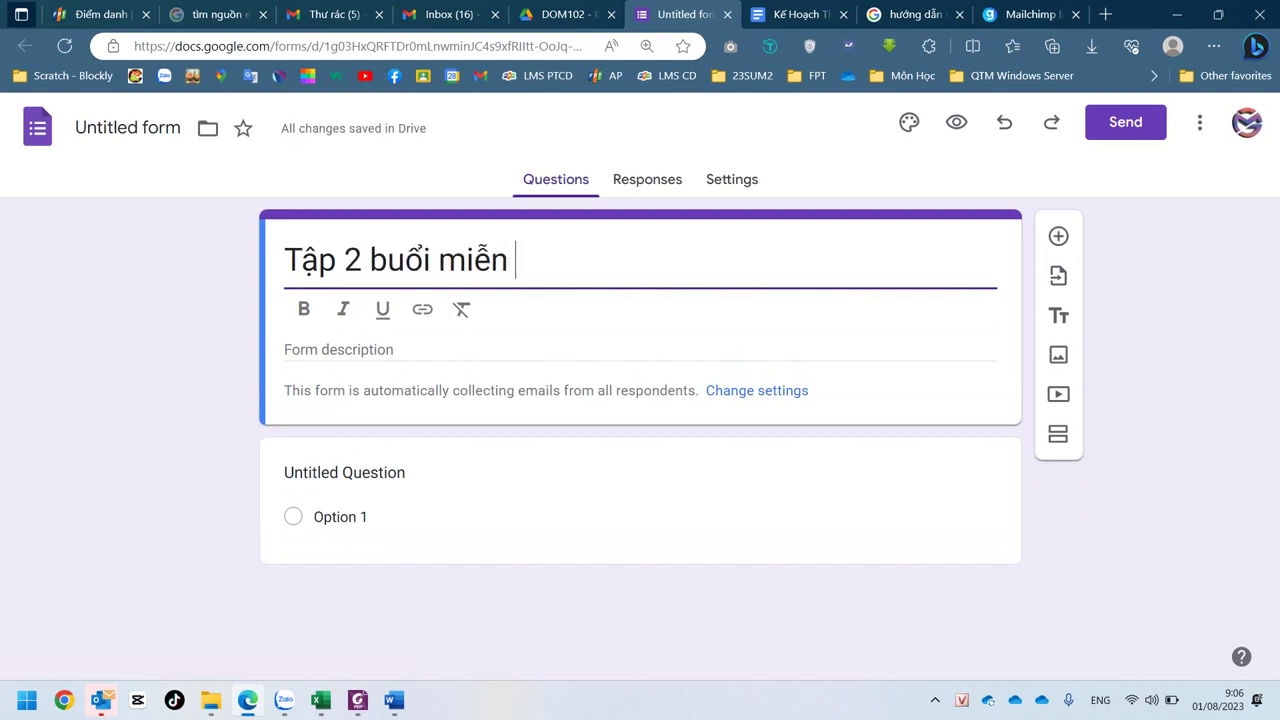
type("phí cu")
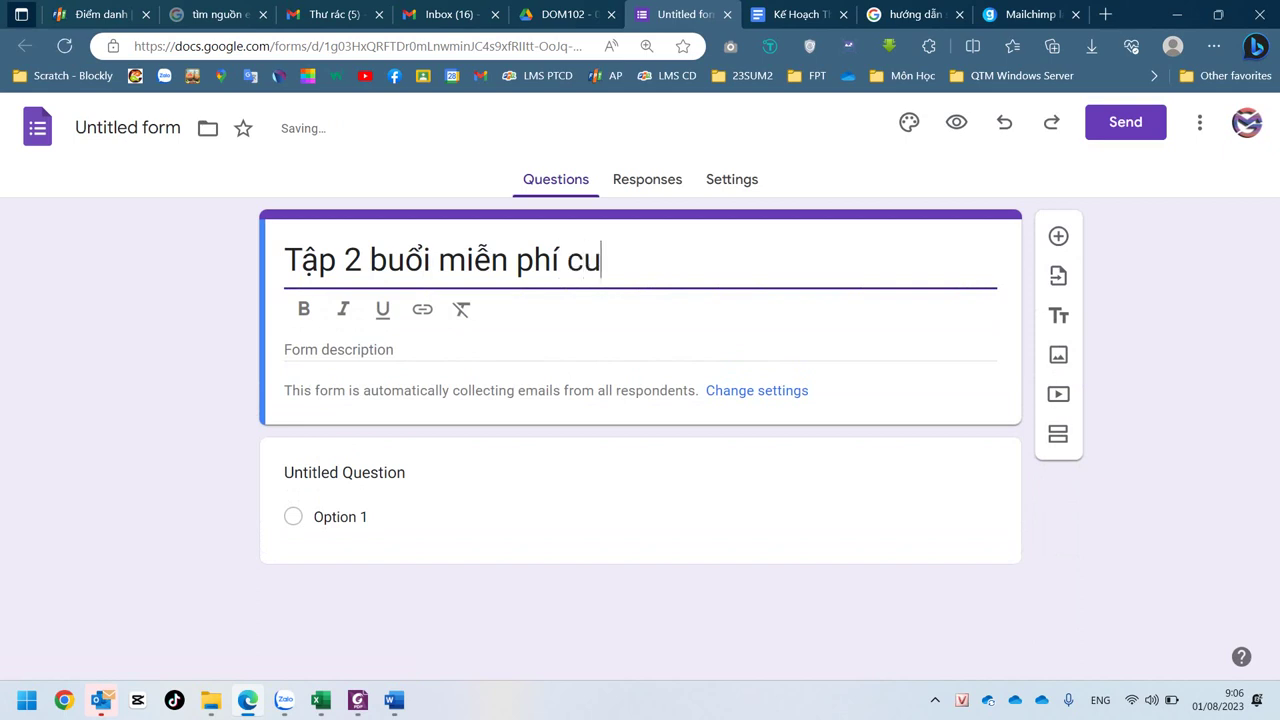
key("BackSpace")
type("ùng PT ")
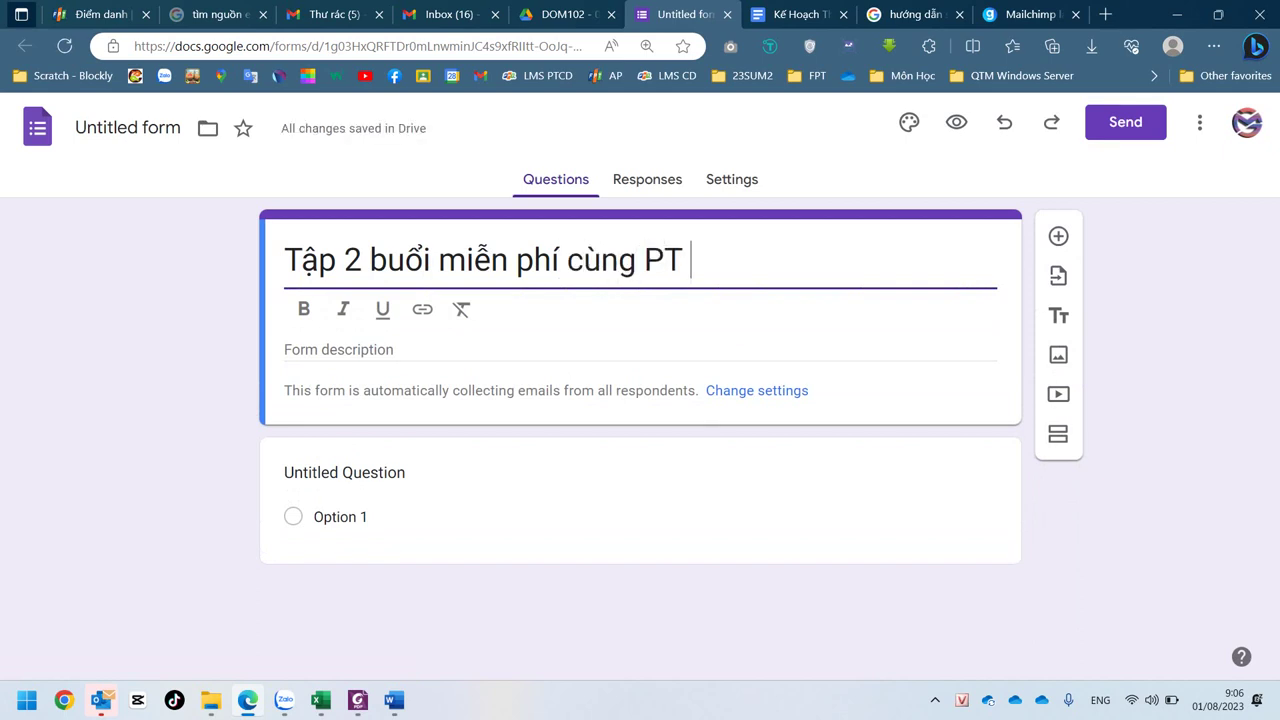
type("Hot")
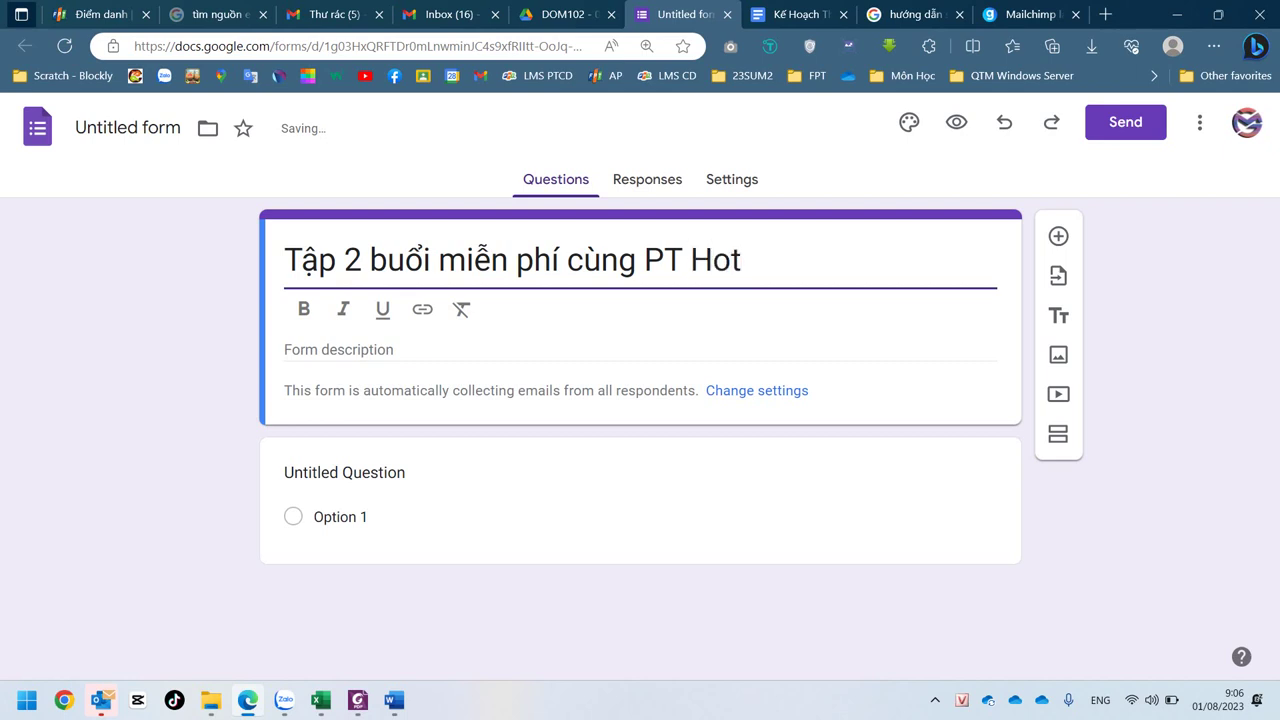
type("bot")
key("BackSpace")
type("y")
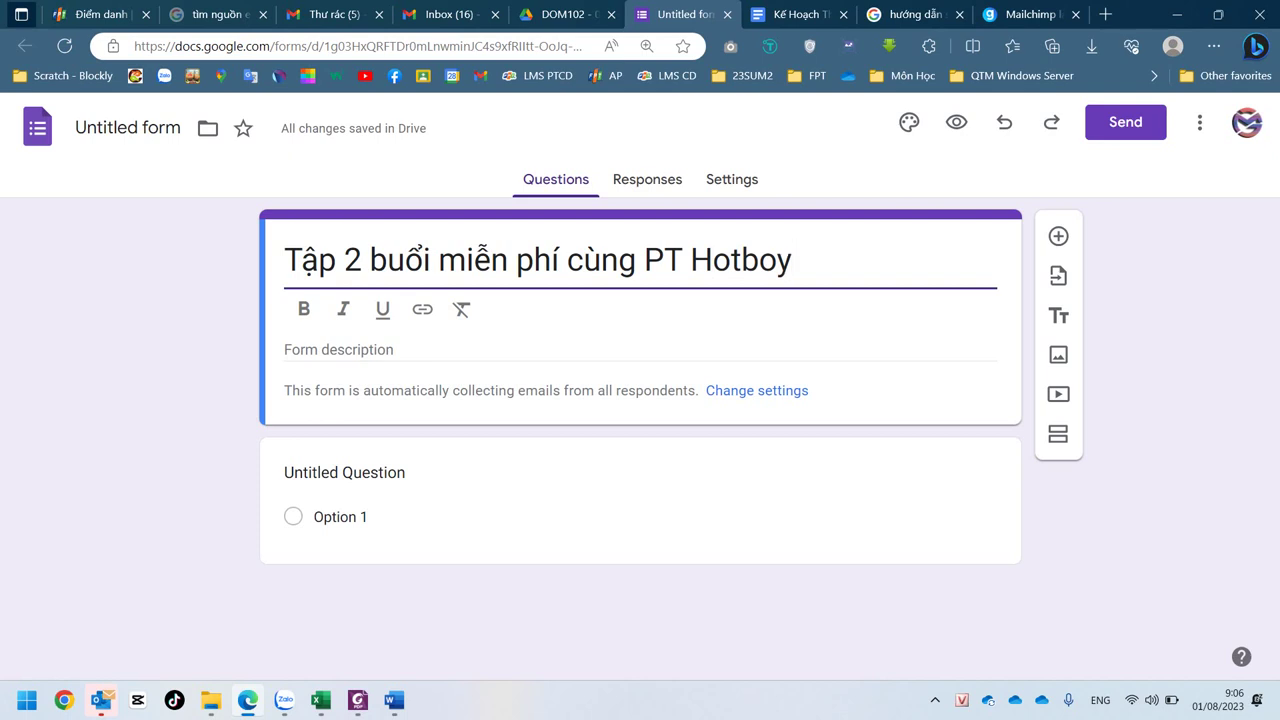
key("ctrl+a")
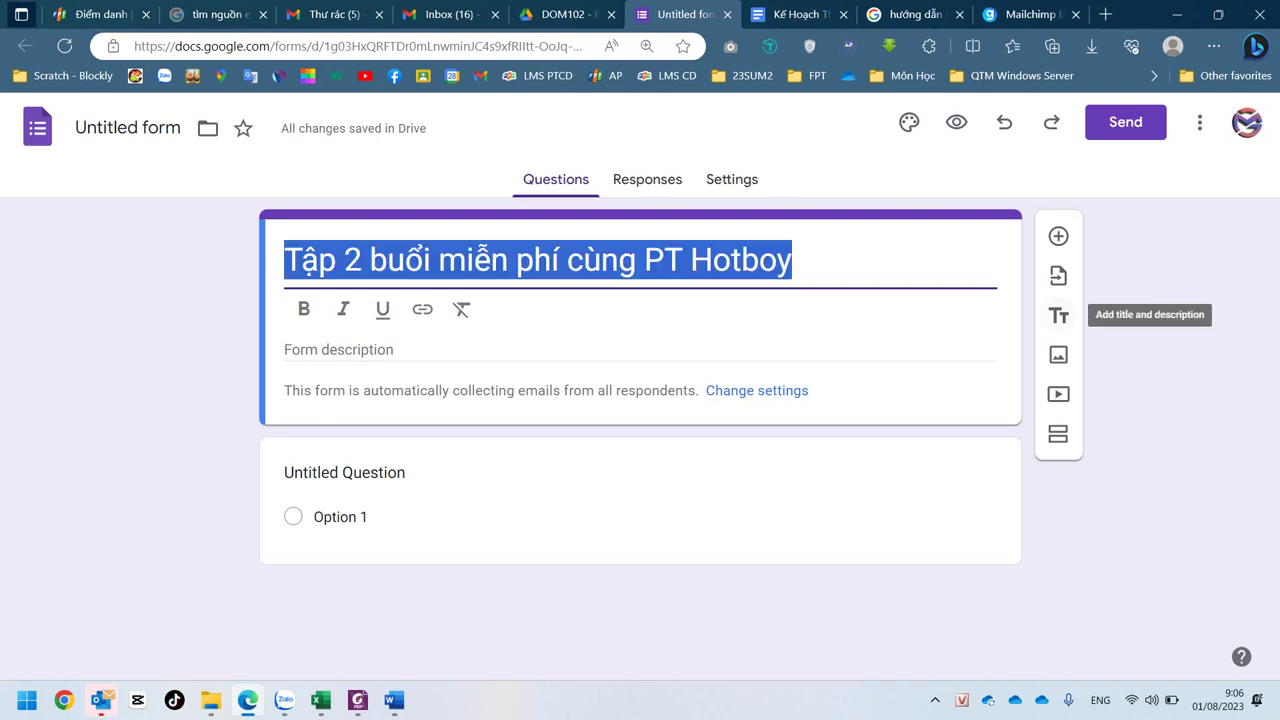
left_click(128, 128)
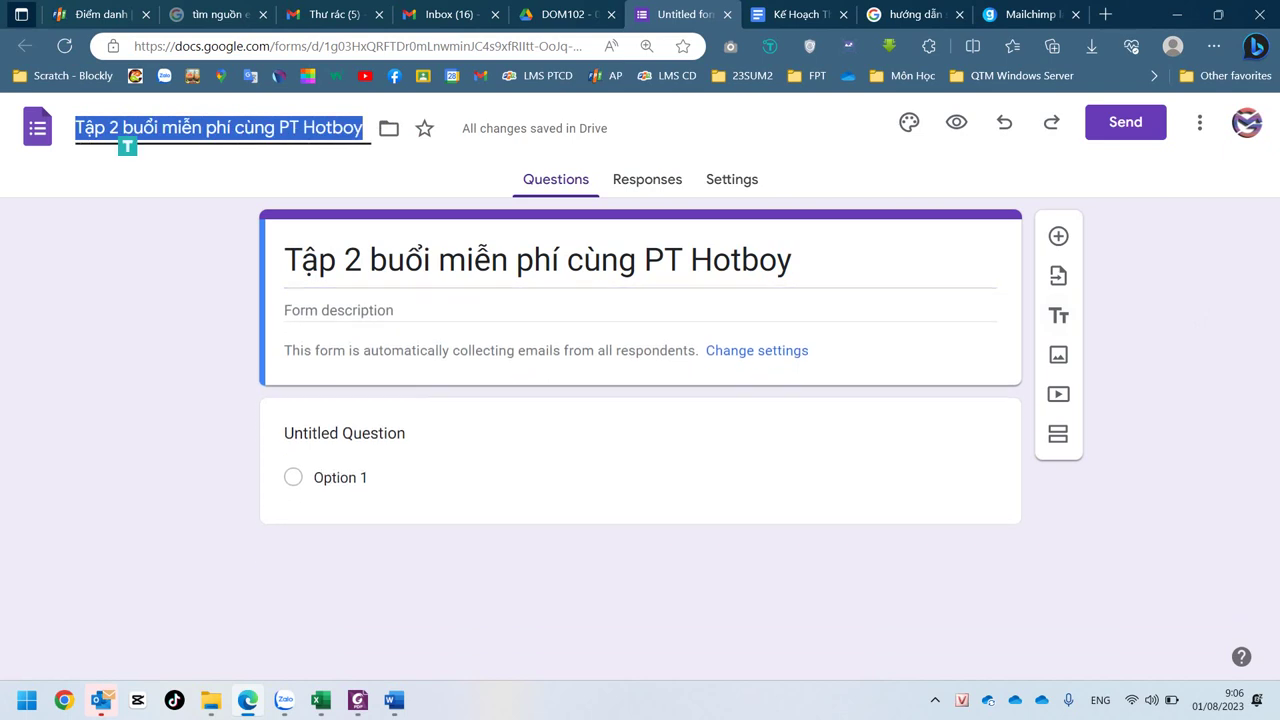
left_click(795, 262)
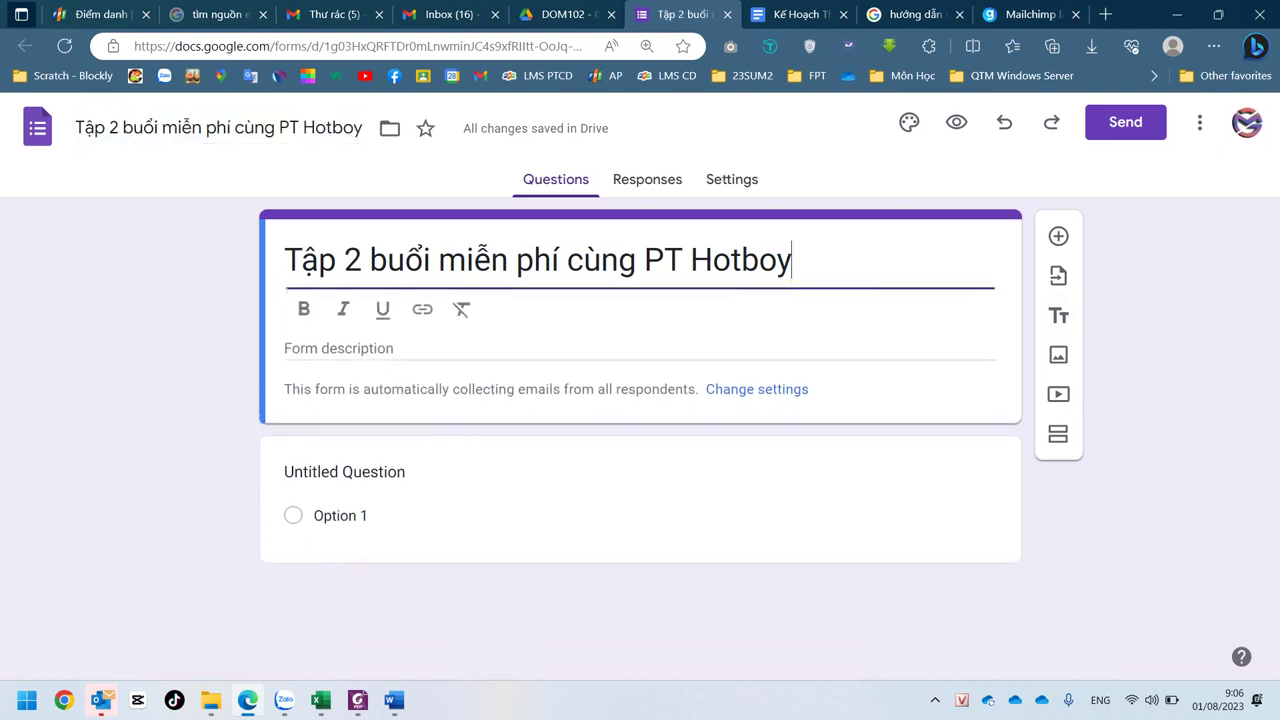
double_click(749, 262)
type("6 ")
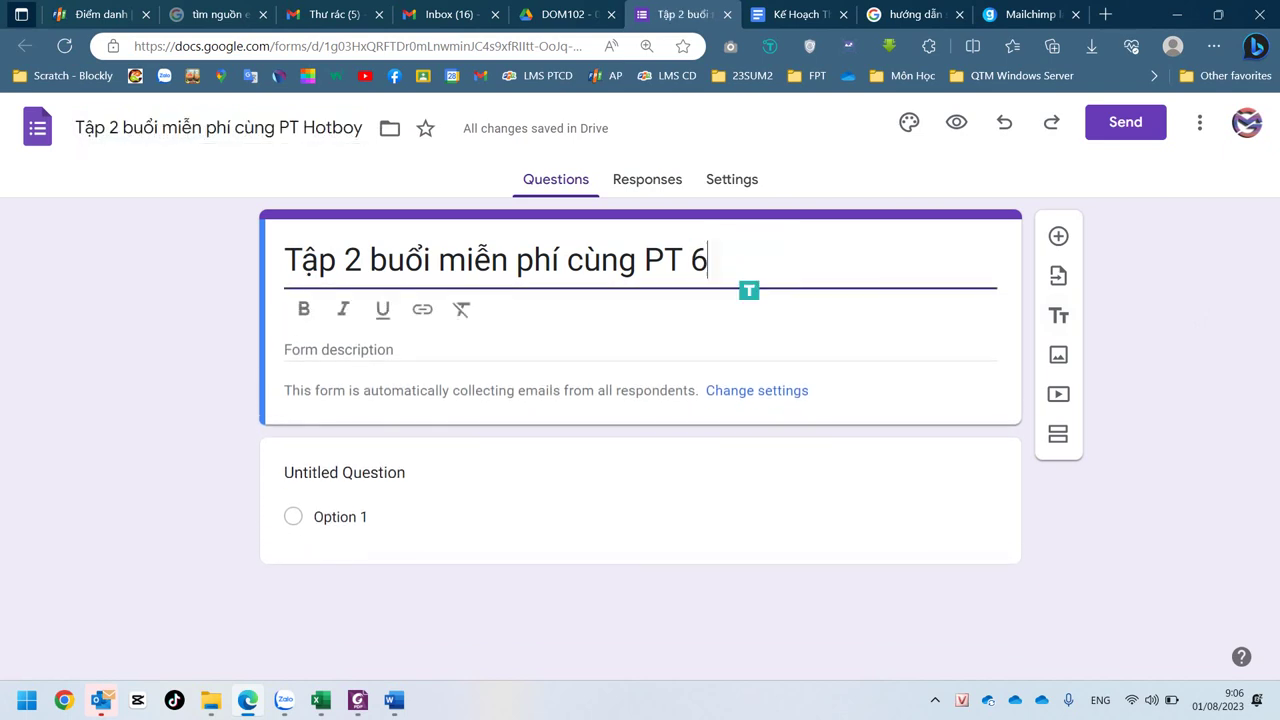
type("Múi")
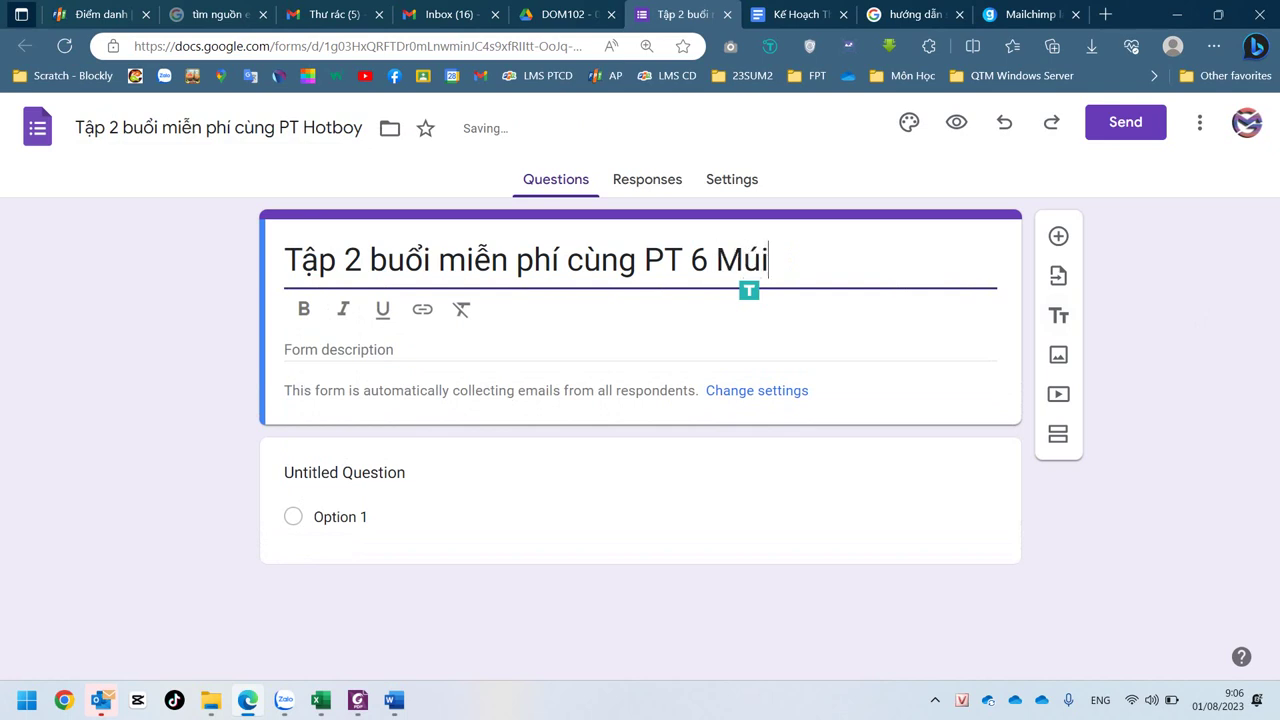
- Copy the heading into the file name so the form file matches it
key("ctrl+a")
key("ctrl+c")
left_click(218, 127)
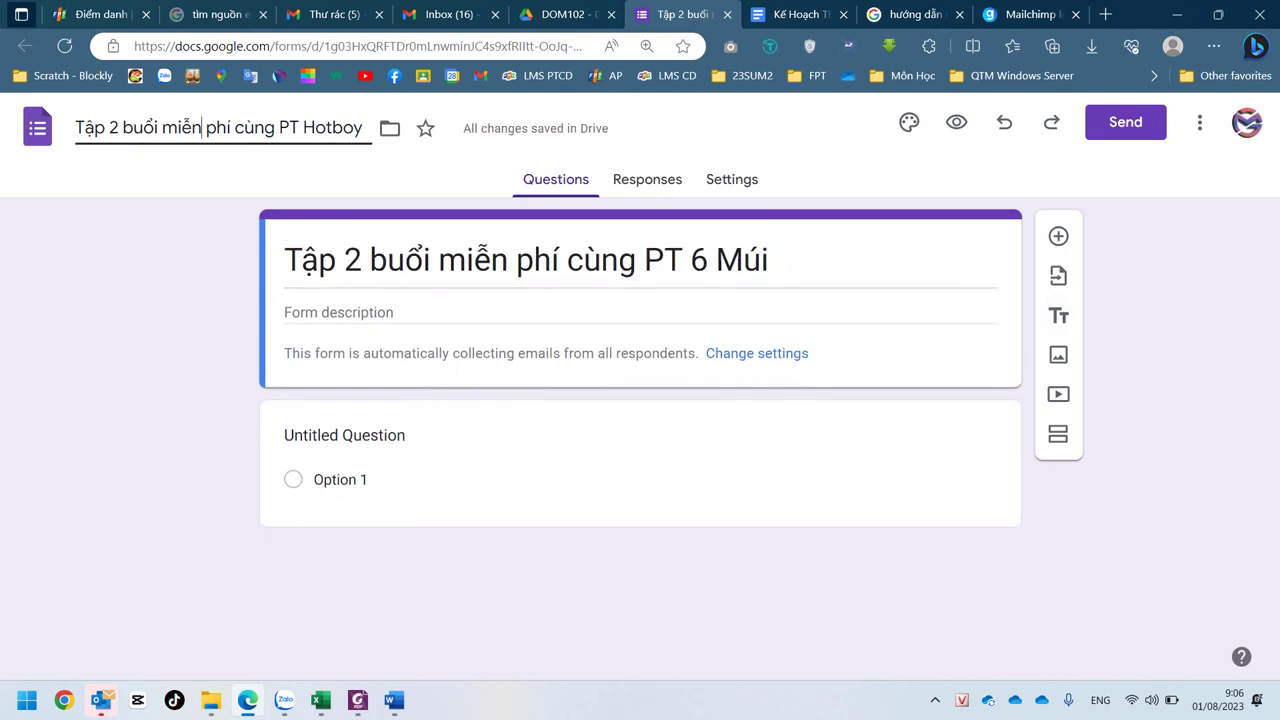
key("ctrl+a")
key("ctrl+v")
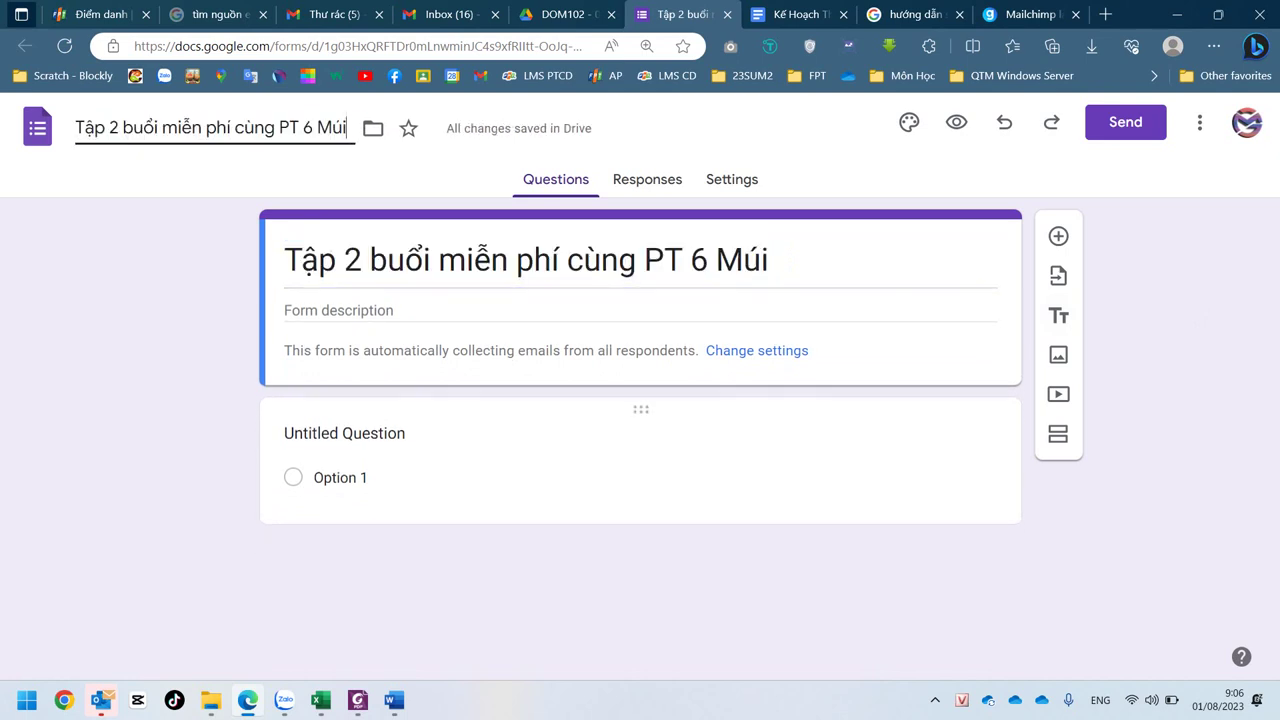
key("Return")
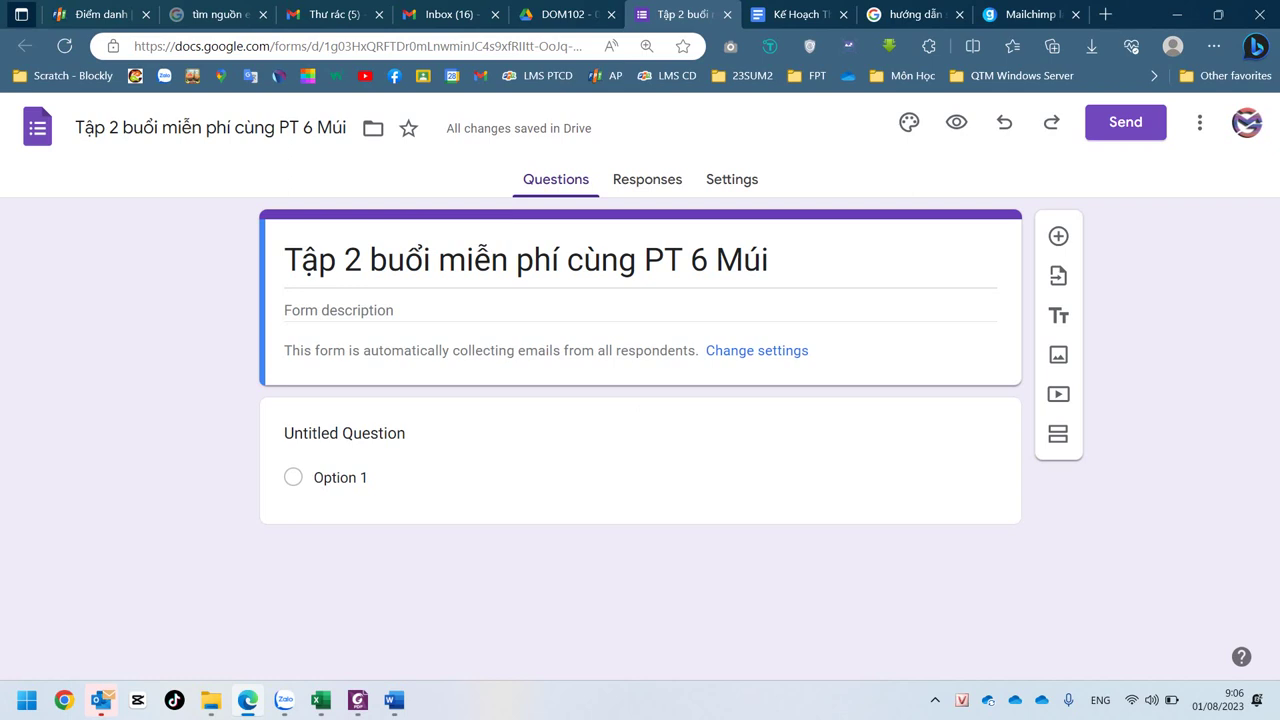
- Copy the form's shortened share link from the Send dialog, then return to the plan document
left_click(1125, 122)
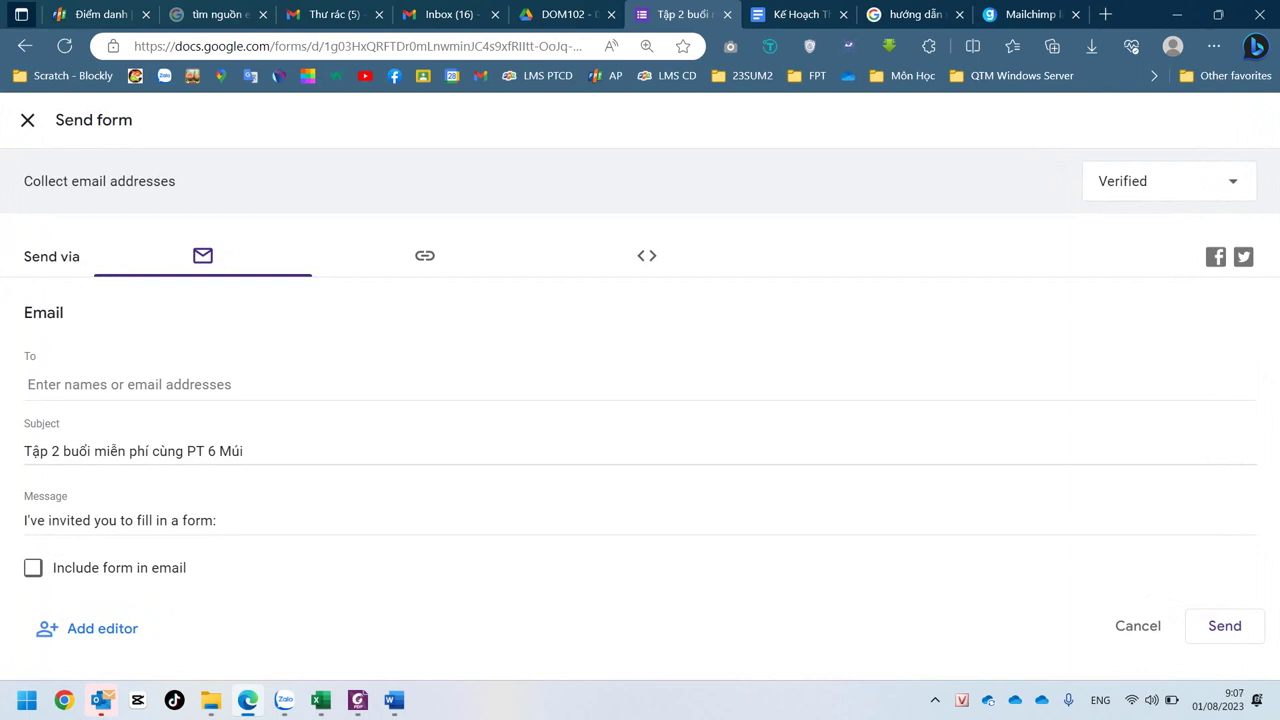
left_click(425, 256)
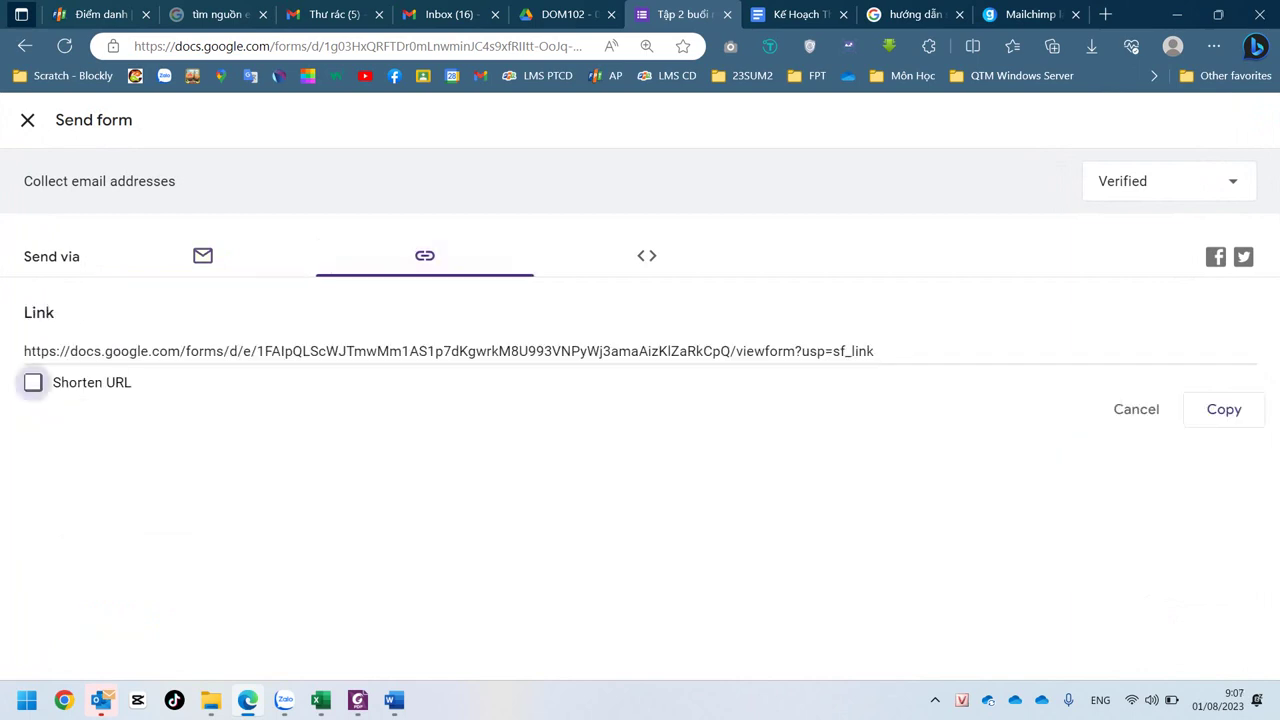
left_click(33, 382)
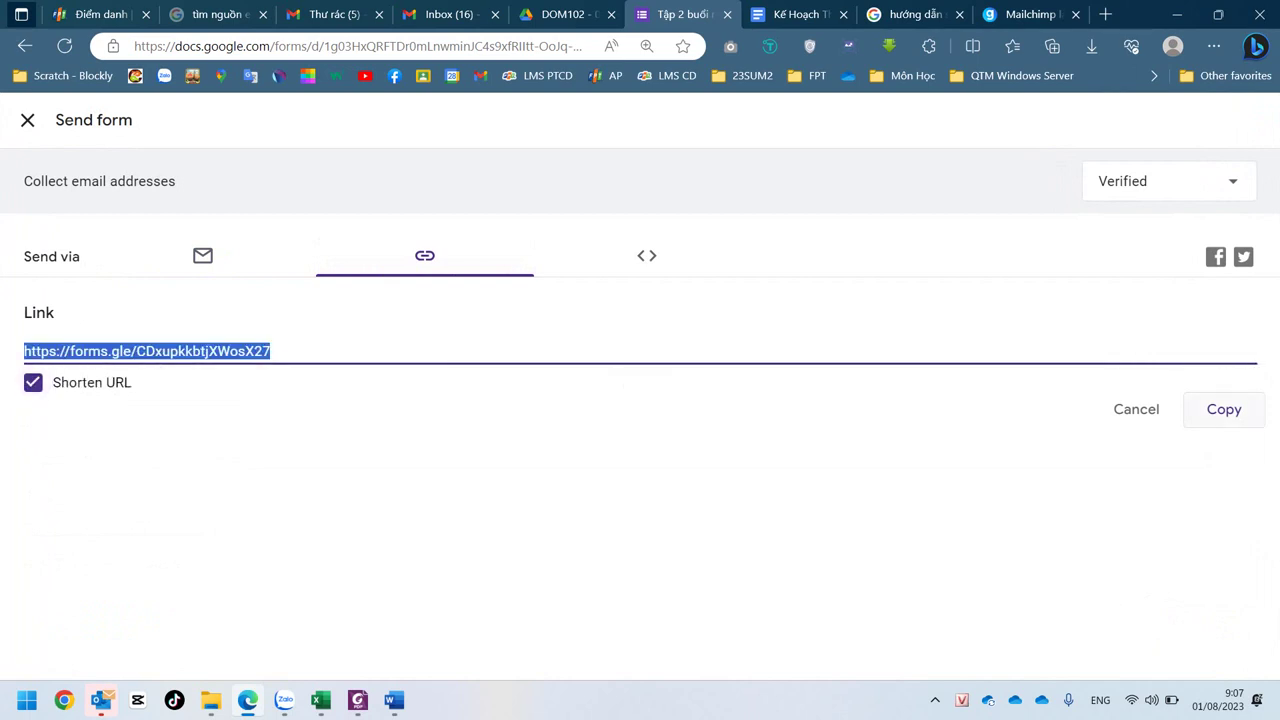
left_click(1224, 409)
key("ctrl+Tab")
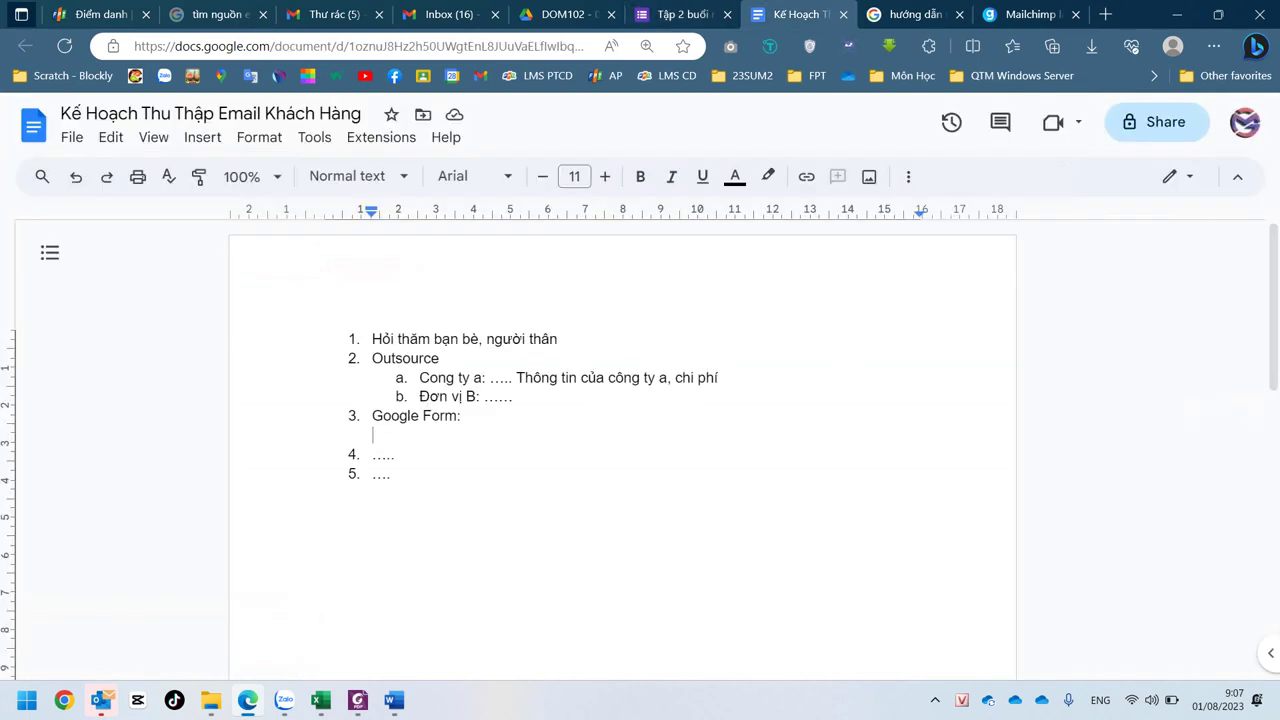
- Under 'Google Form:', add sub-item 'a. Đối tượng nữ trẻ:' with the pasted short form link
type("4.")
key("BackSpace")
key("BackSpace")
key("BackSpace")
key("BackSpace")
type("a.")
type("Dôi")
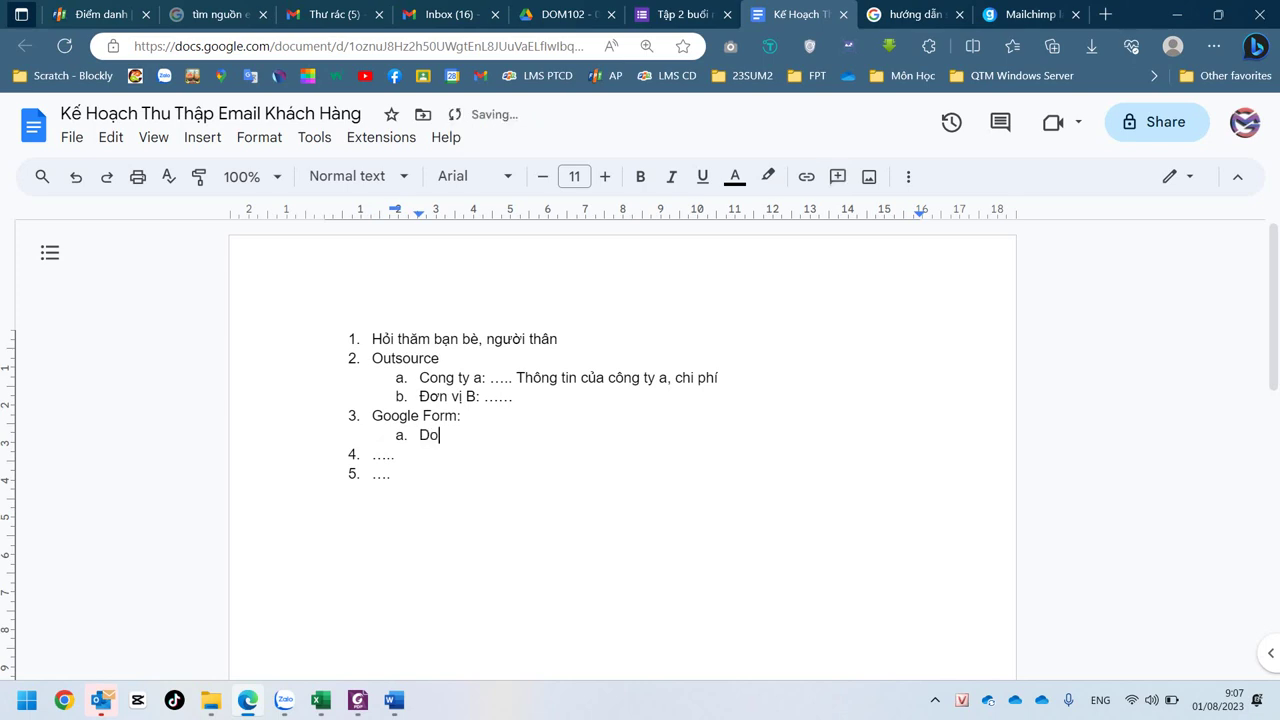
type("ds tuow")
type("ngj")
type(":")
type("nuwx trer")
type(":")
key("ctrl+v")
key("Return")
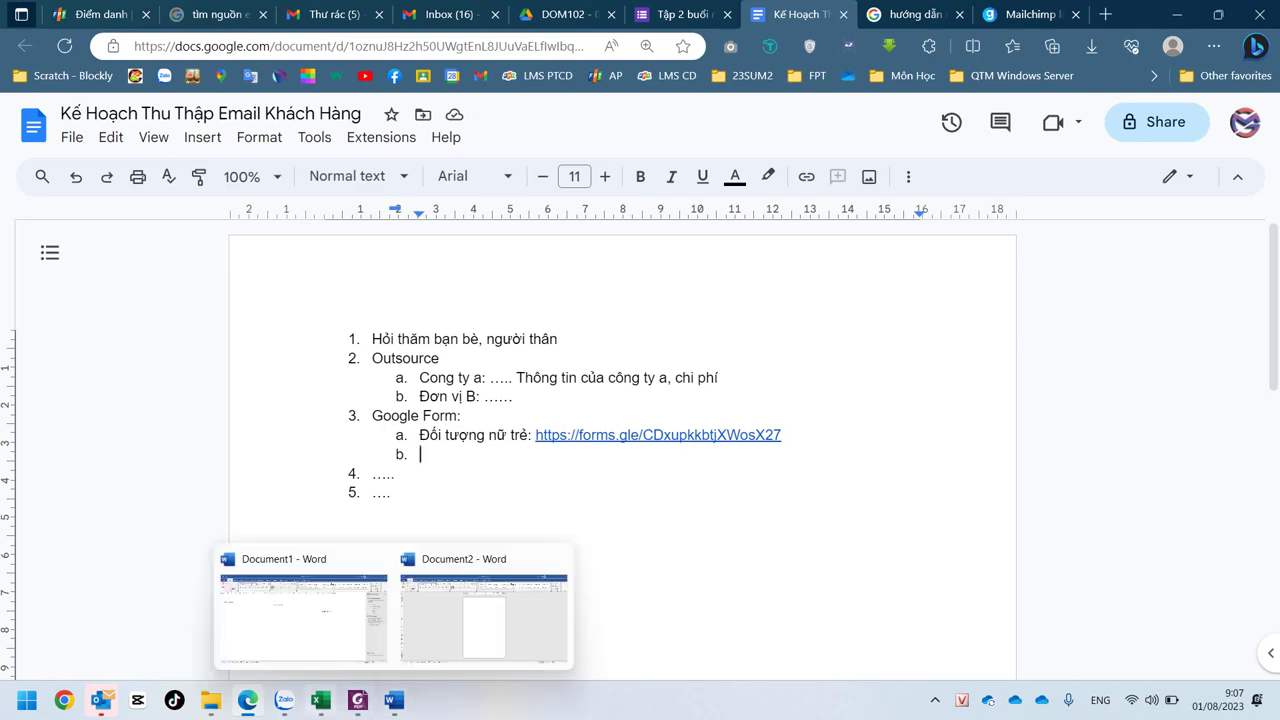
left_click(284, 700)
left_click(247, 700)
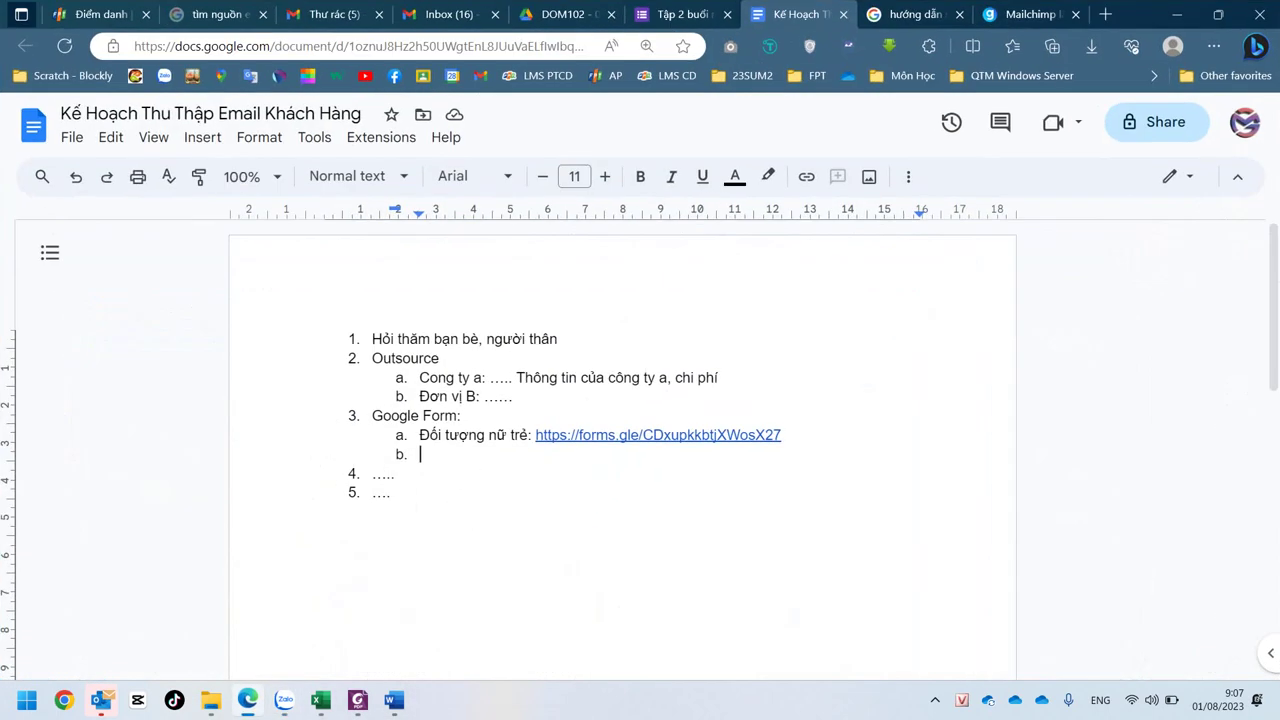
key("ctrl+a")
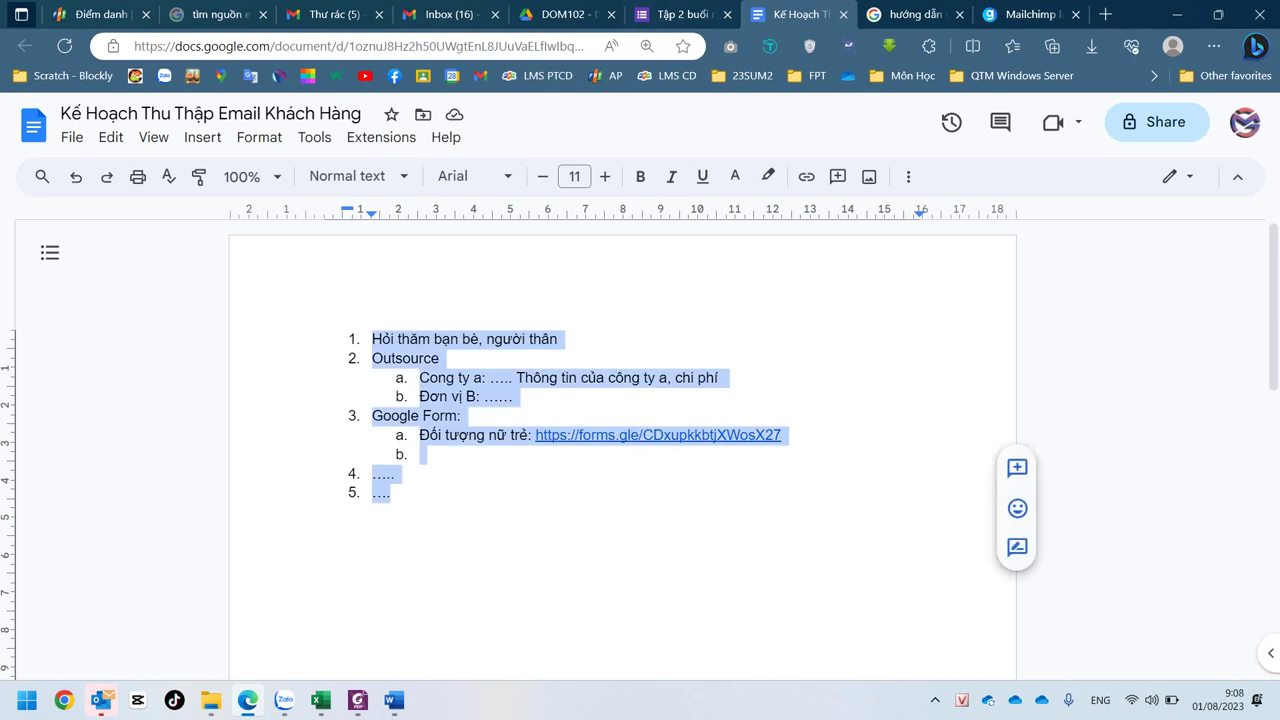
- Copy the form's short link again and close the Send form panel
left_click(683, 14)
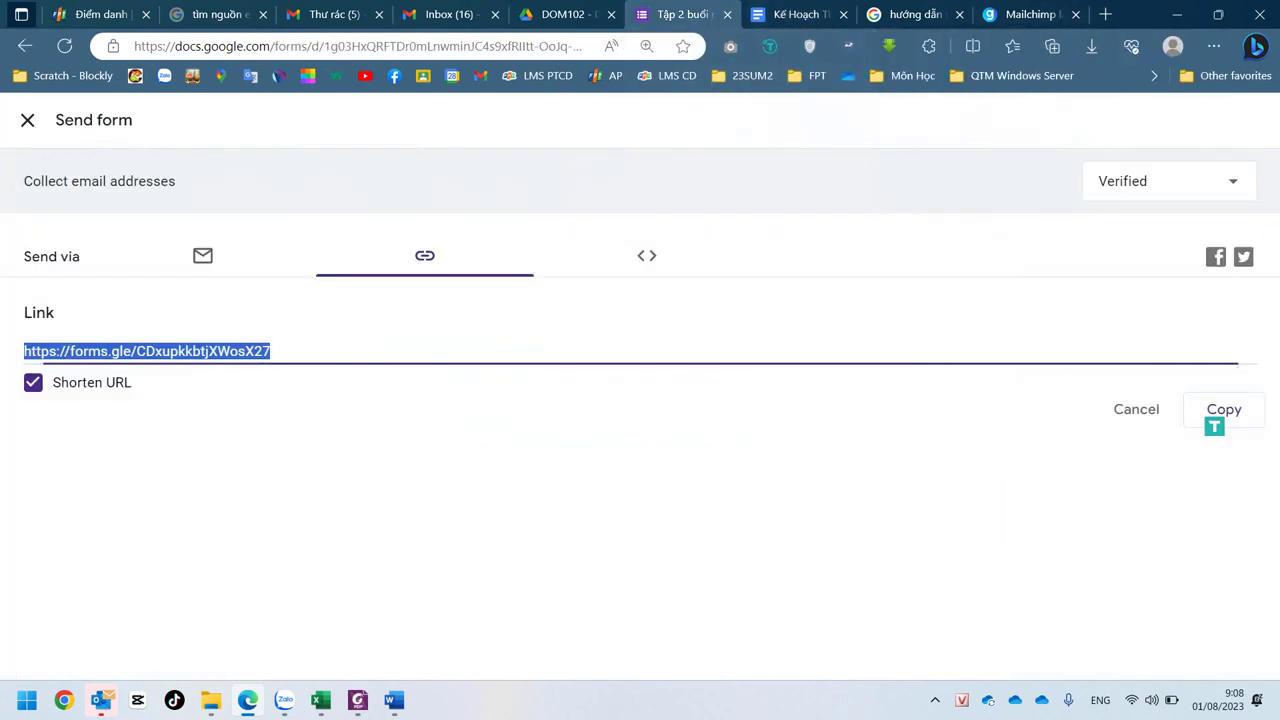
key("ctrl+c")
left_click(27, 120)
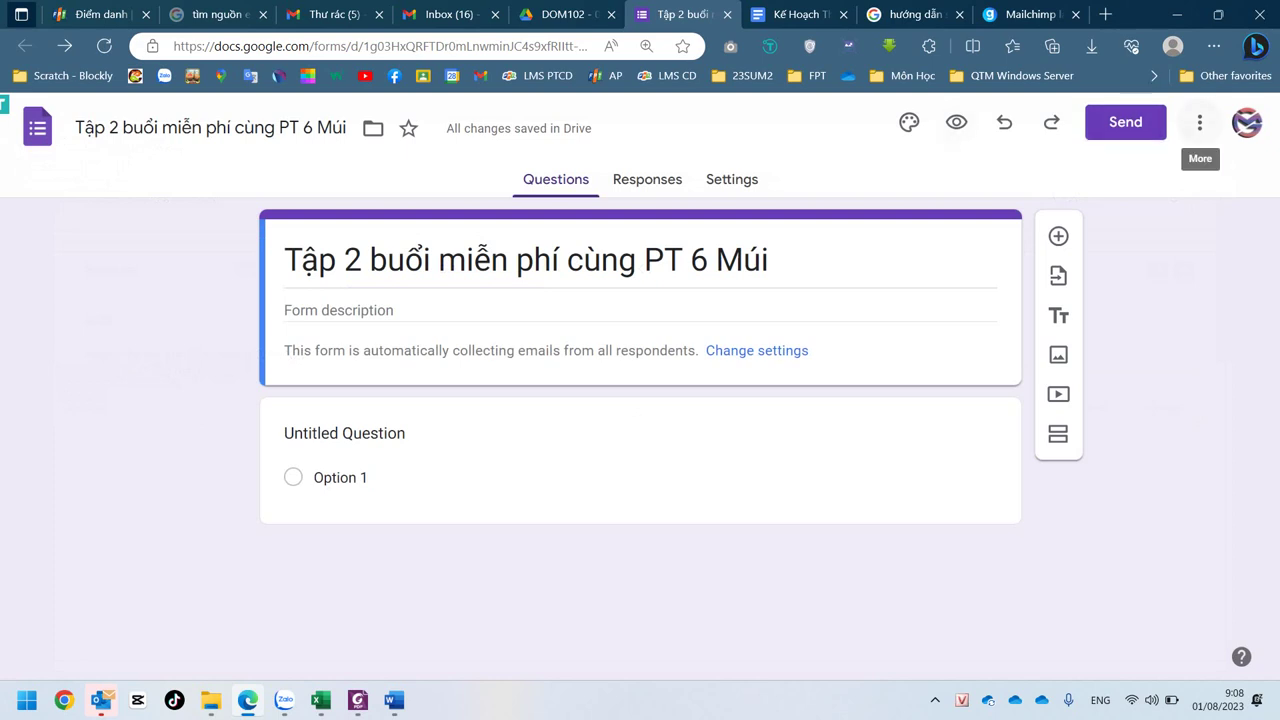
- Open the form's Settings and scroll to the Collect email addresses option
left_click(1199, 122)
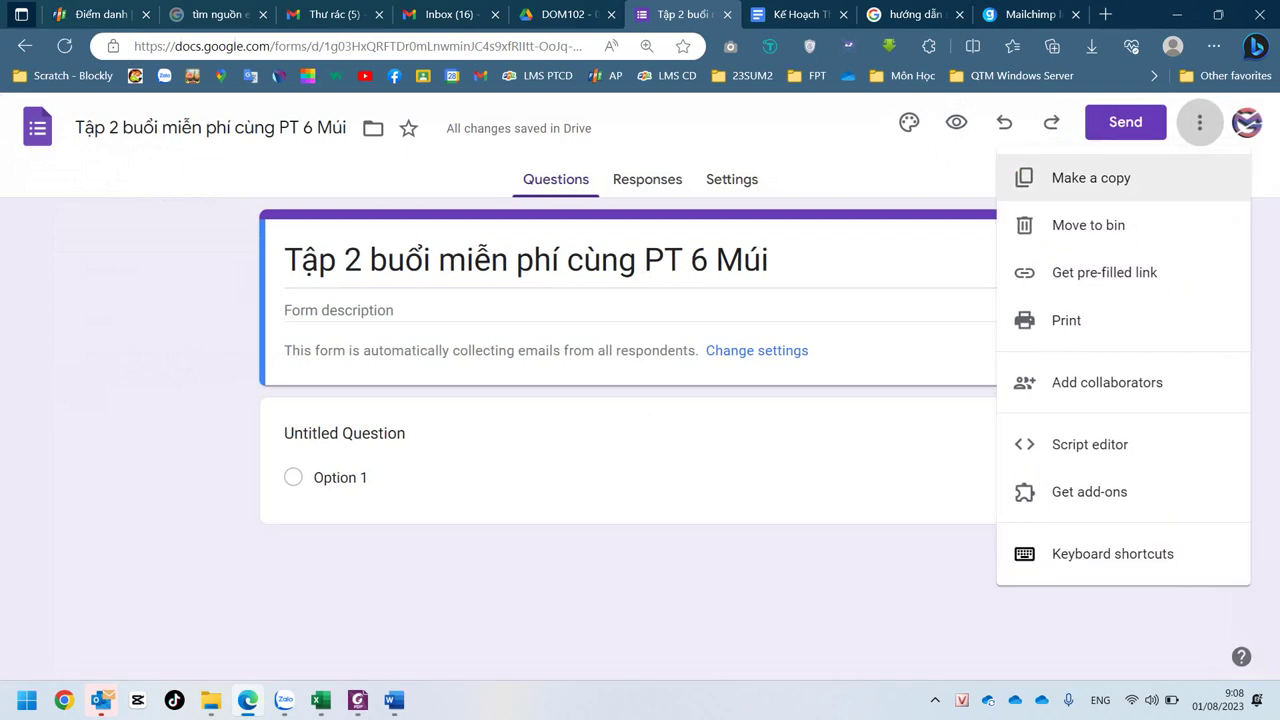
key("alt+Left")
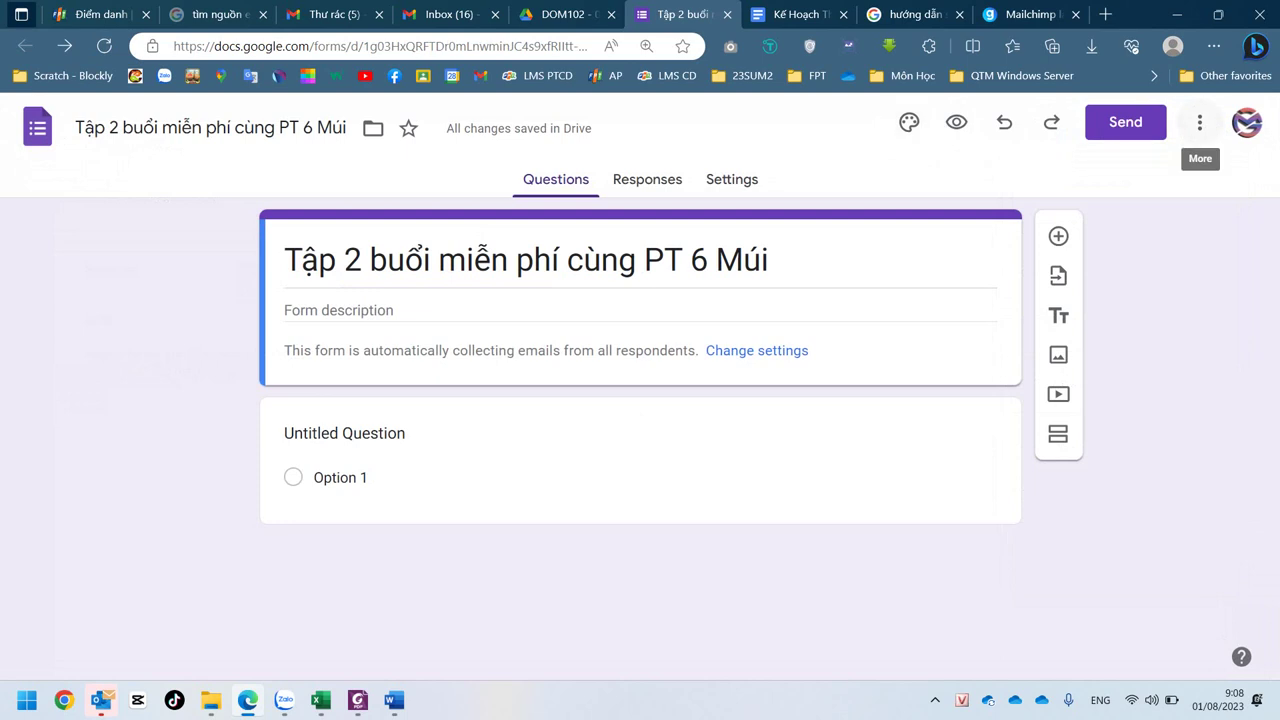
left_click(1199, 122)
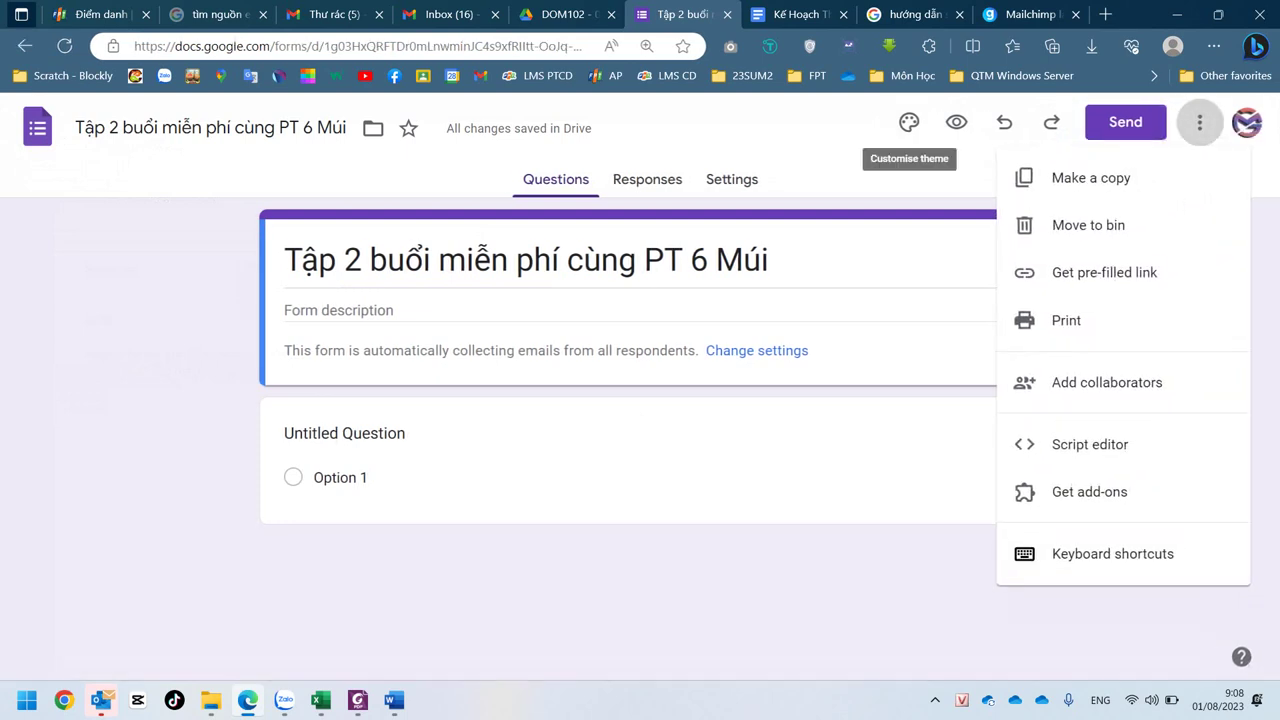
key("Escape")
left_click(732, 179)
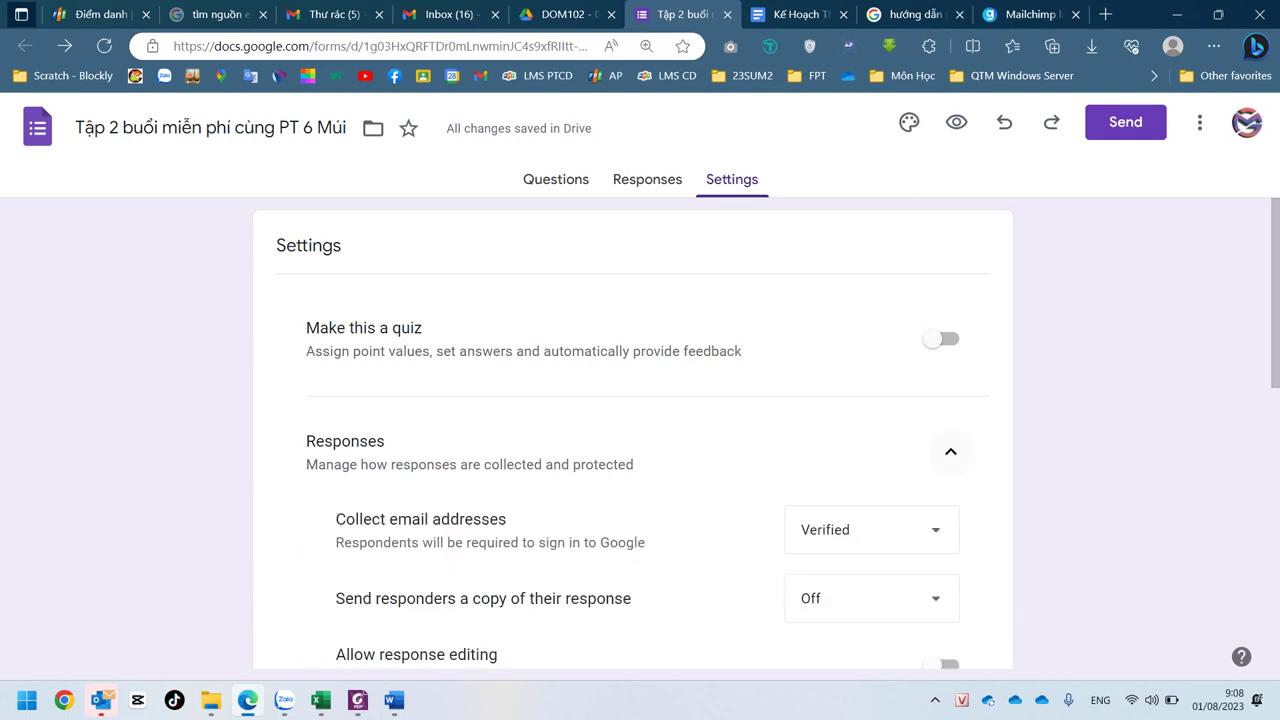
scroll(633, 430, "down", 1)
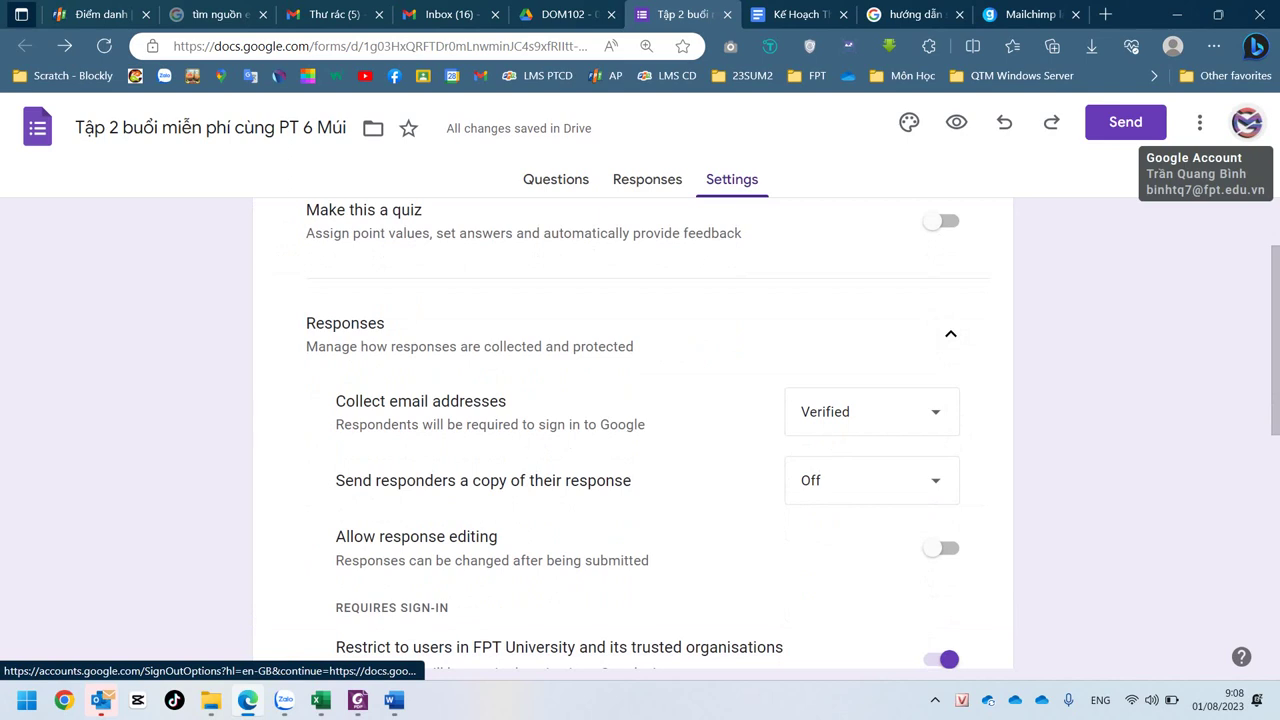
left_click_drag(336, 401, 507, 403)
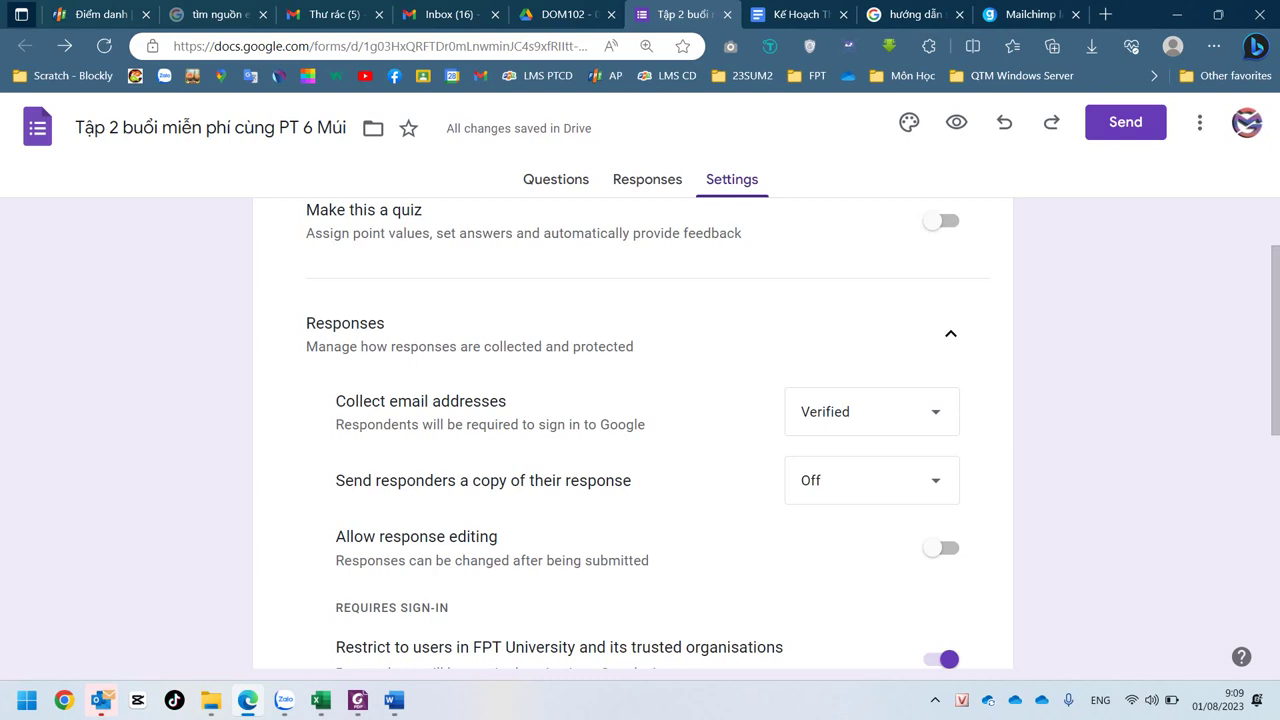
- Make the first question a bold 'Email' title, set to Short answer and Required
left_click(556, 179)
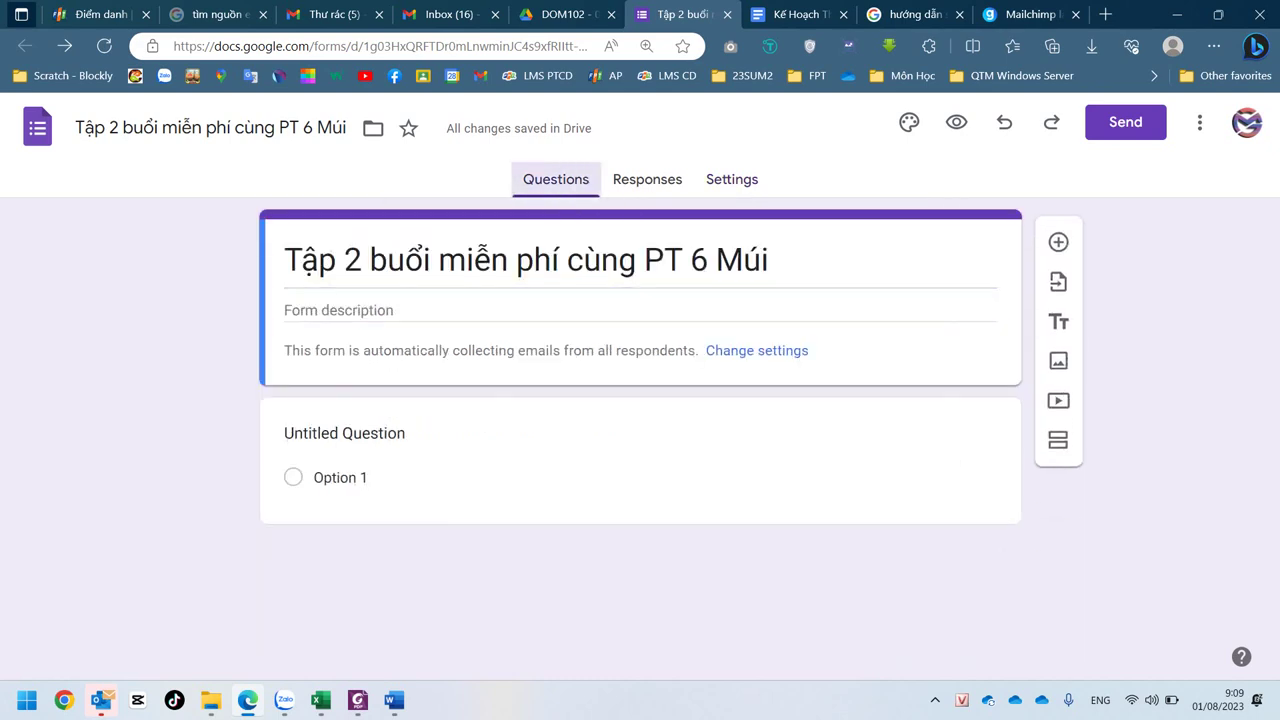
left_click(490, 477)
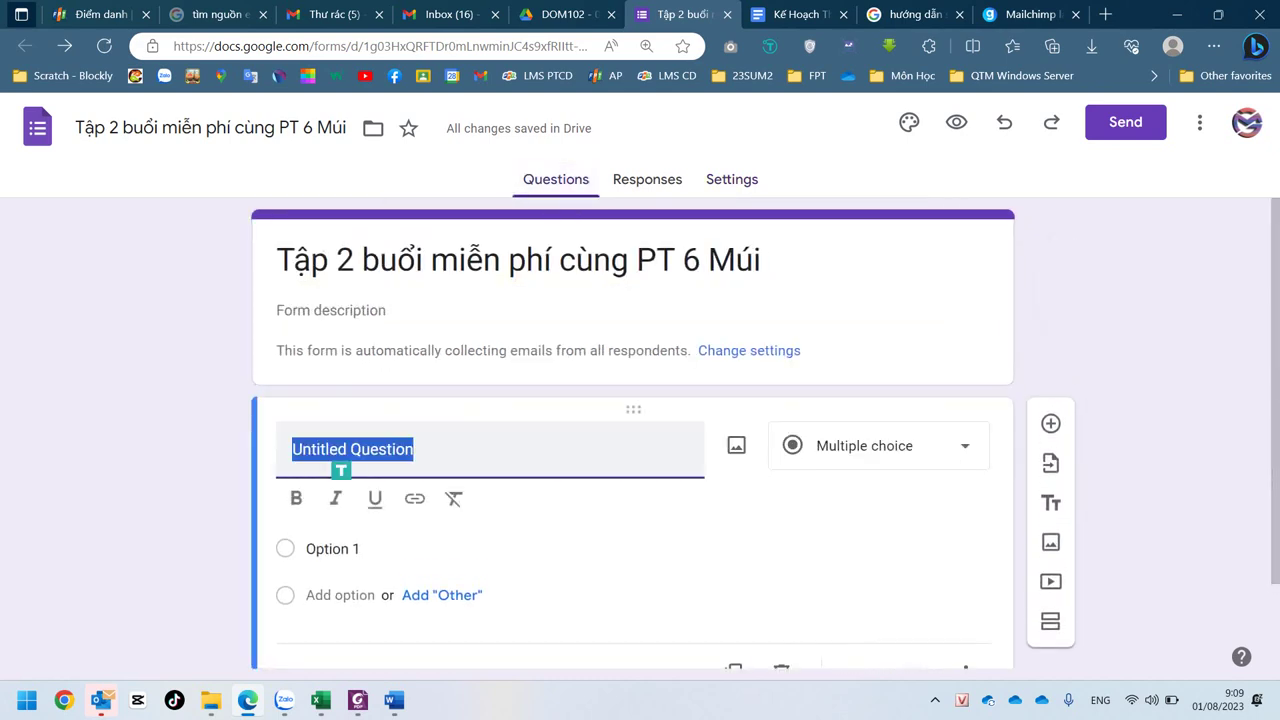
type("Em")
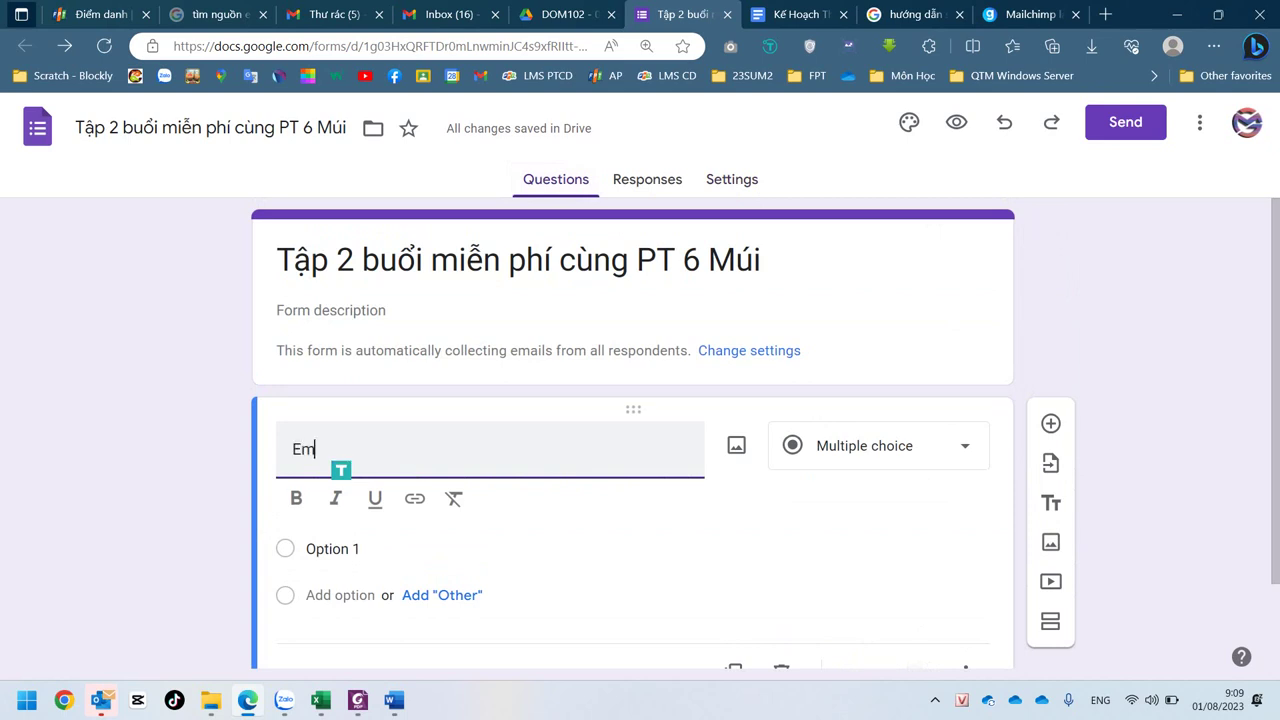
type("ail")
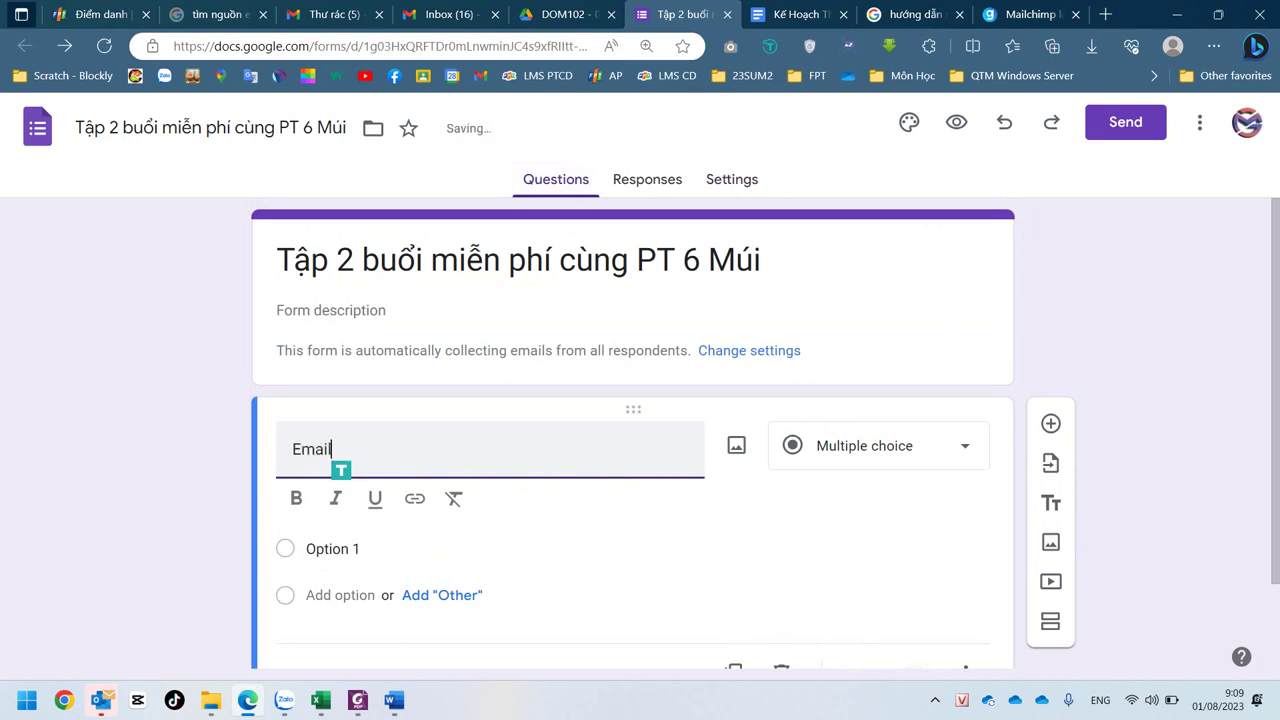
key("ctrl+b")
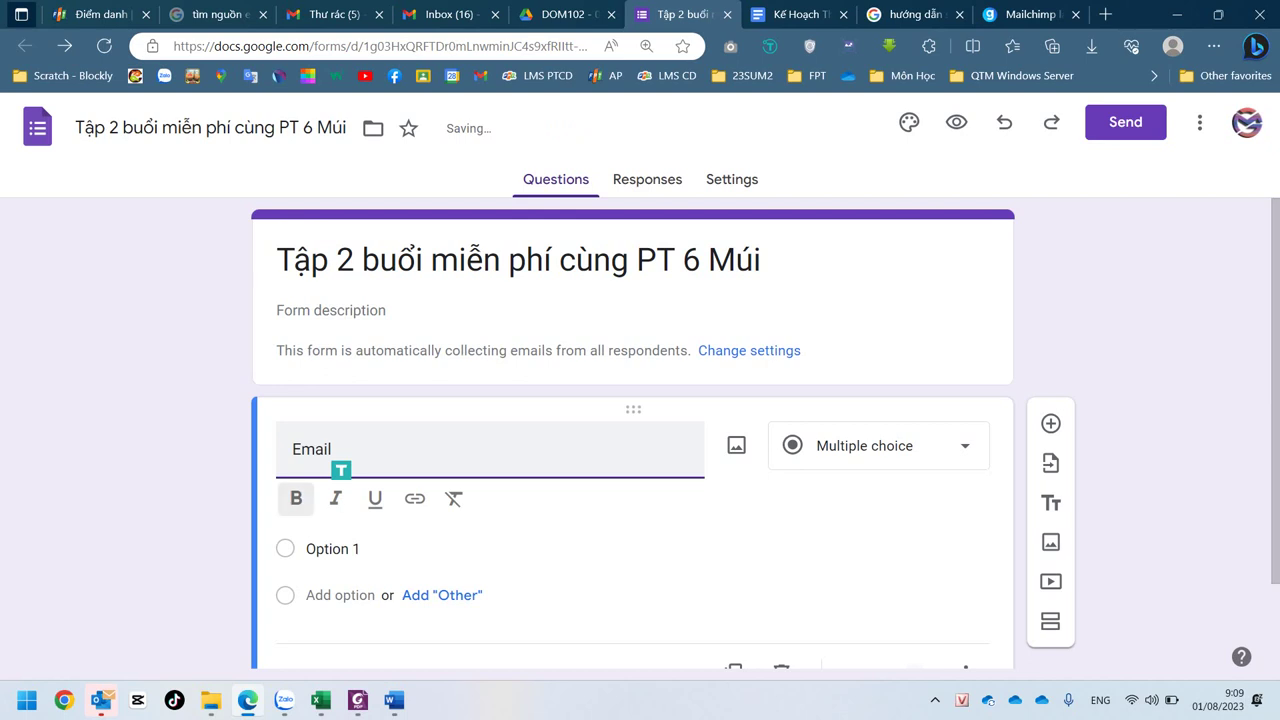
left_click(878, 445)
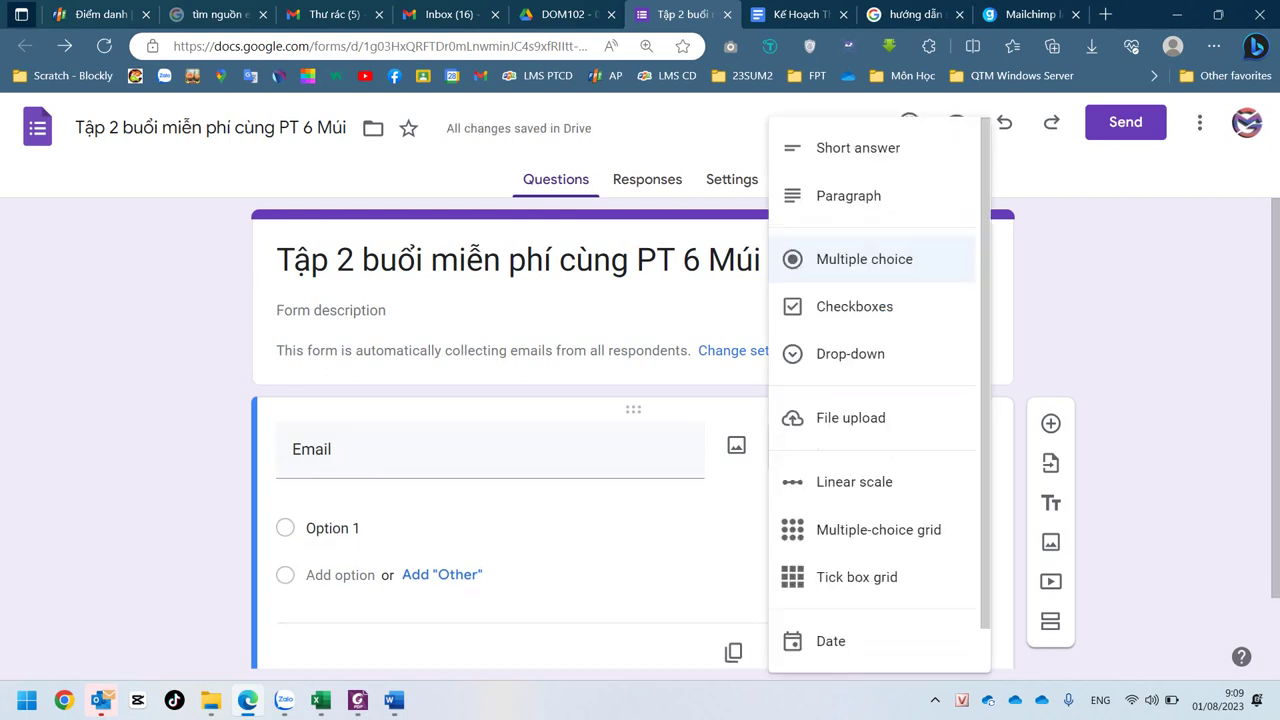
left_click(858, 147)
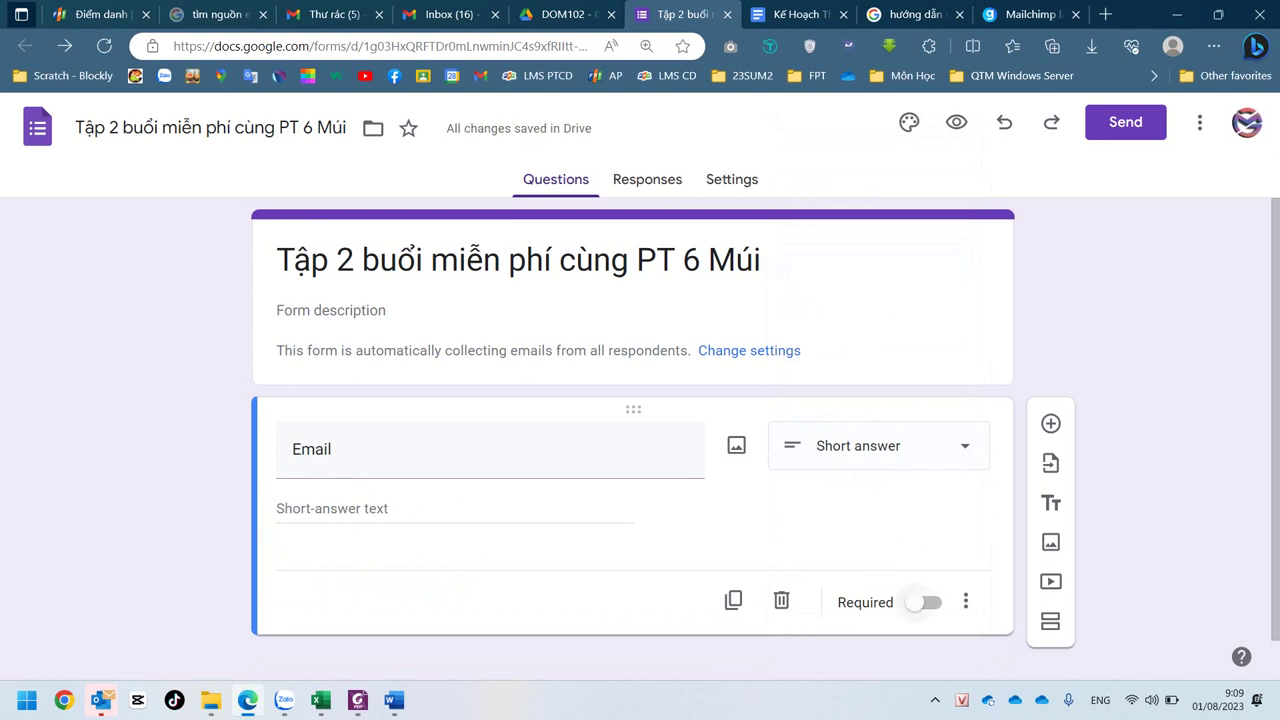
left_click(922, 602)
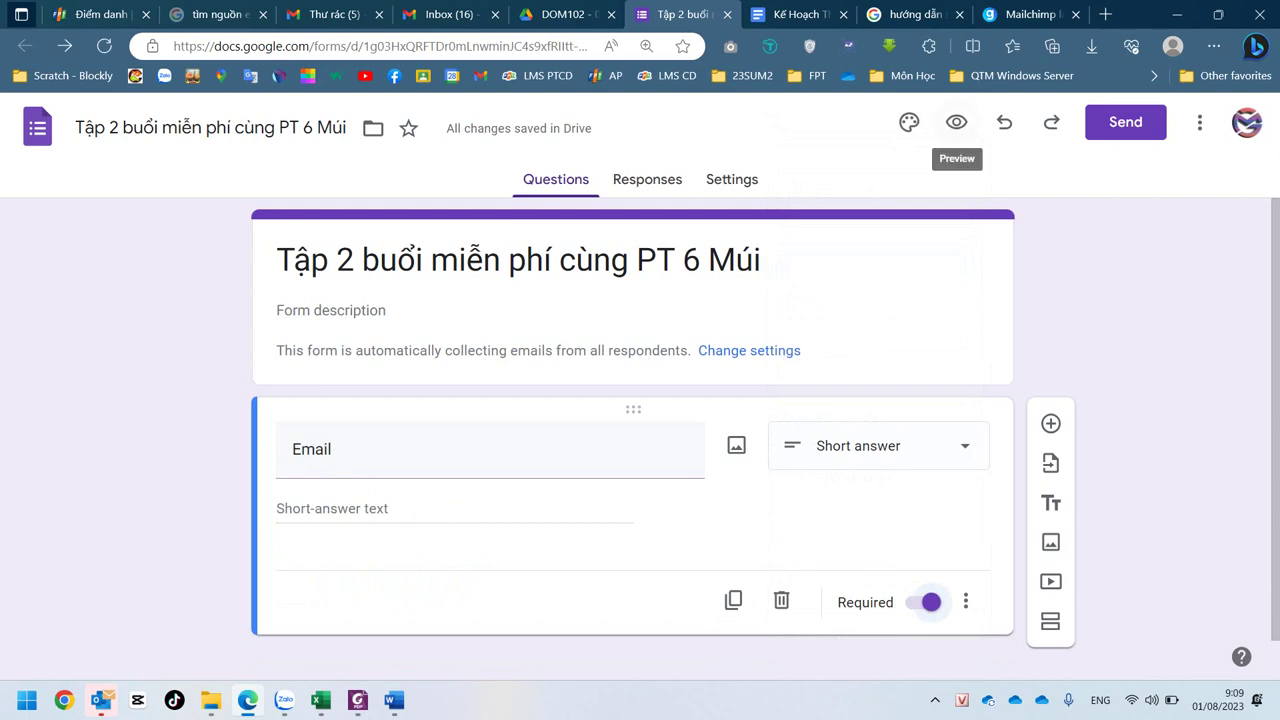
left_click(956, 122)
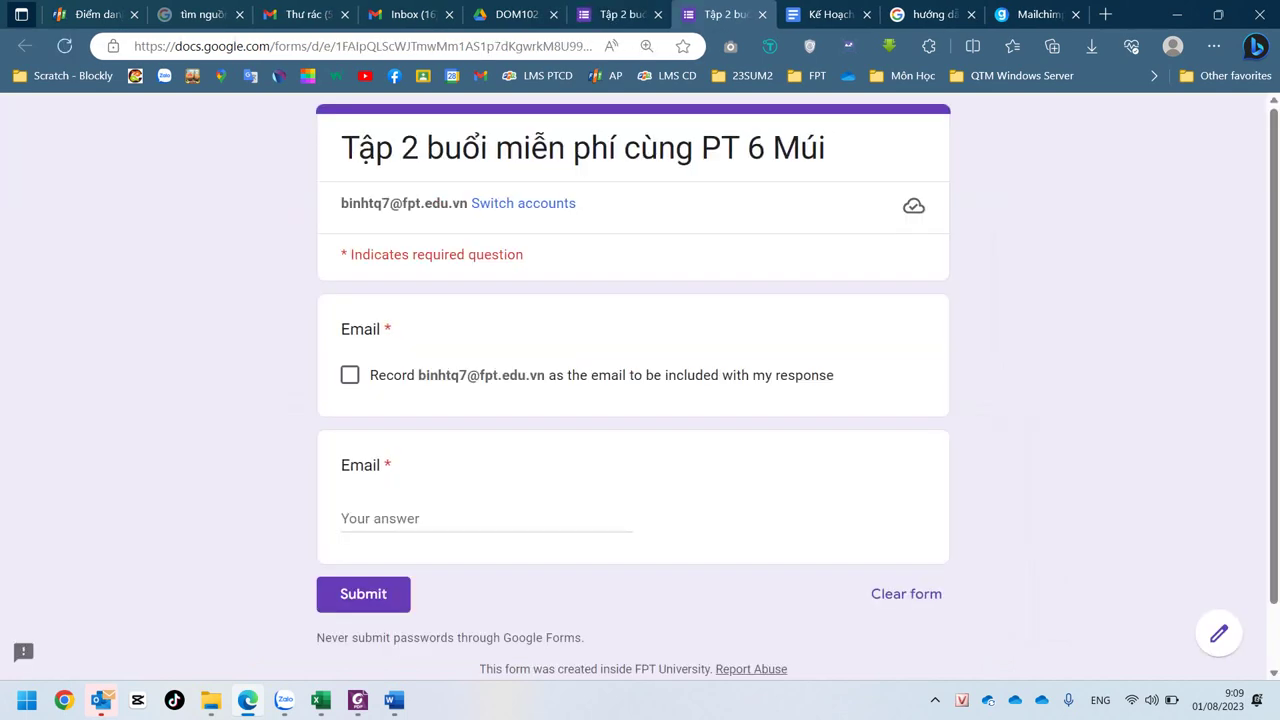
- Try the Email field in the respondent preview, then return to the editor's Settings page
left_click(487, 518)
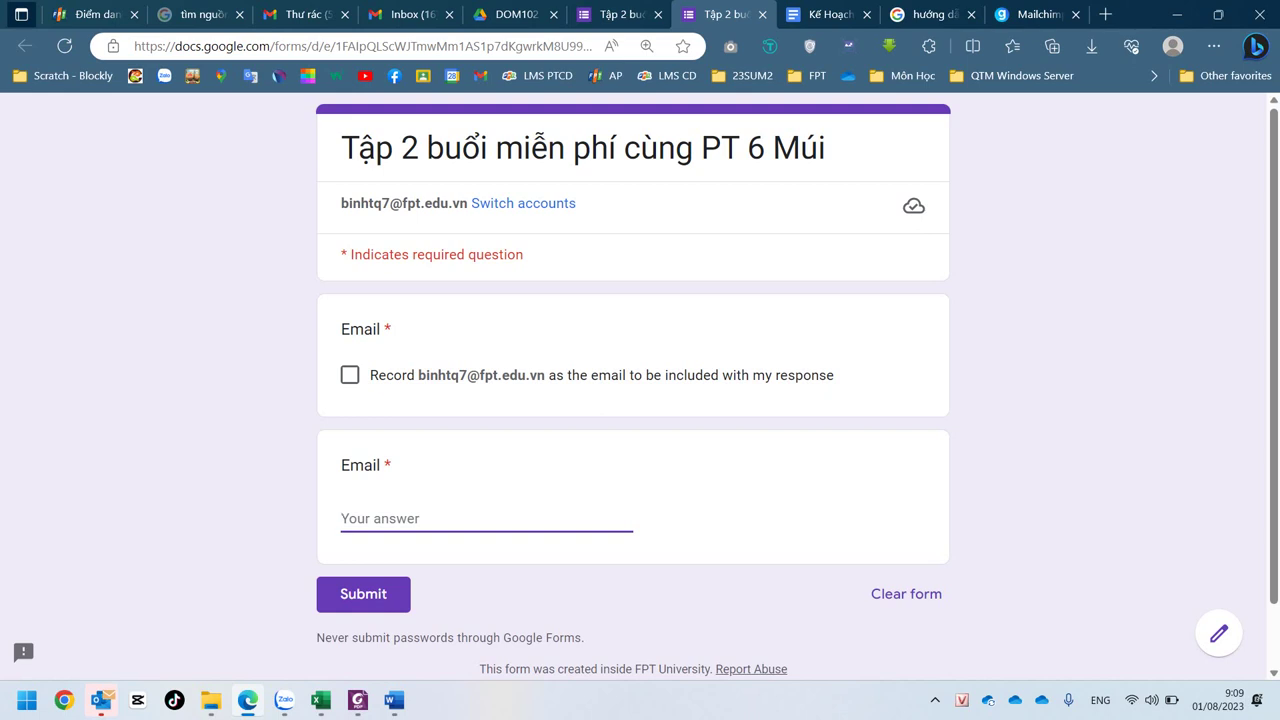
left_click_drag(702, 148, 826, 150)
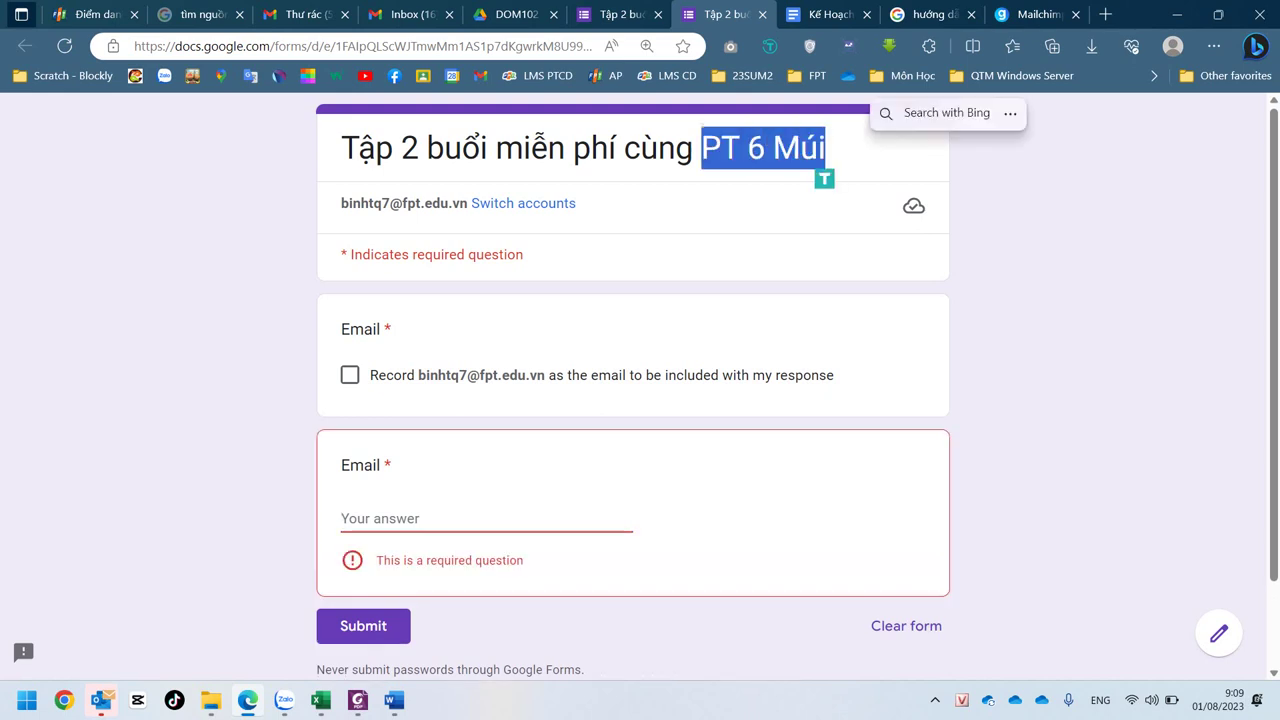
key("ctrl+c")
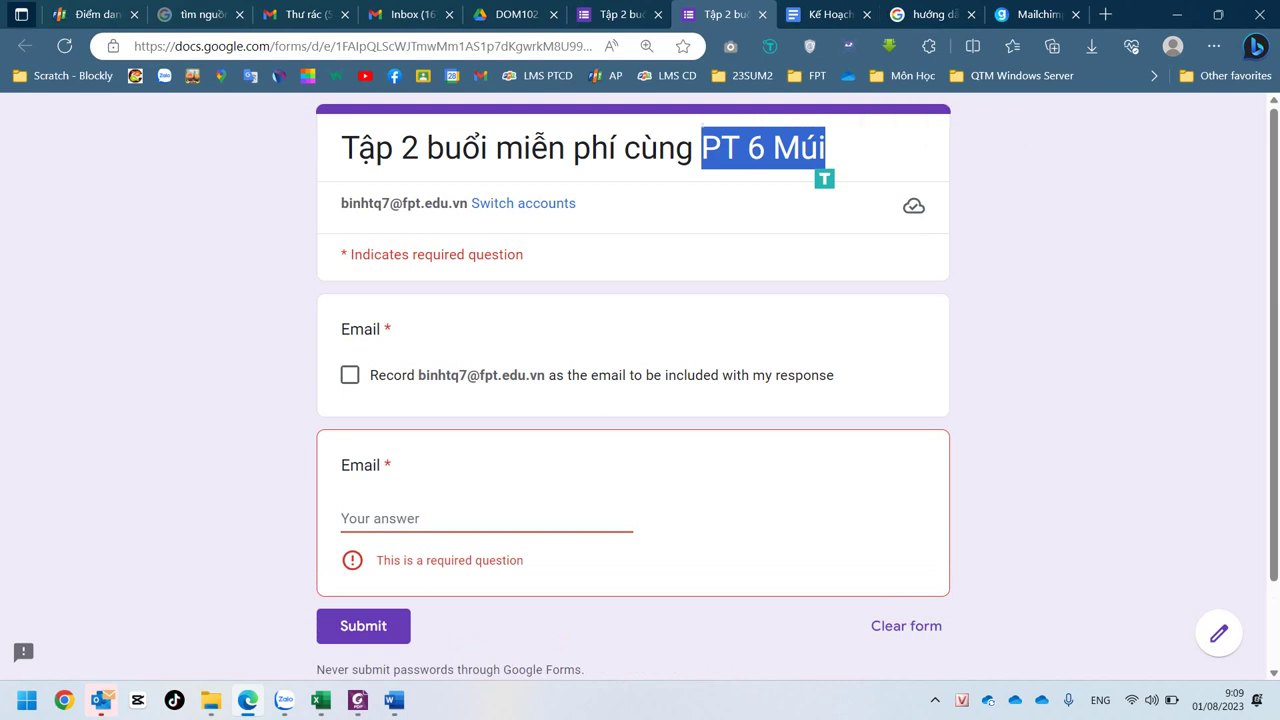
key("ctrl+shift+Tab")
left_click(732, 179)
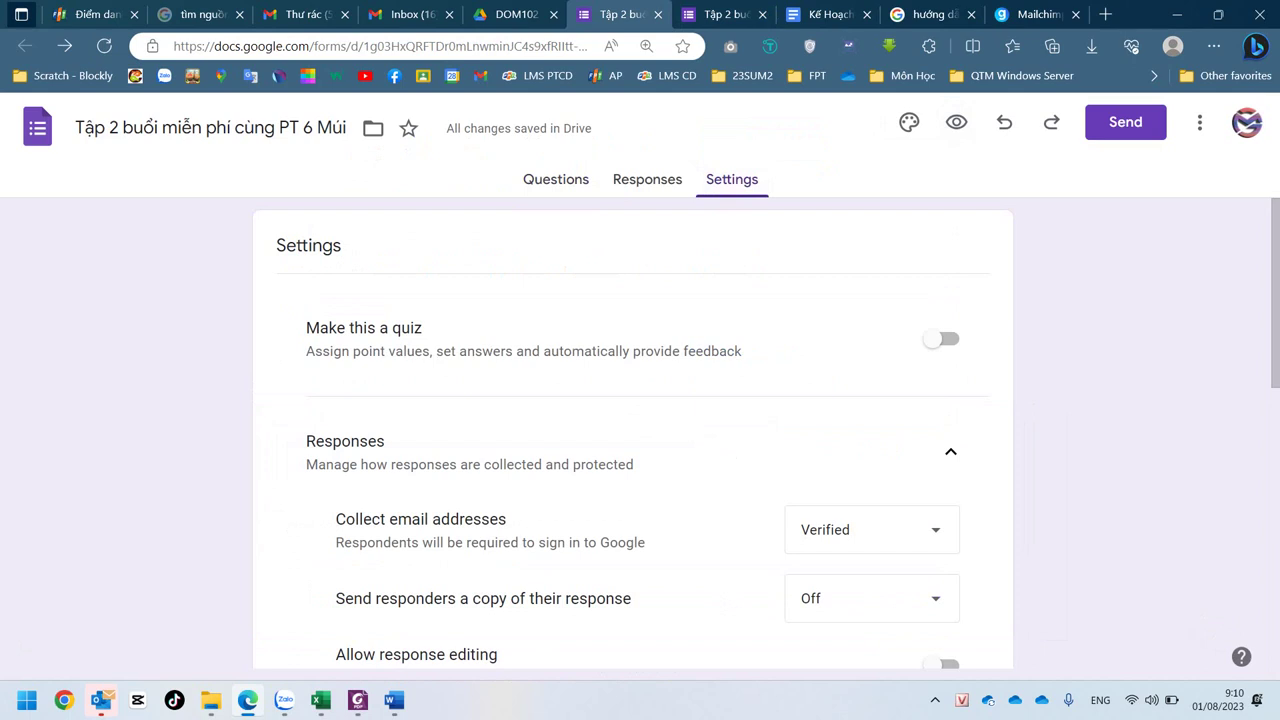
- Keep Collect email addresses set to Verified in the form's settings
left_click(871, 530)
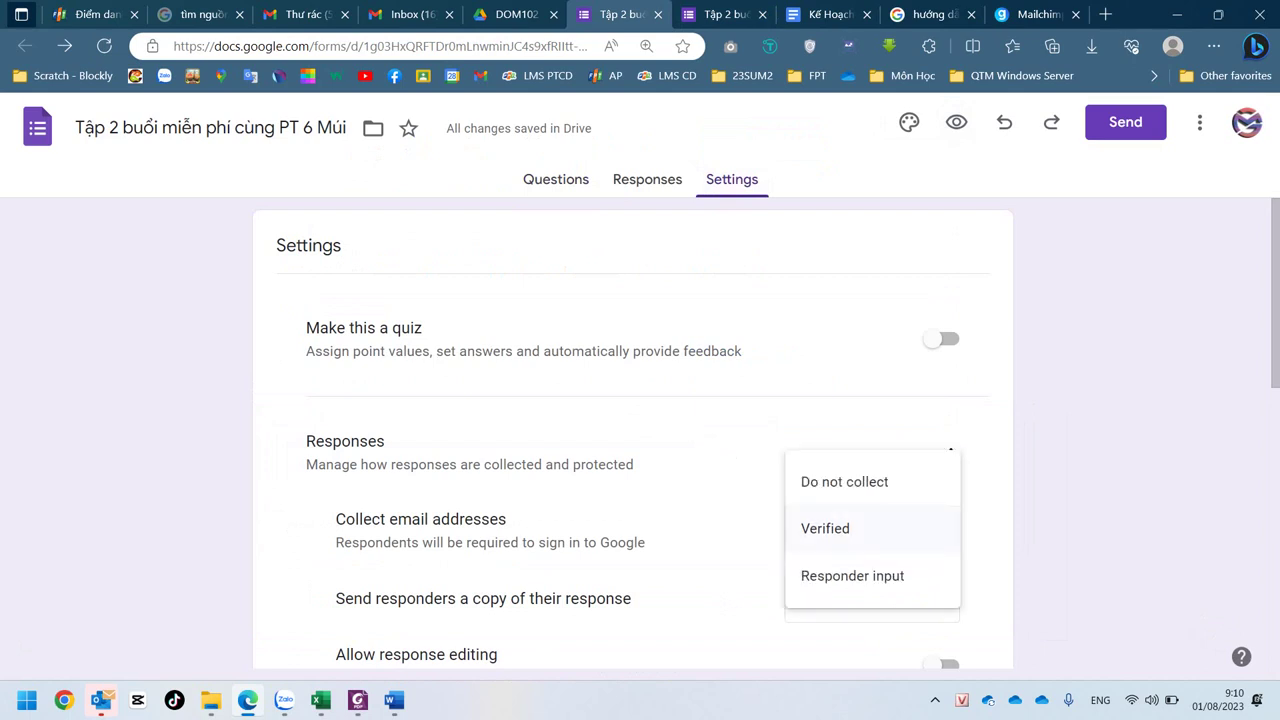
left_click(825, 528)
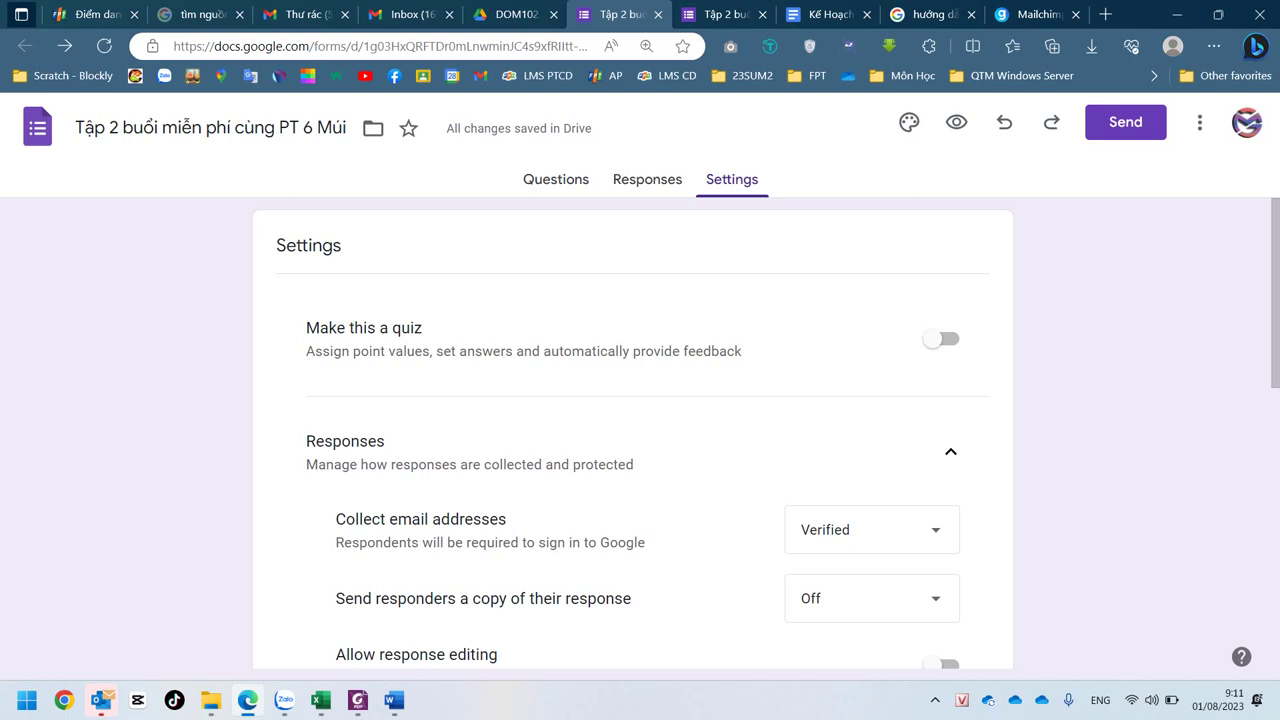
scroll(632, 433, "down", 3)
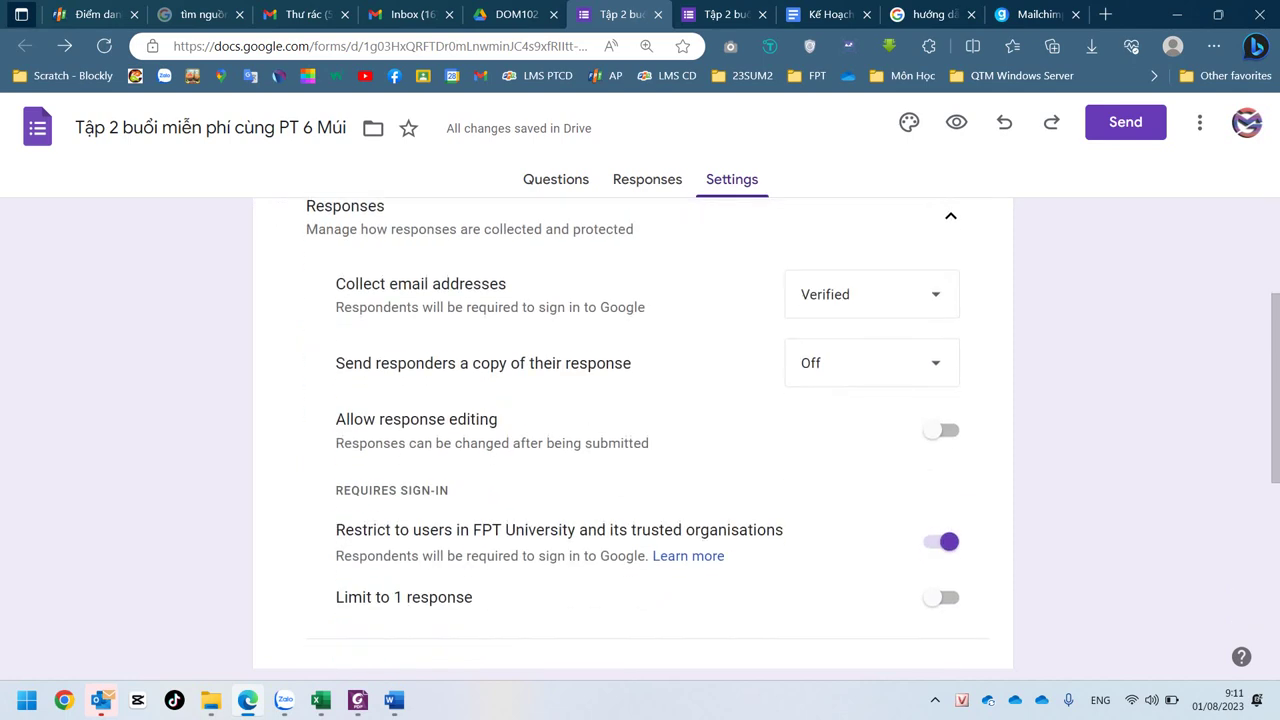
scroll(632, 433, "up", 3)
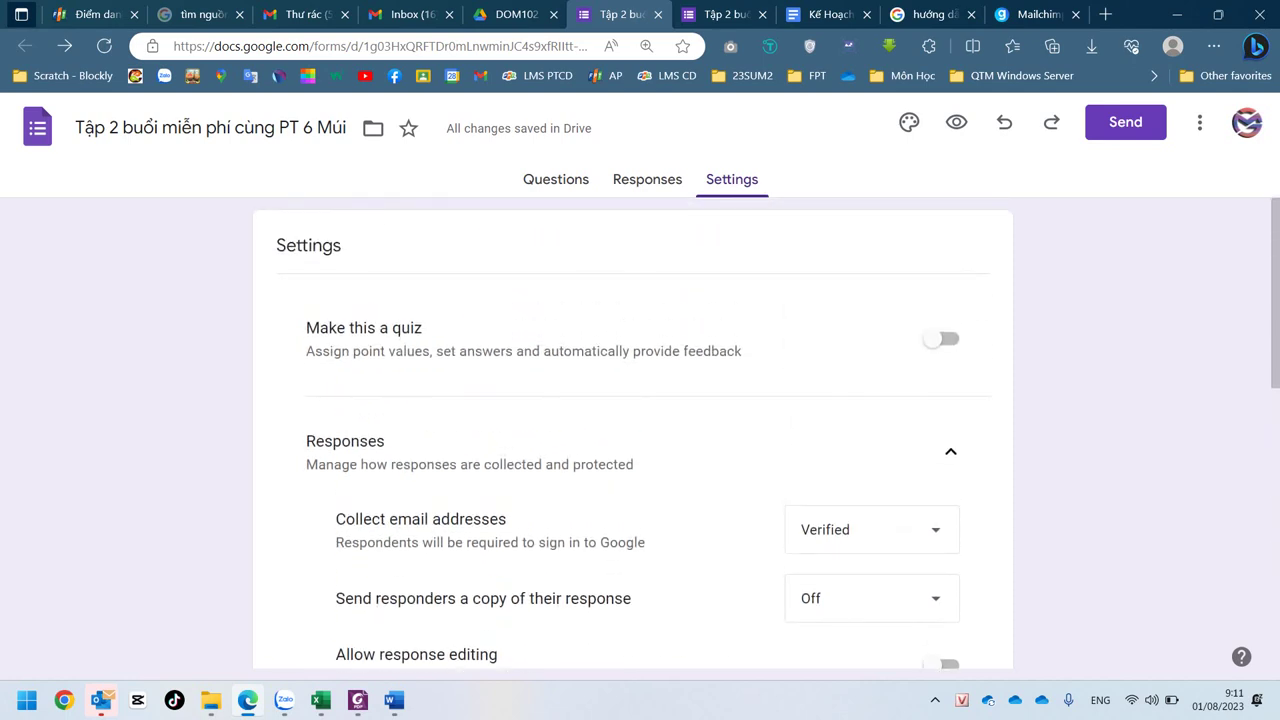
left_click(526, 180)
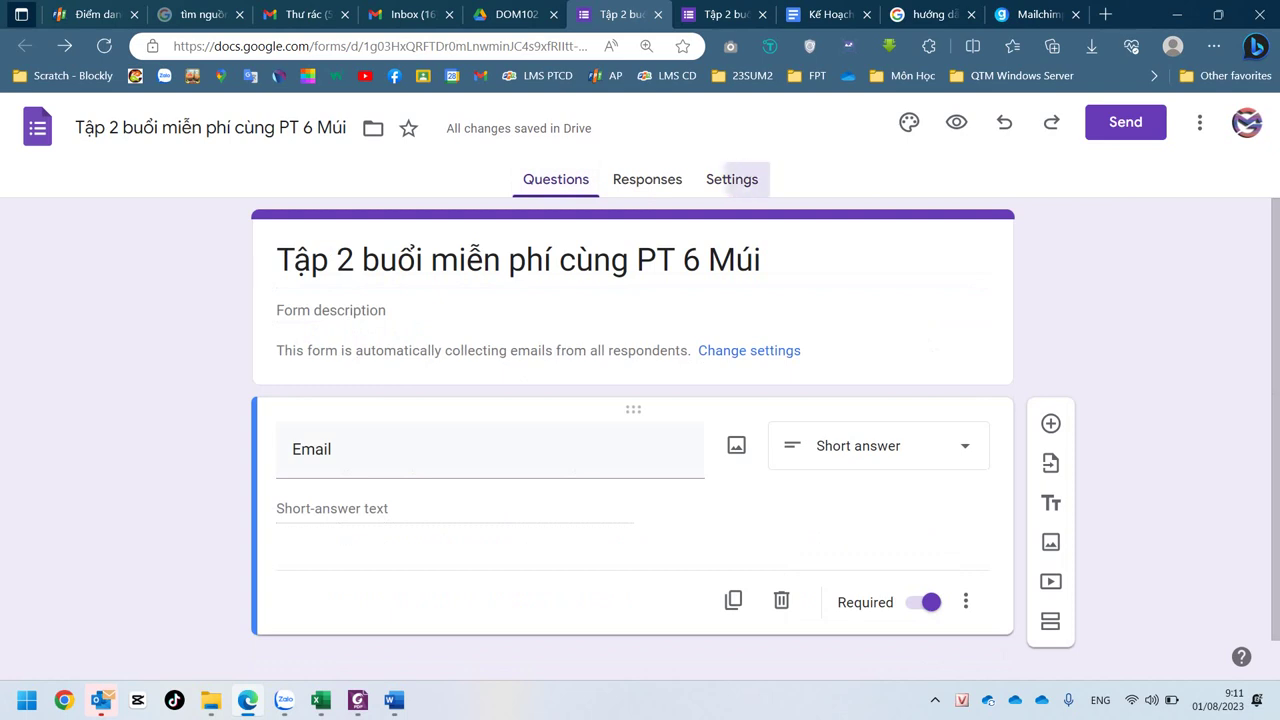
left_click(731, 179)
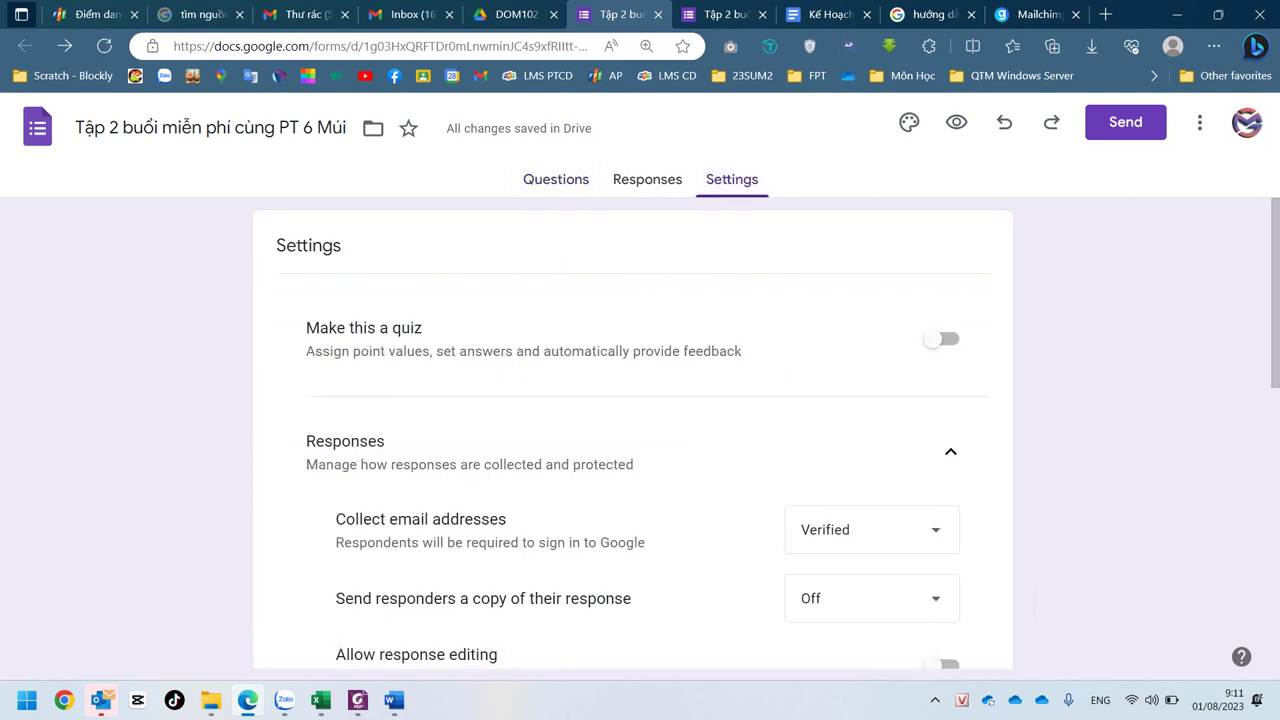
left_click(555, 179)
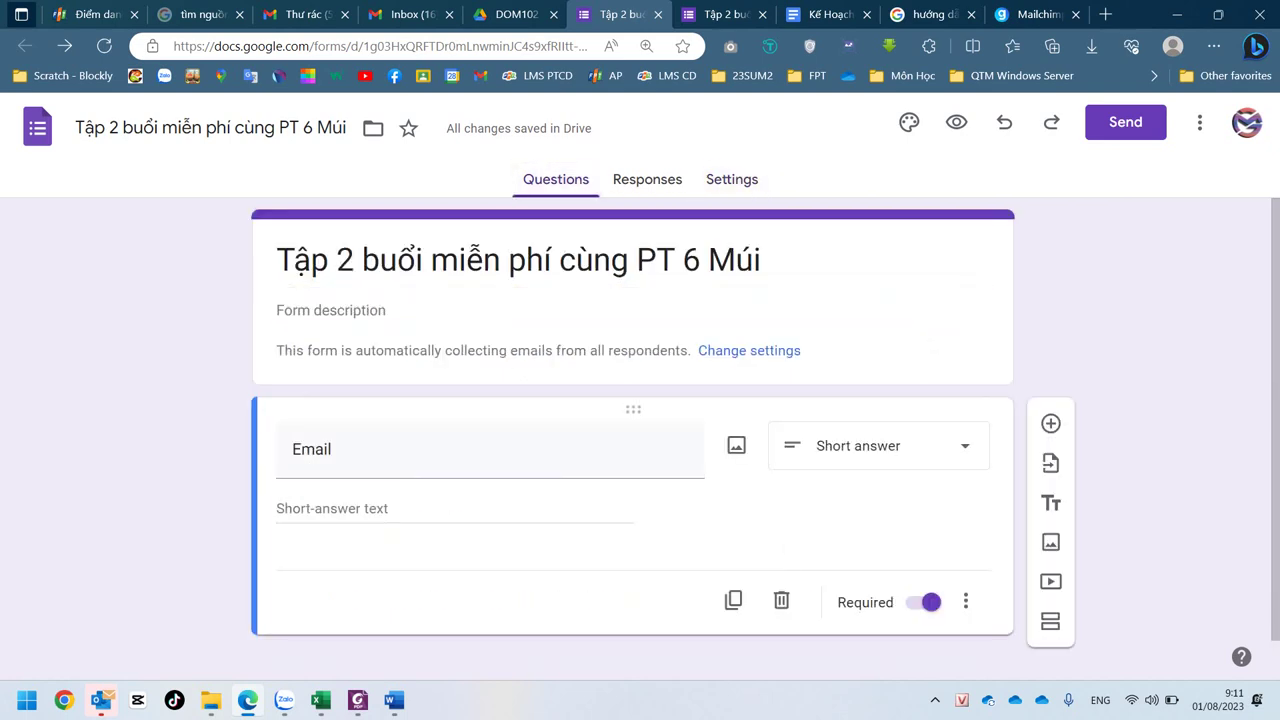
- Get a shortened form link from Send > Link, then go back to the plan document
left_click(1125, 122)
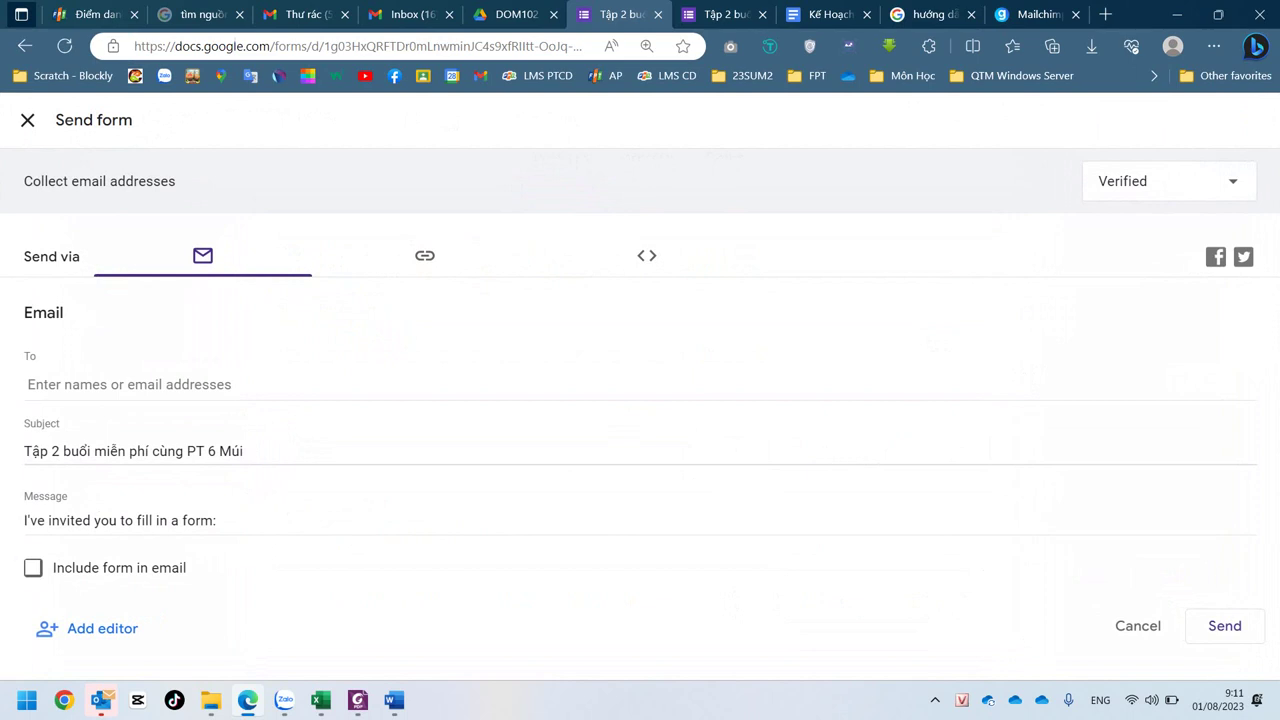
left_click(425, 256)
left_click(33, 382)
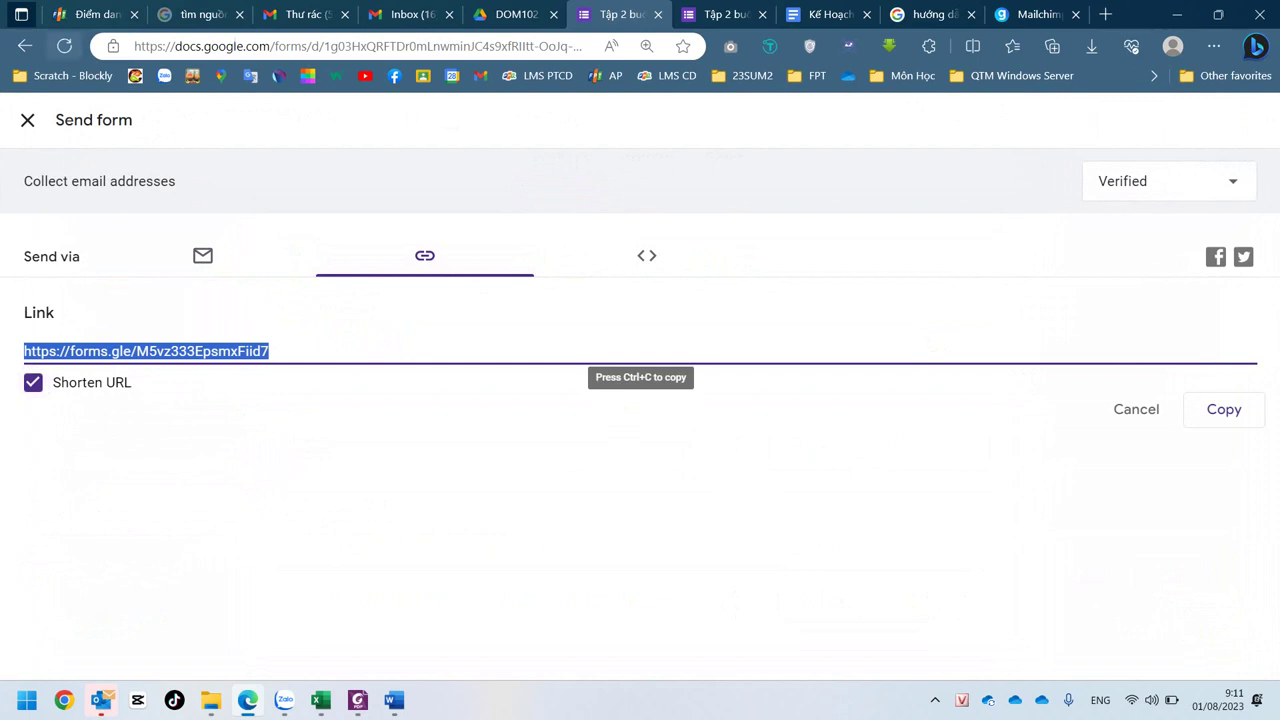
left_click(28, 120)
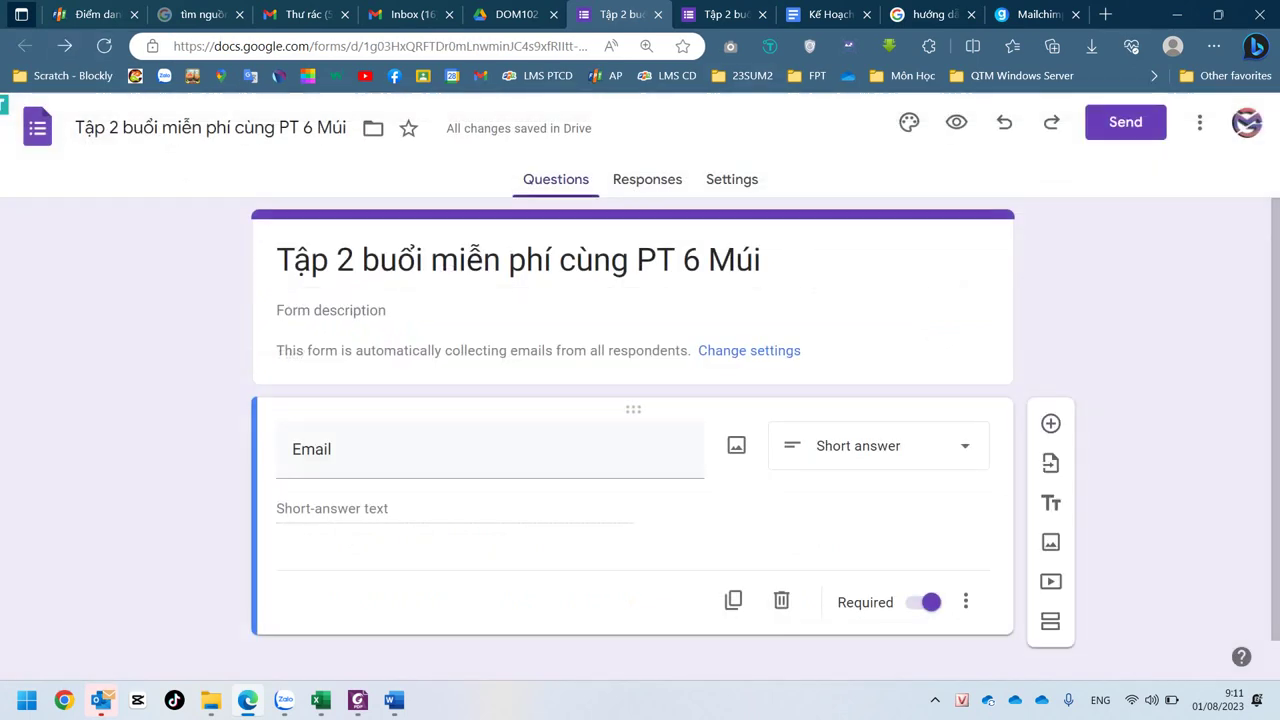
key("ctrl+Tab")
key("ctrl+Tab")
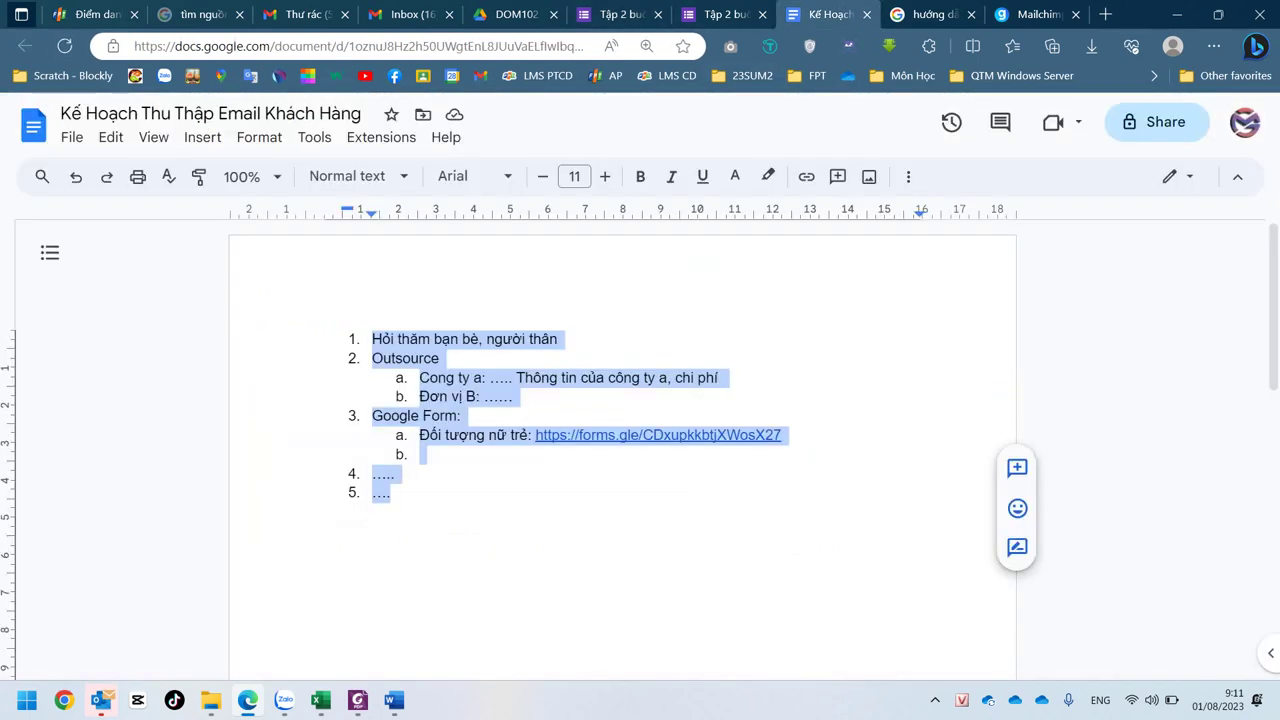
- Check the assignment PDF and Word document, then return to the plan in Google Docs
left_click(470, 435)
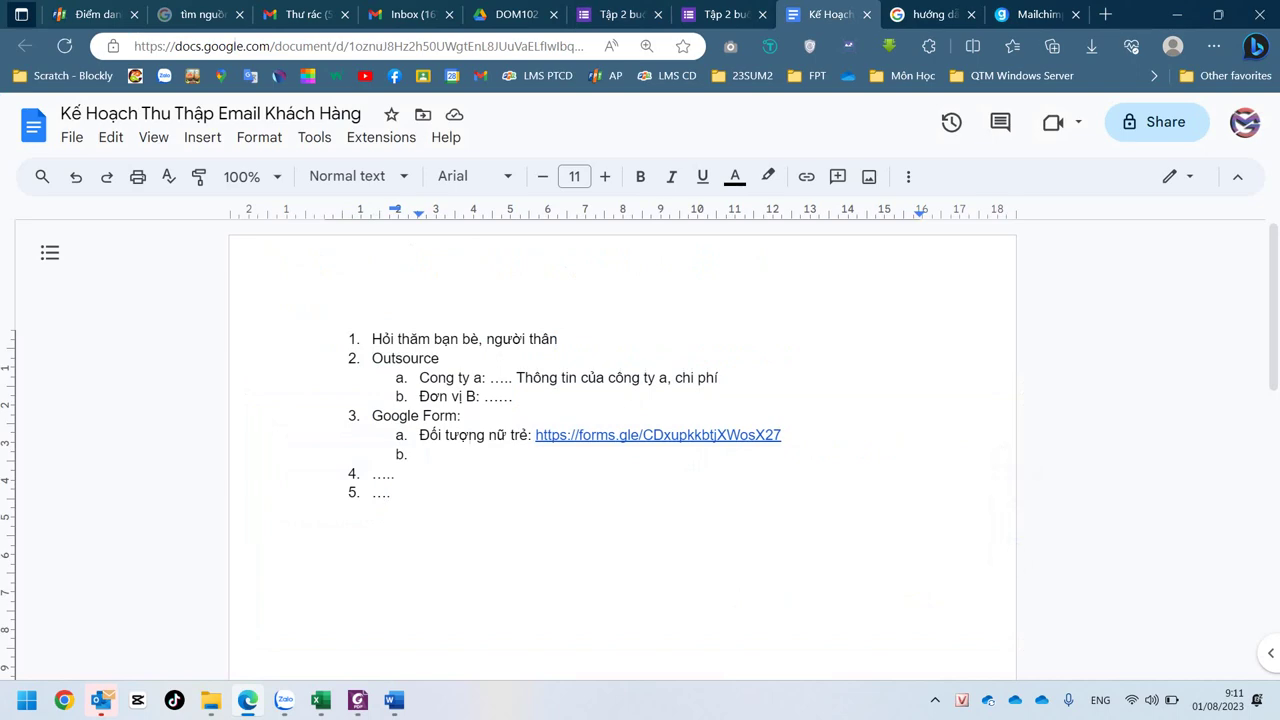
key("alt+Tab")
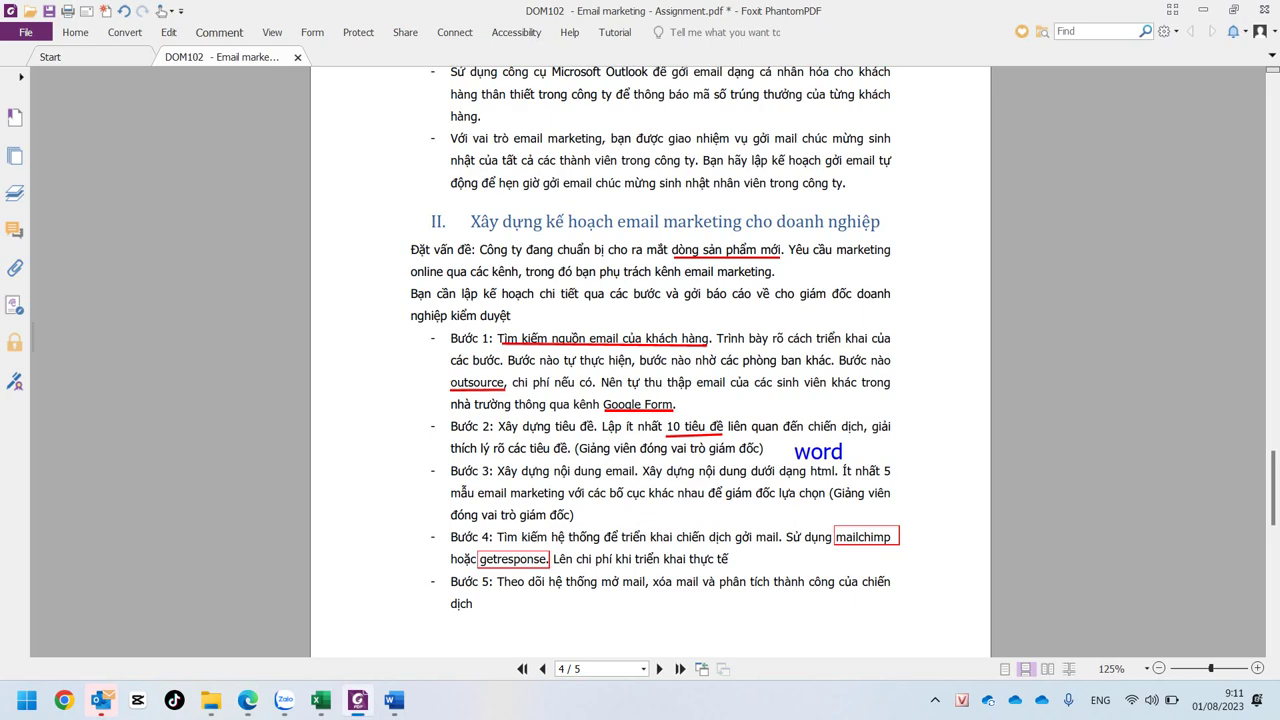
mouse_move(394, 700)
left_click(377, 560)
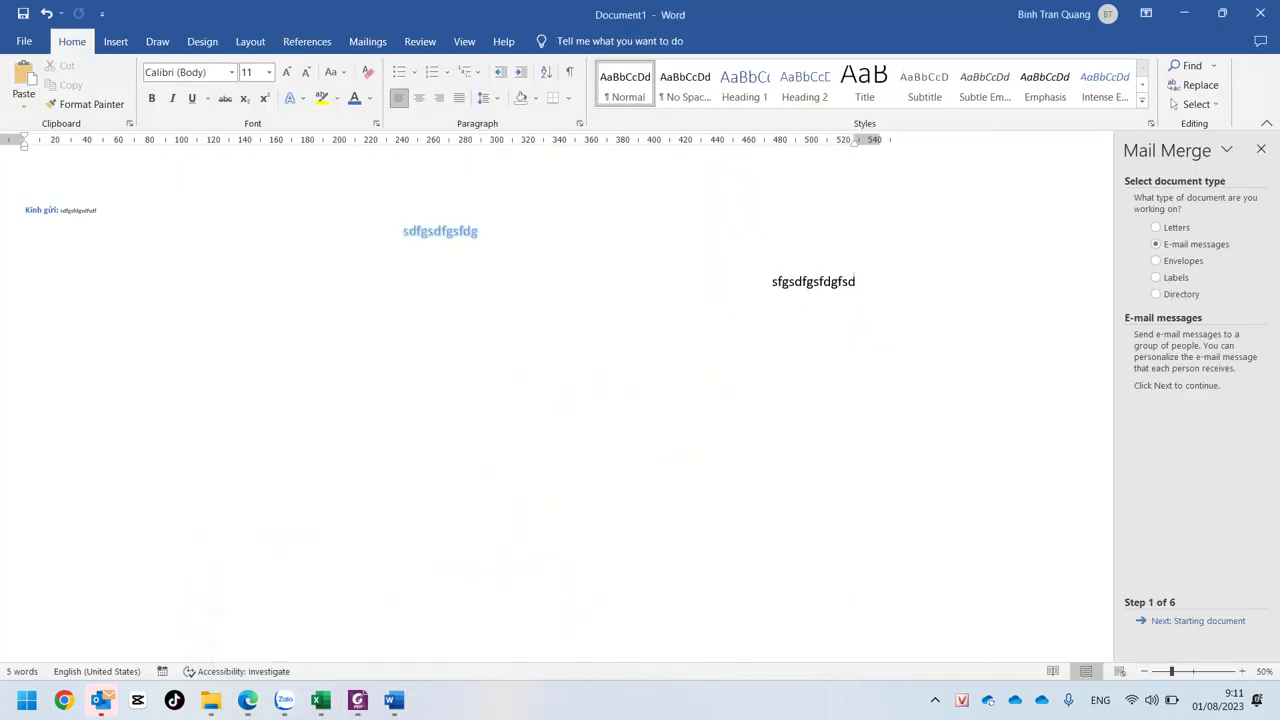
left_click(247, 700)
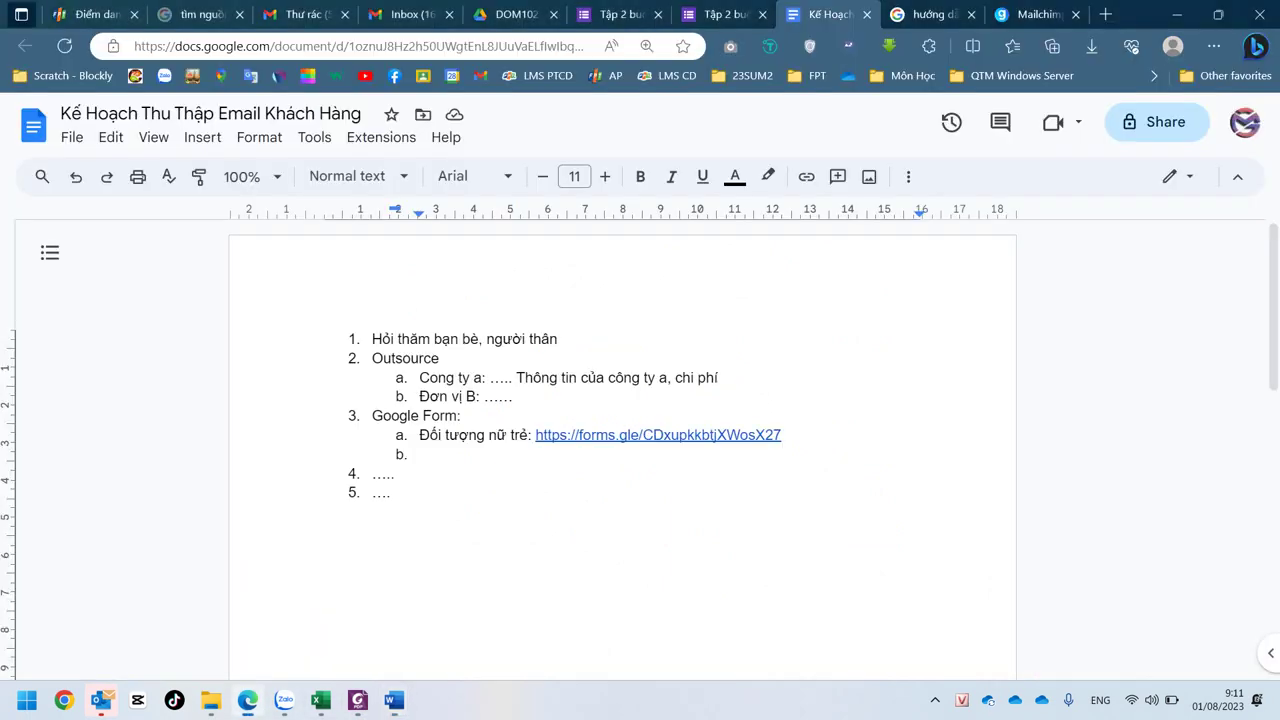
- Insert an unnumbered line above the first list item and type 'I.'
left_click(353, 415)
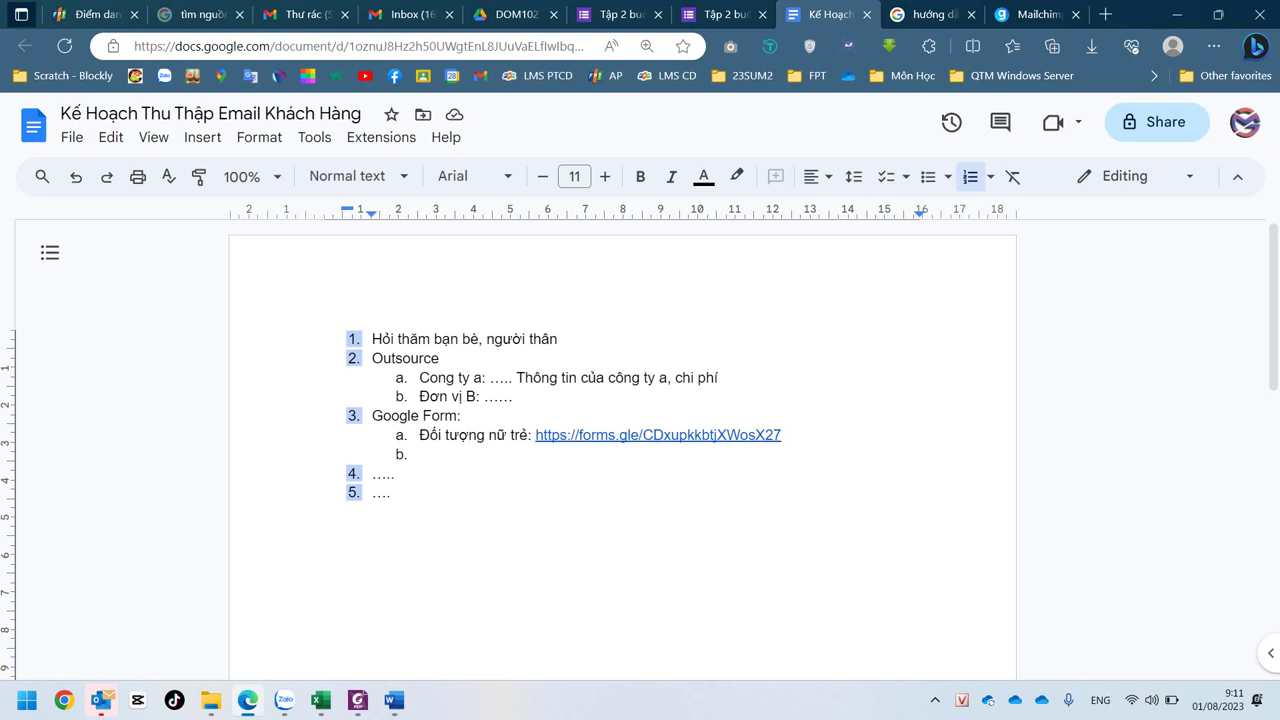
left_click(372, 339)
key("Return")
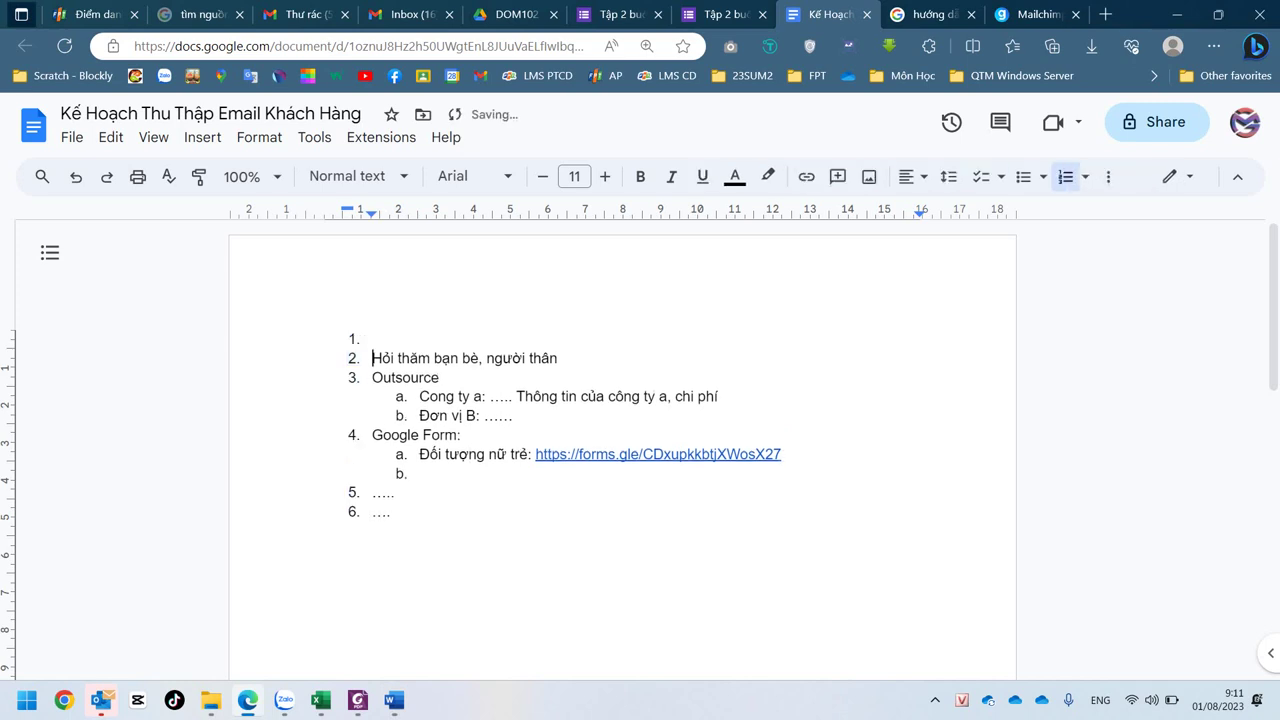
left_click(372, 339)
key("BackSpace")
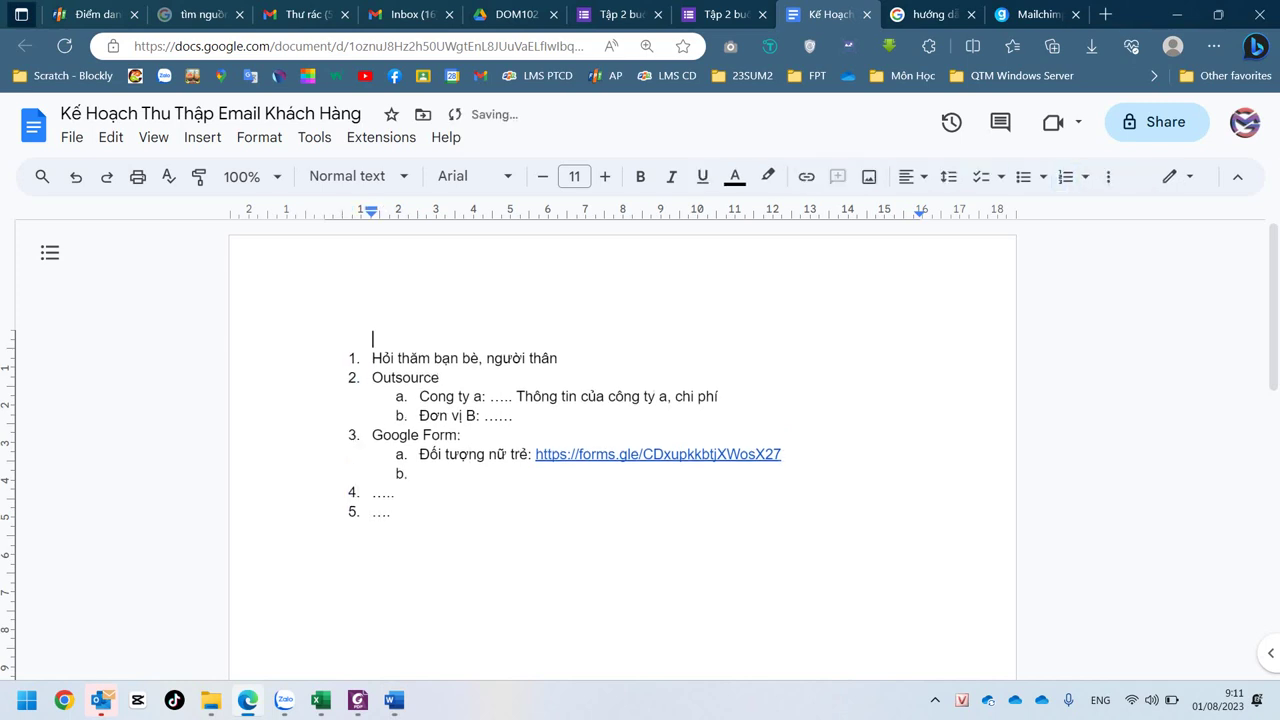
type("I.")
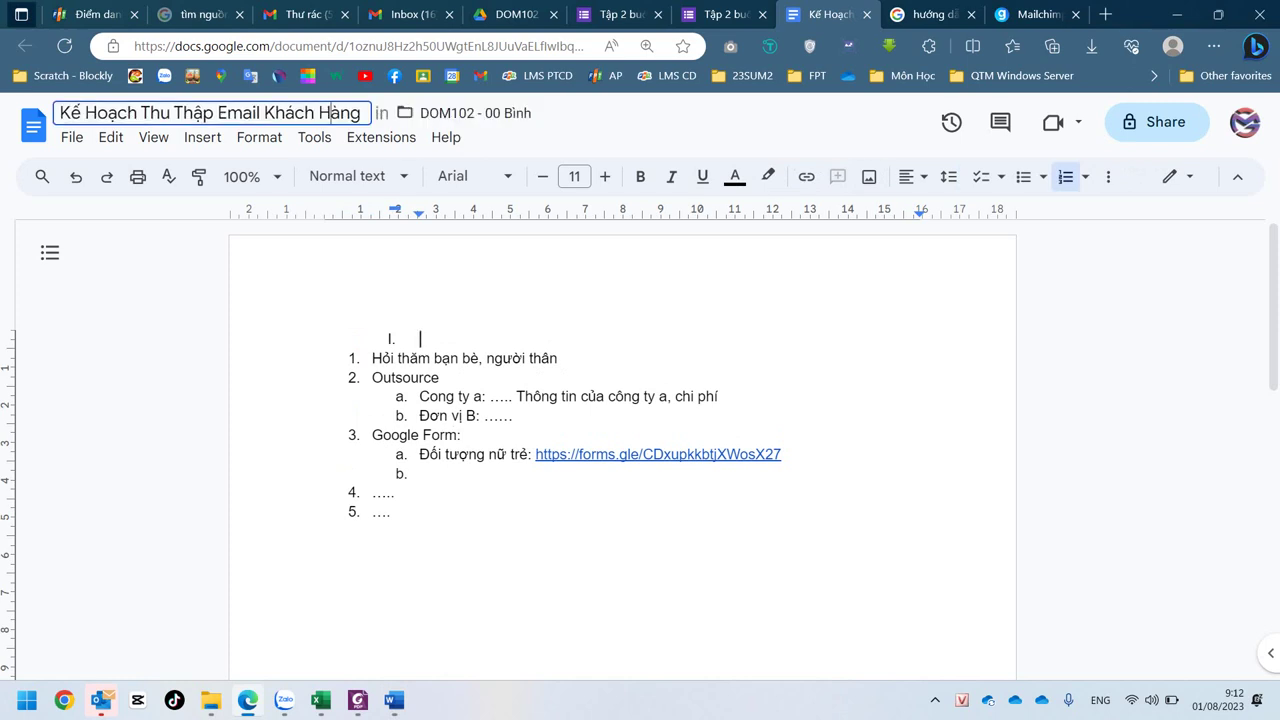
- Replace 'Thu Thập' with 'Marketing' in the title, giving 'Kế Hoạch Email Marketing Khách Hàng'
left_click_drag(137, 112, 214, 113)
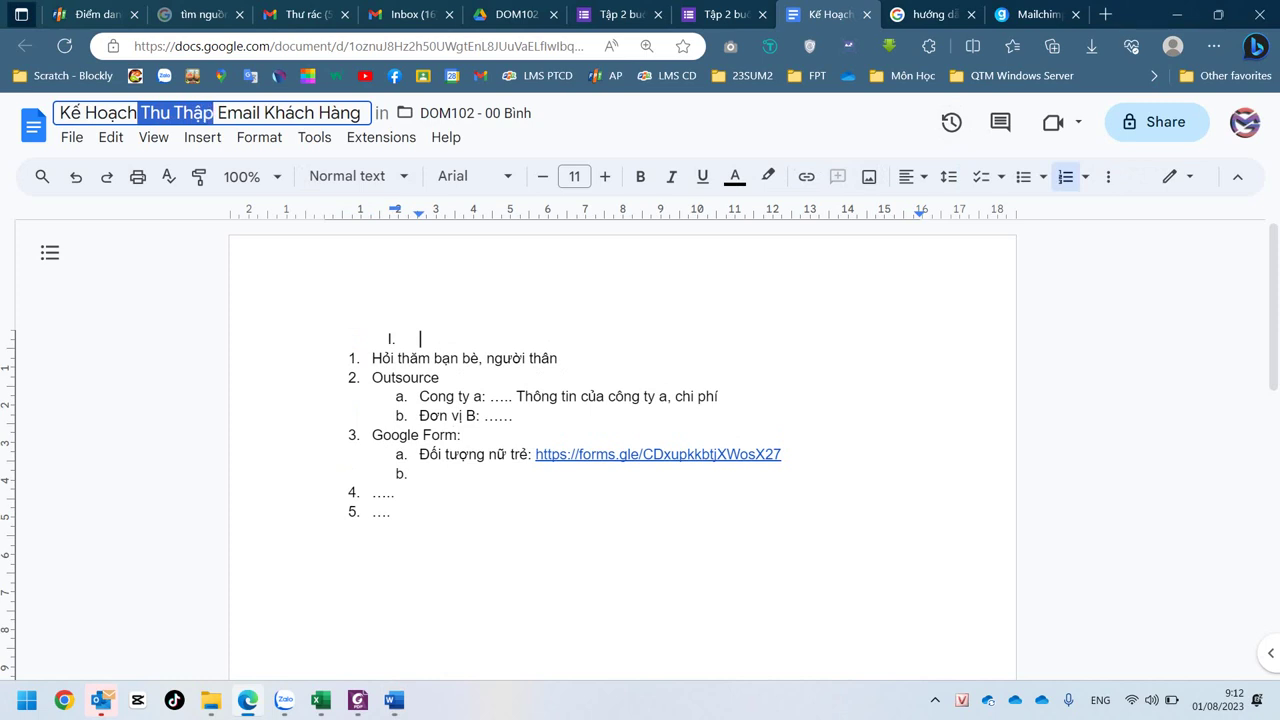
key("BackSpace")
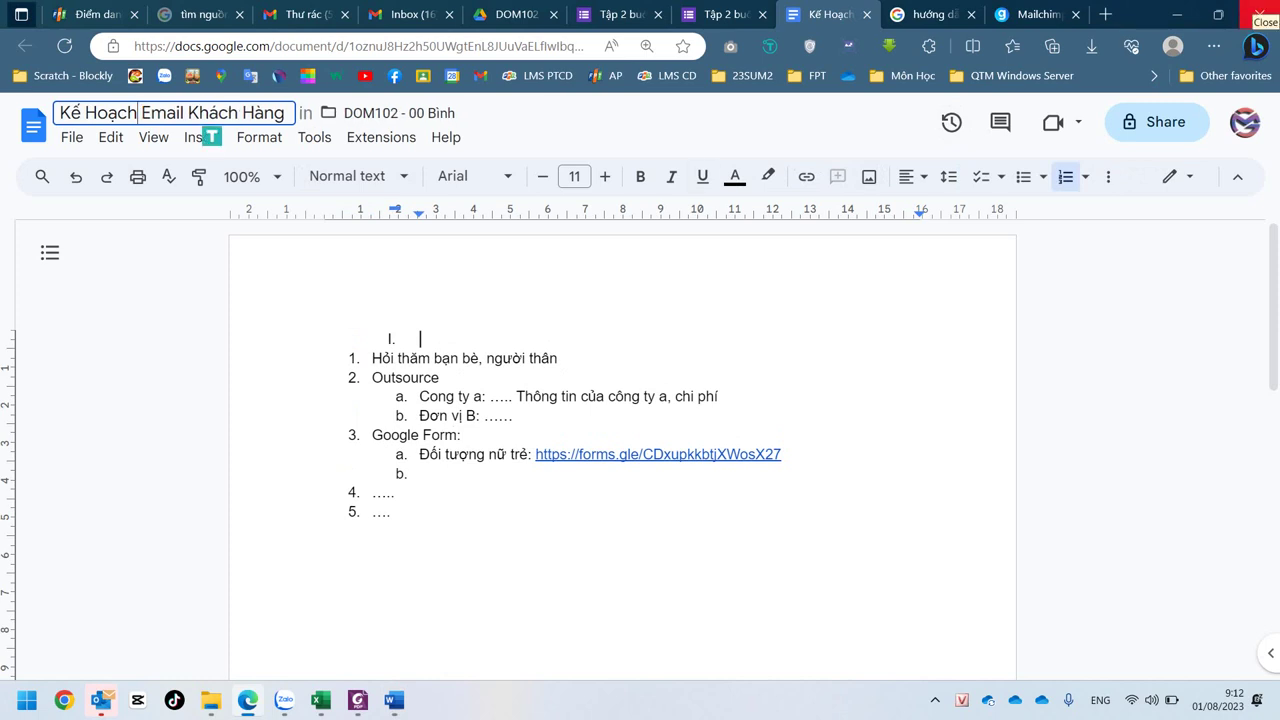
type("Mark")
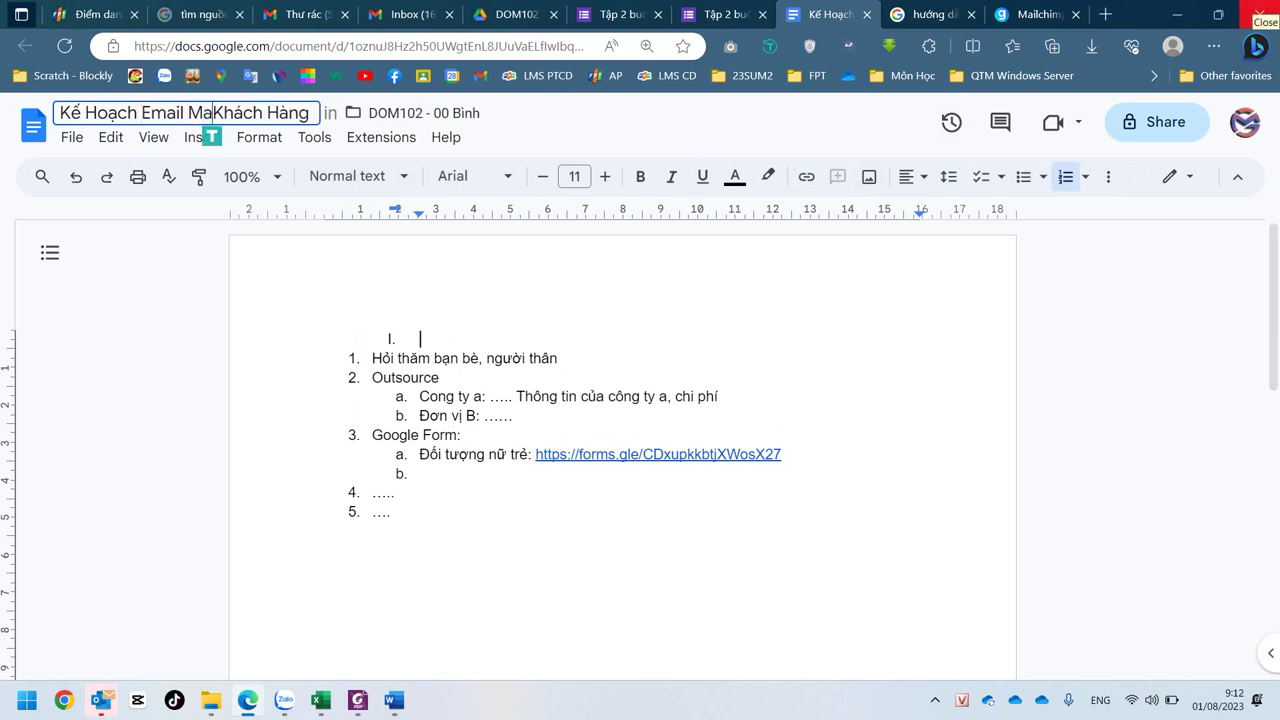
type("eting")
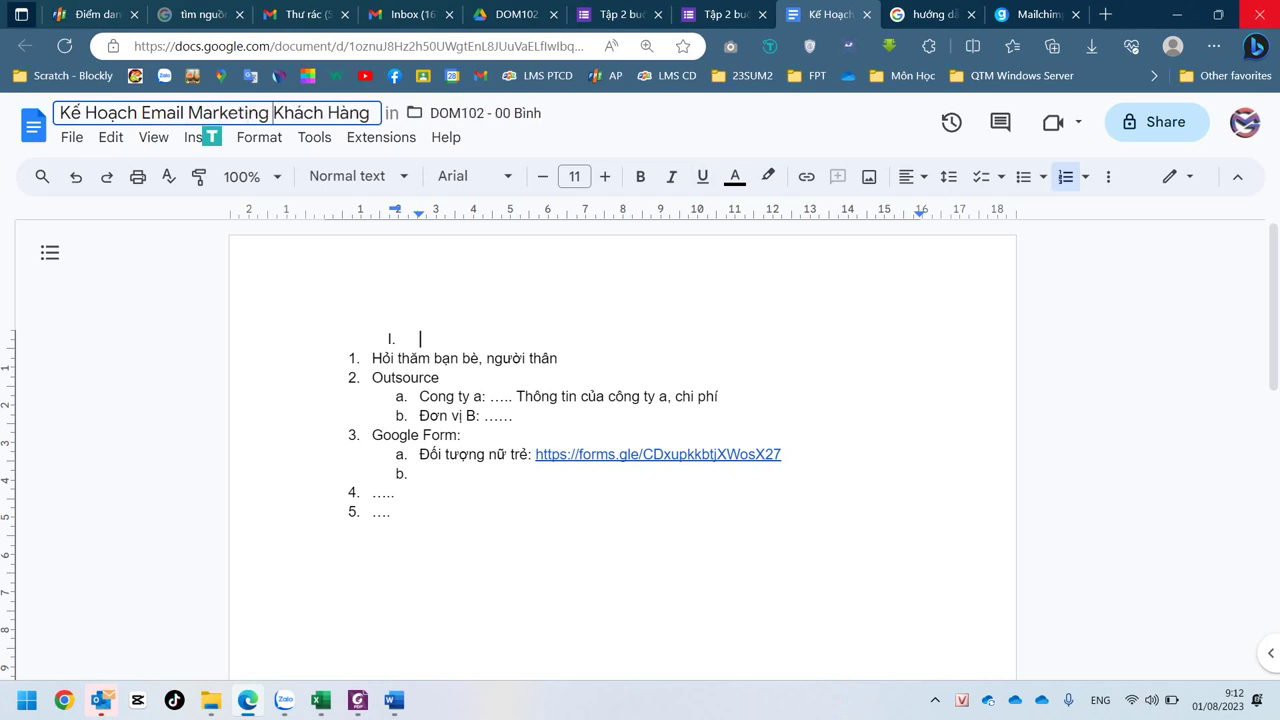
key("ctrl+Right")
key("ctrl+Right")
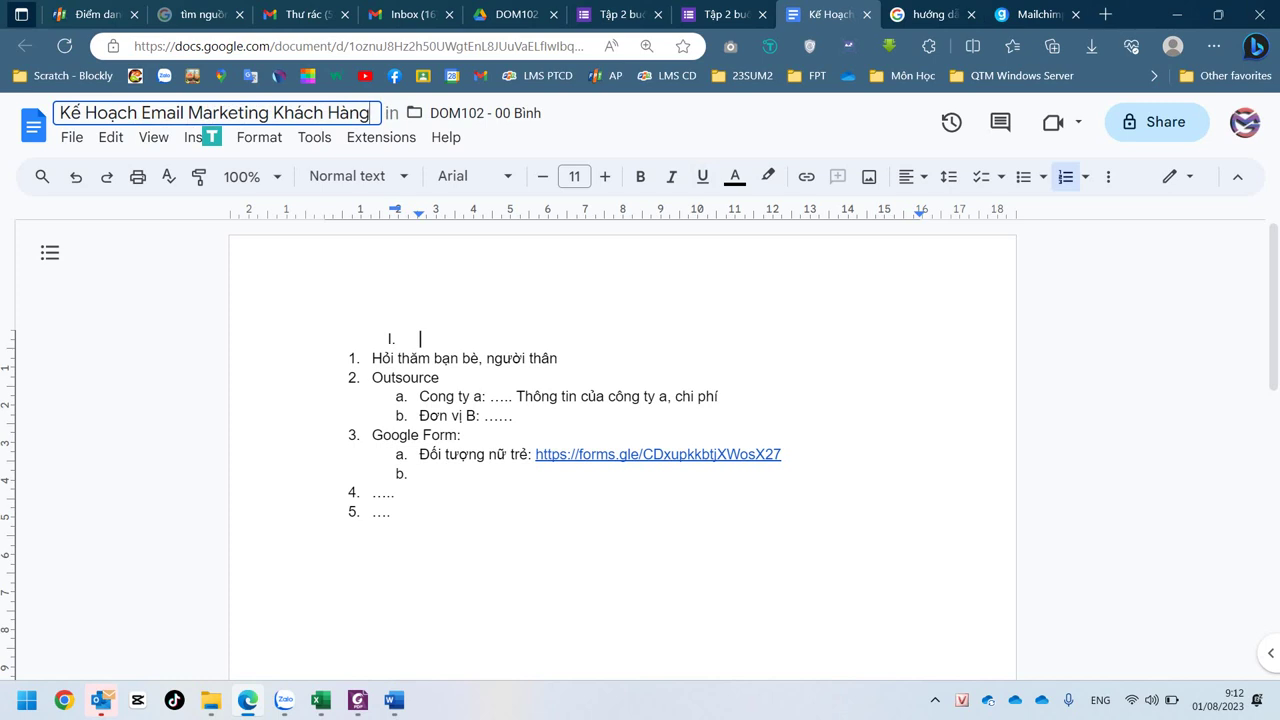
key("Return")
- Type 'Thu thập email' as the text of heading I
type("Thu")
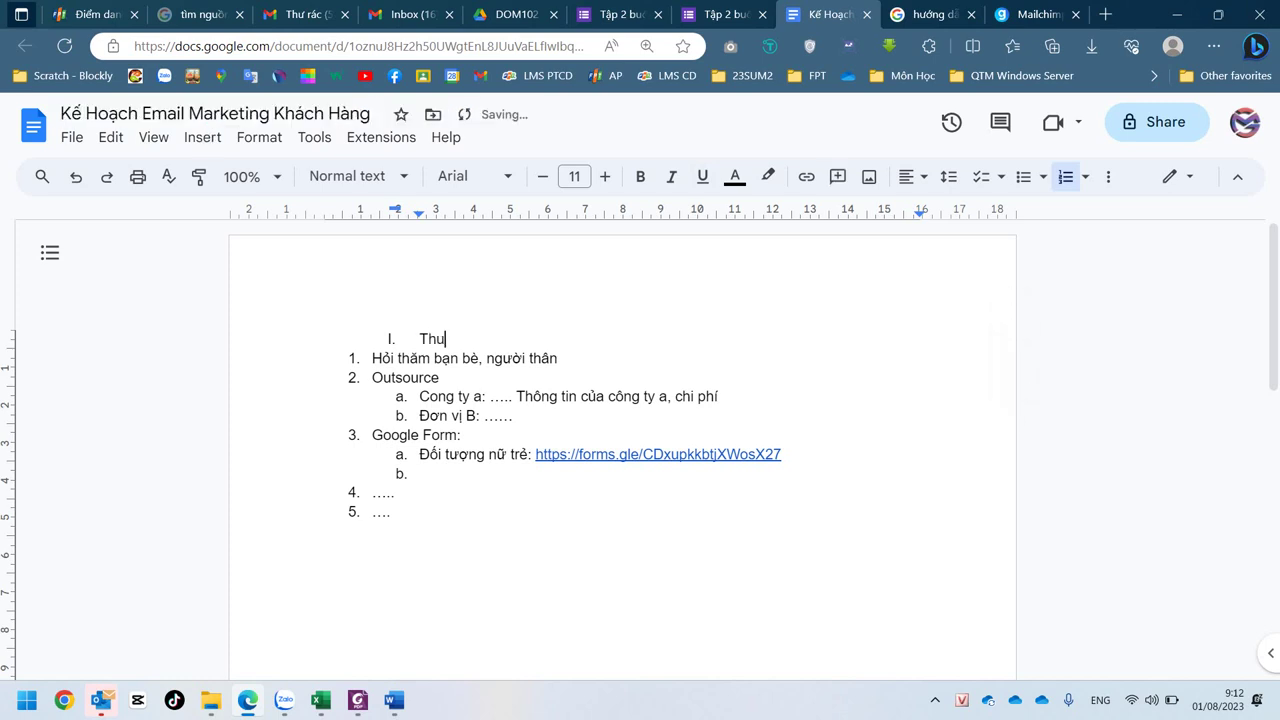
type(" th")
key("BackSpace")
type("j")
type("p email")
left_click(391, 512)
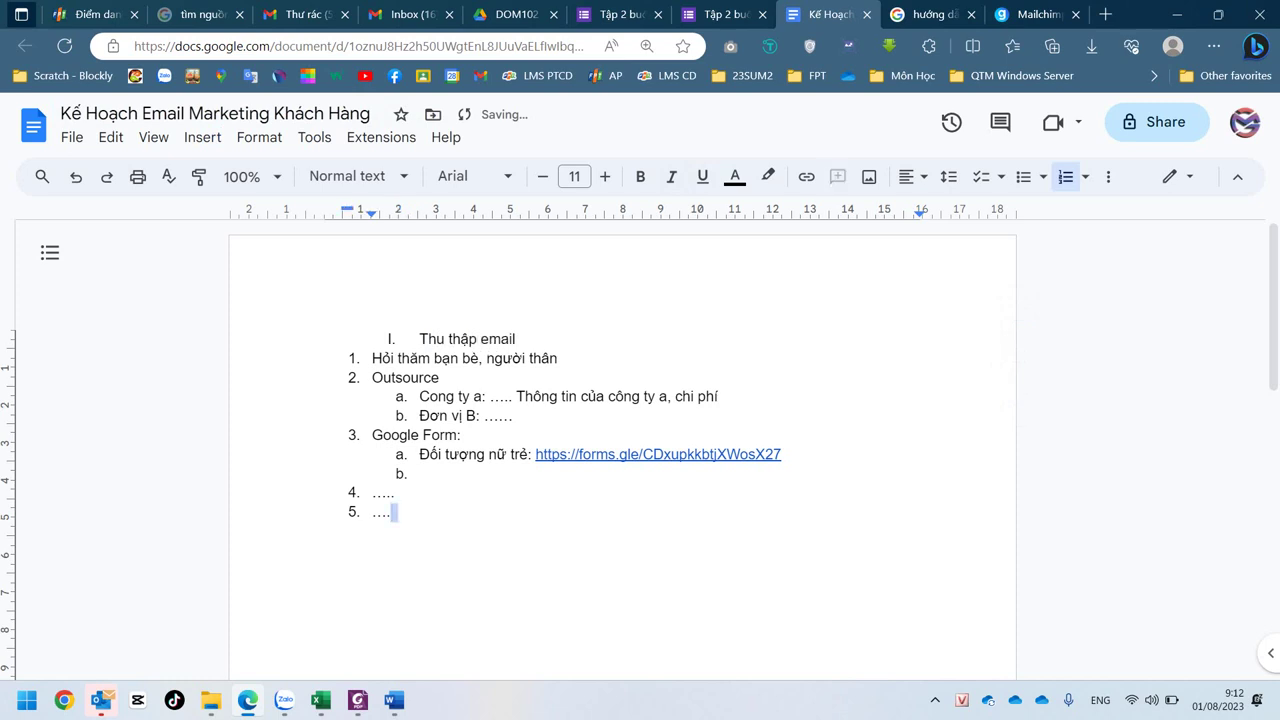
left_click(395, 492)
left_click(517, 339)
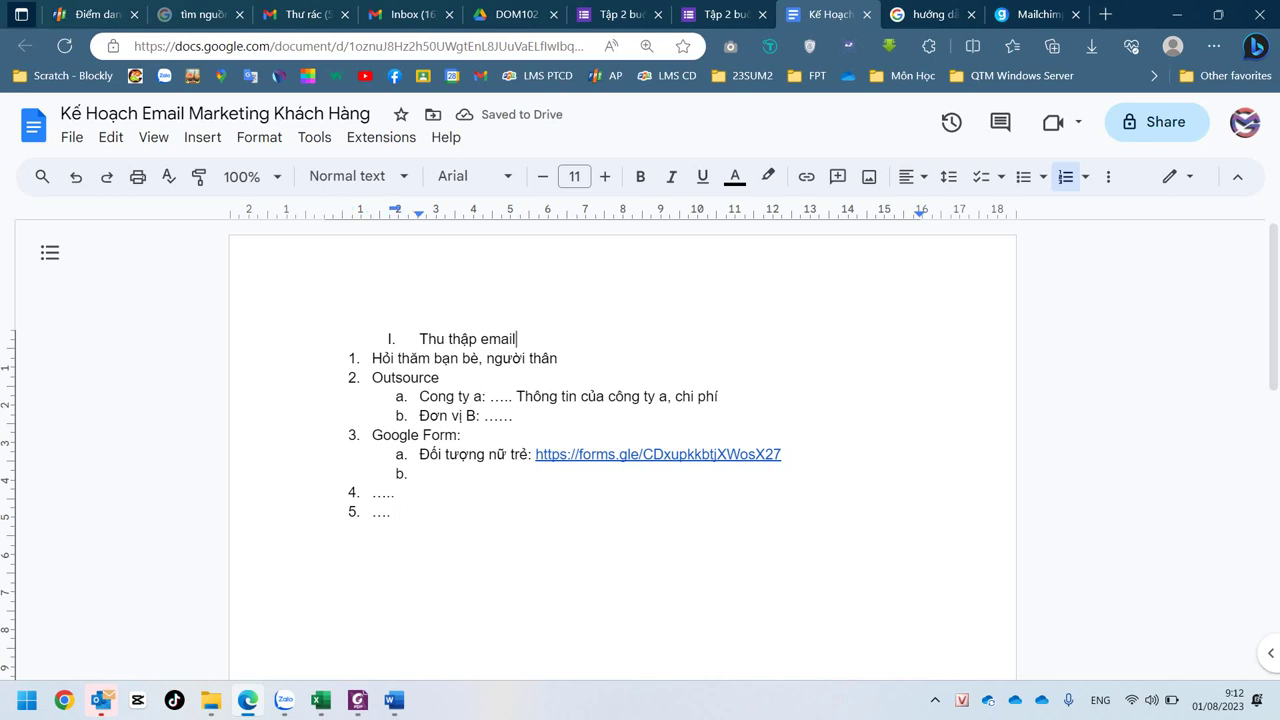
- Paint heading I's format onto line 4 and type 'Tiêu đề mail' as heading II
left_click(200, 177)
left_click(393, 492)
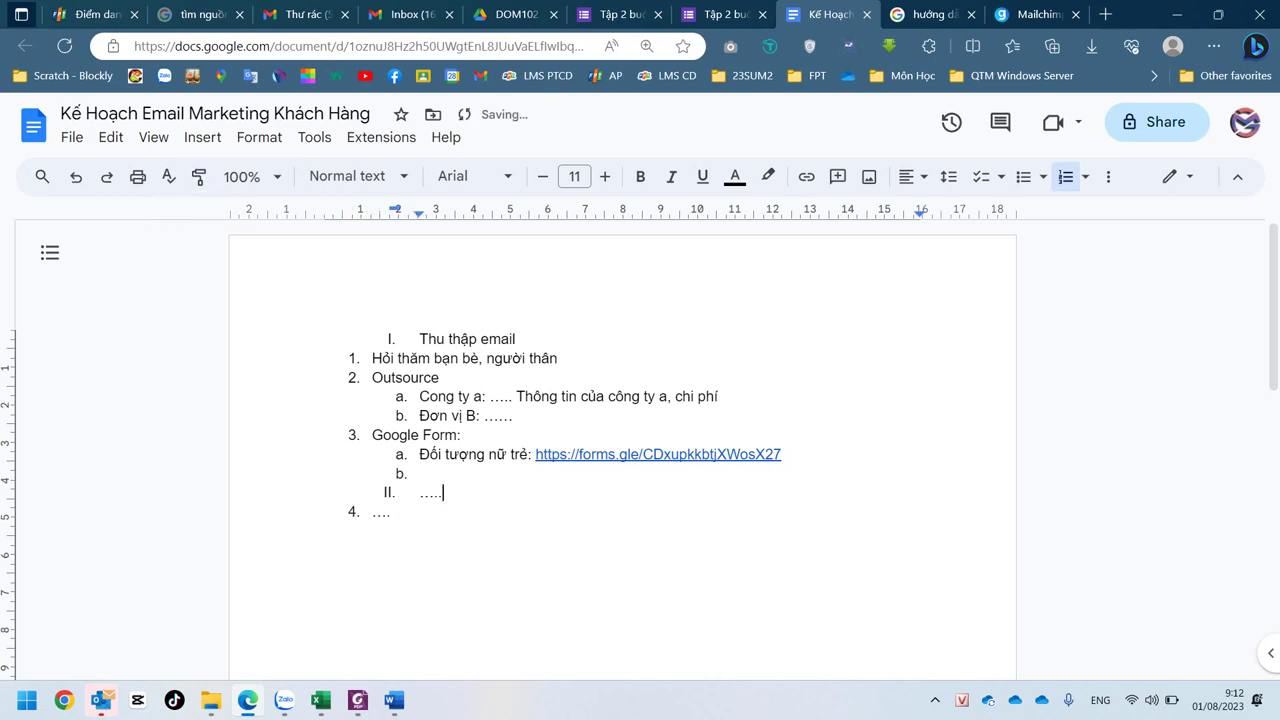
key("BackSpace")
key("BackSpace")
key("BackSpace")
key("BackSpace")
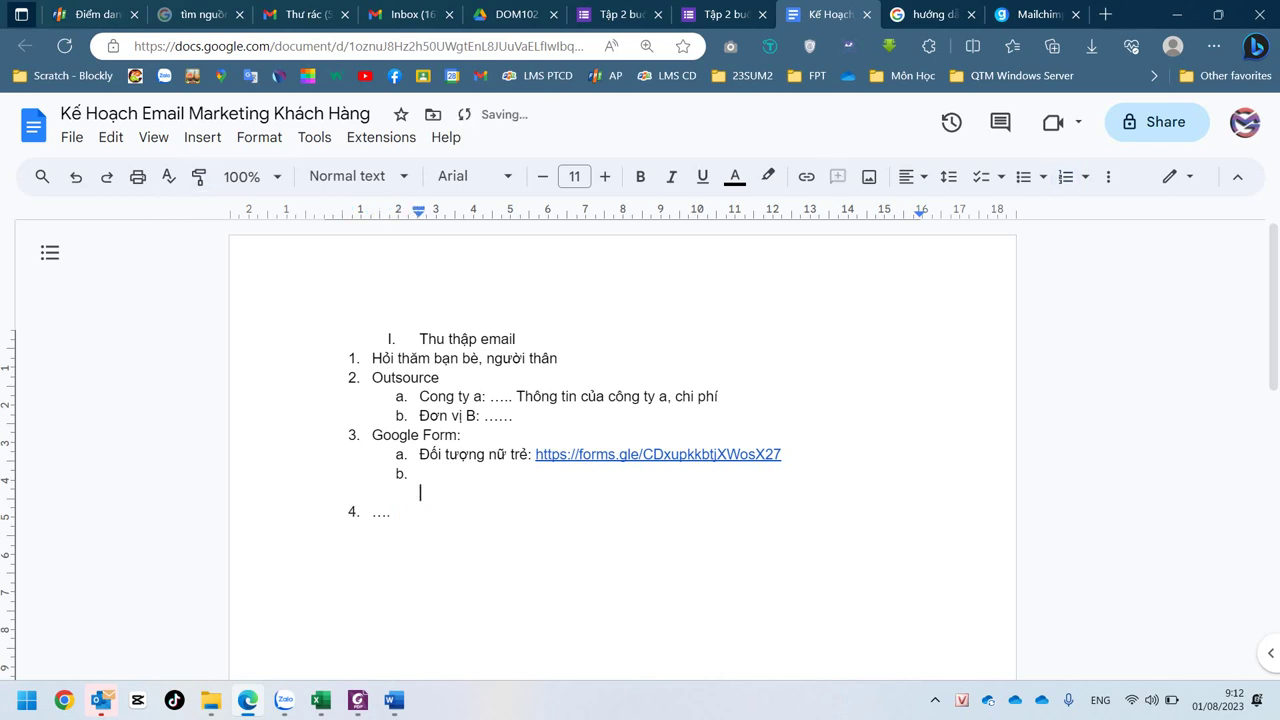
key("ctrl+z")
key("BackSpace")
key("BackSpace")
key("BackSpace")
key("BackSpace")
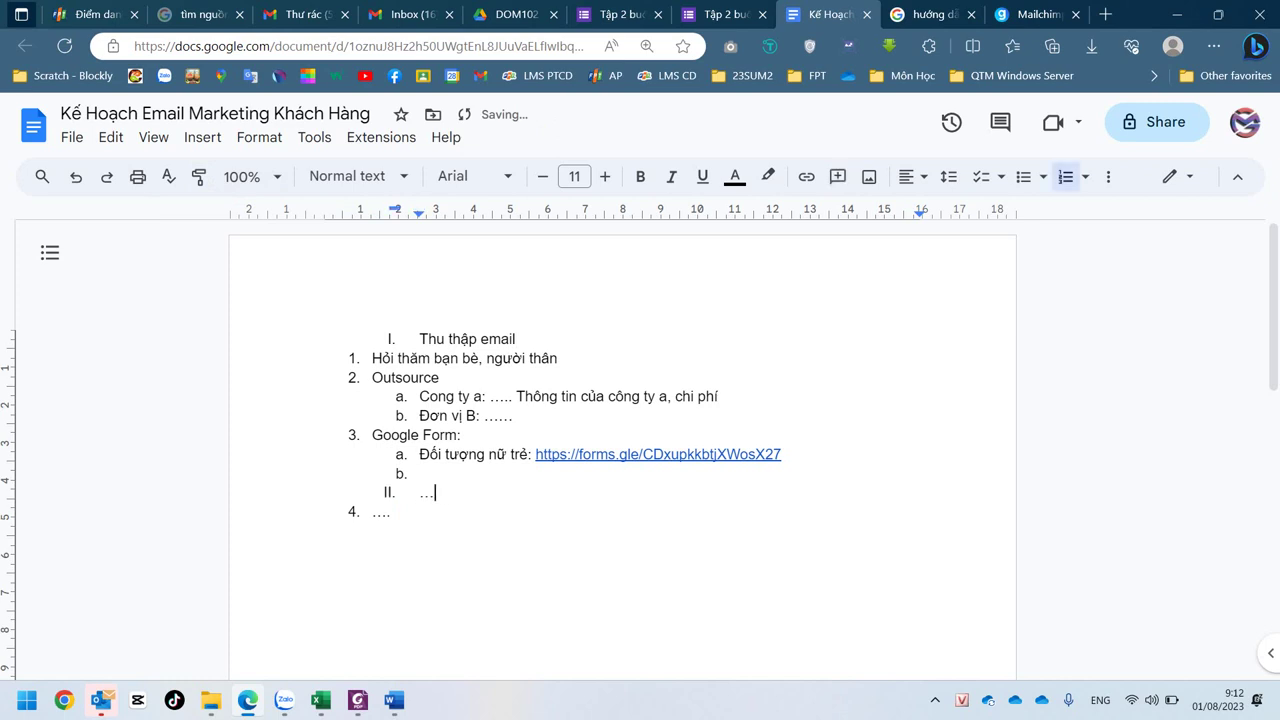
key("ctrl+z")
key("BackSpace")
key("BackSpace")
key("BackSpace")
type("Tie")
type("u đề ")
type("mail")
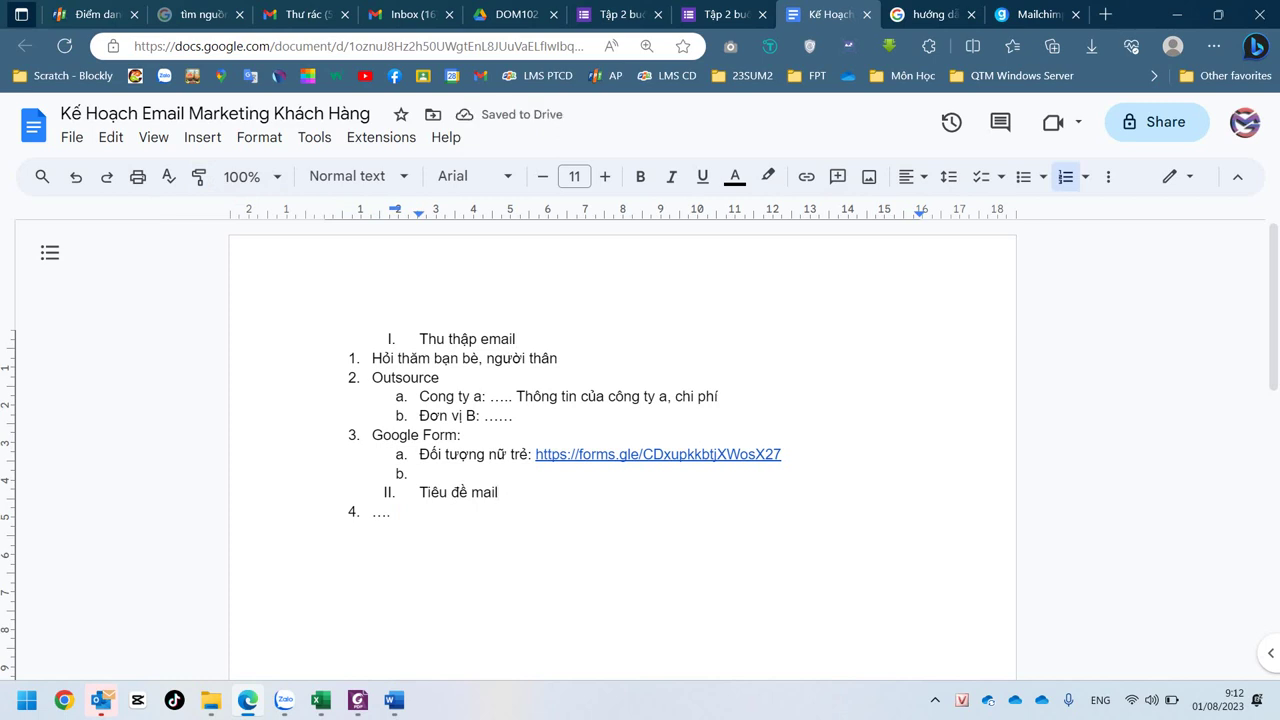
left_click(391, 512)
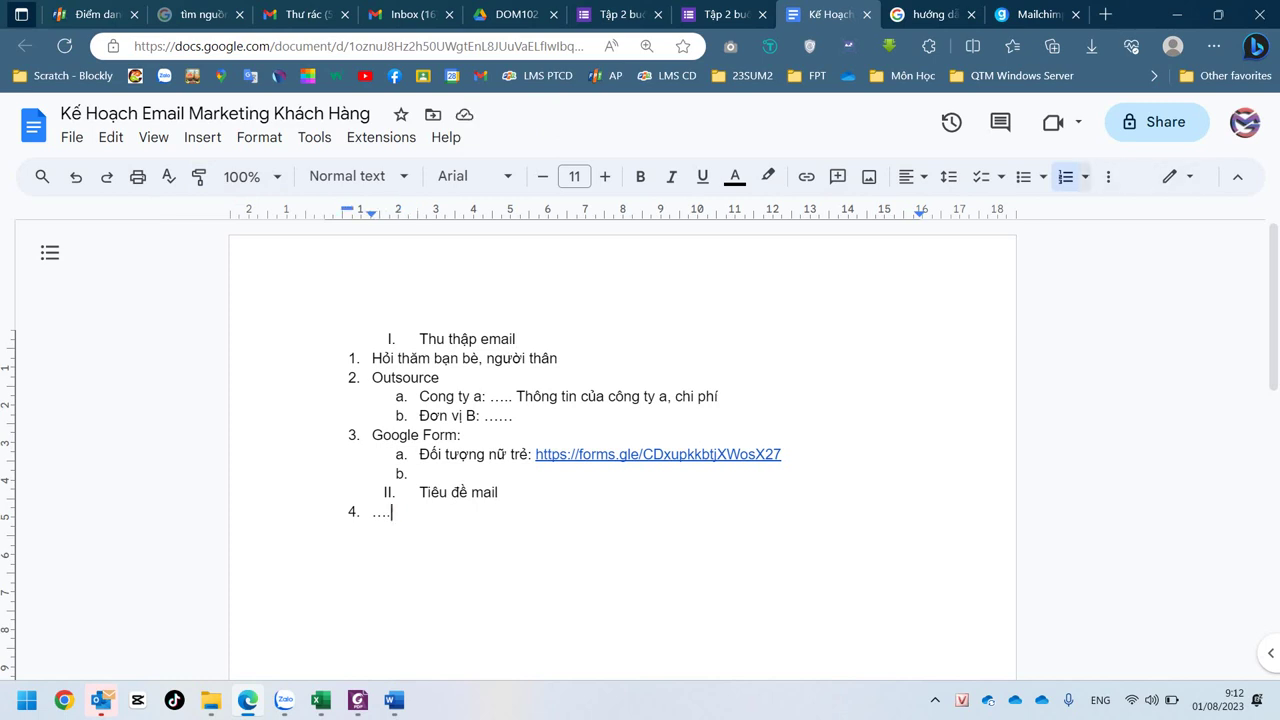
left_click(1085, 177)
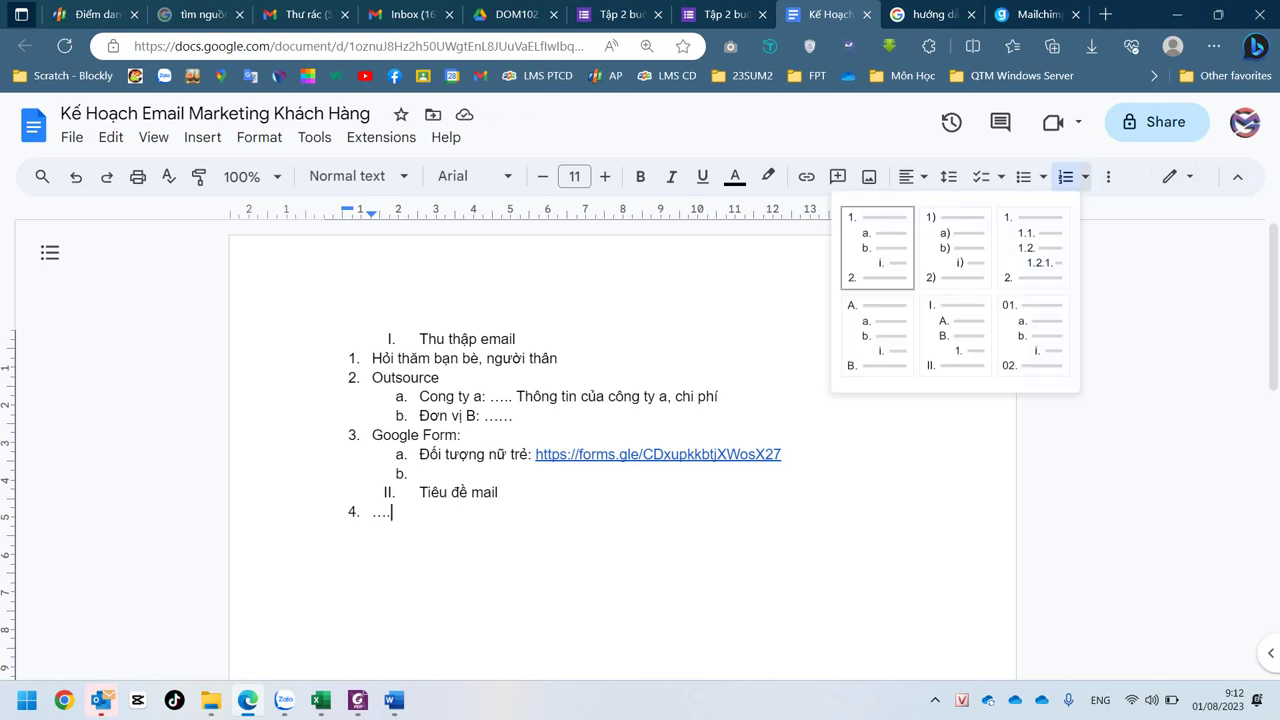
- Apply the 1./1.1./1.2.1 decimal multilevel numbering preset to the whole document
key("Escape")
key("ctrl+a")
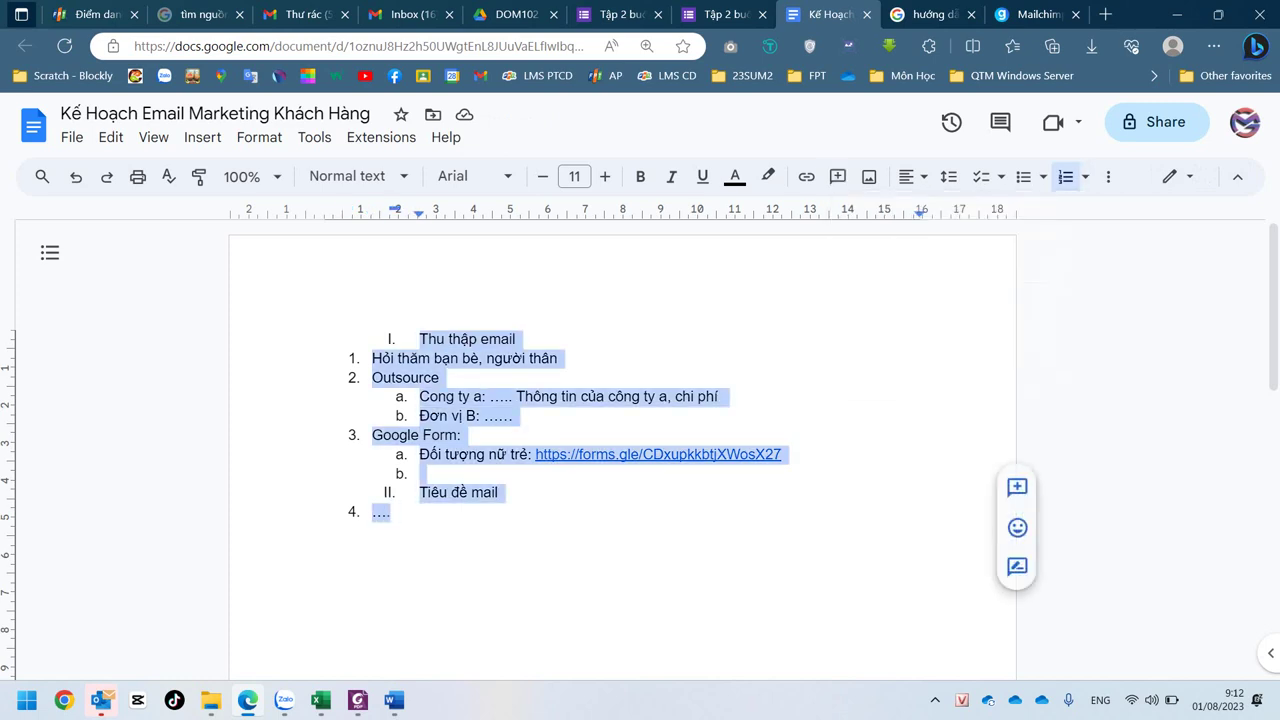
left_click(1085, 177)
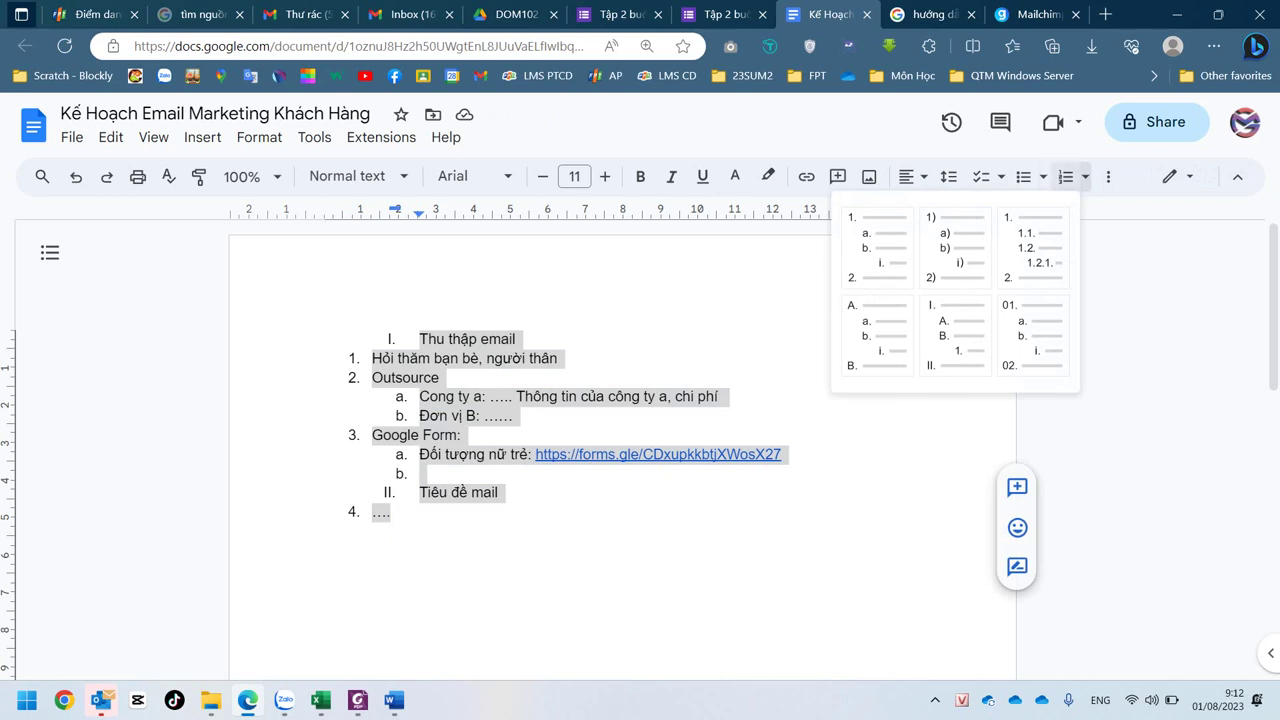
left_click(1033, 247)
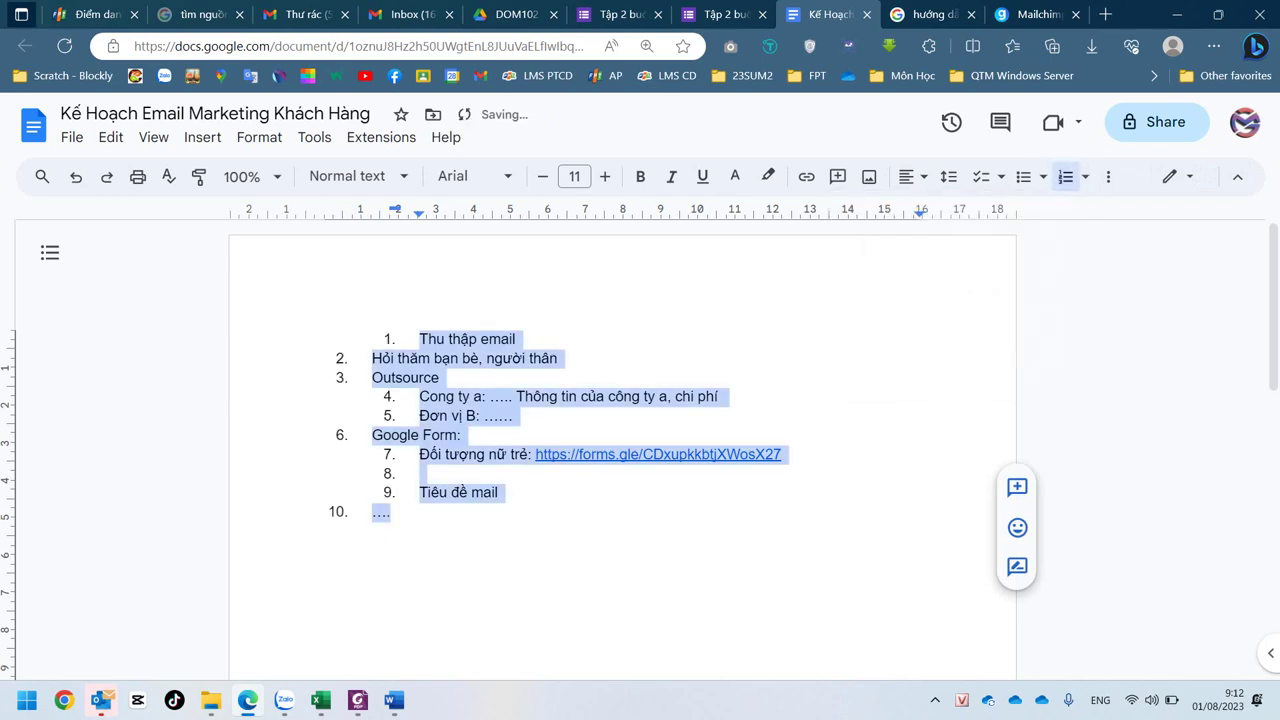
left_click(516, 339)
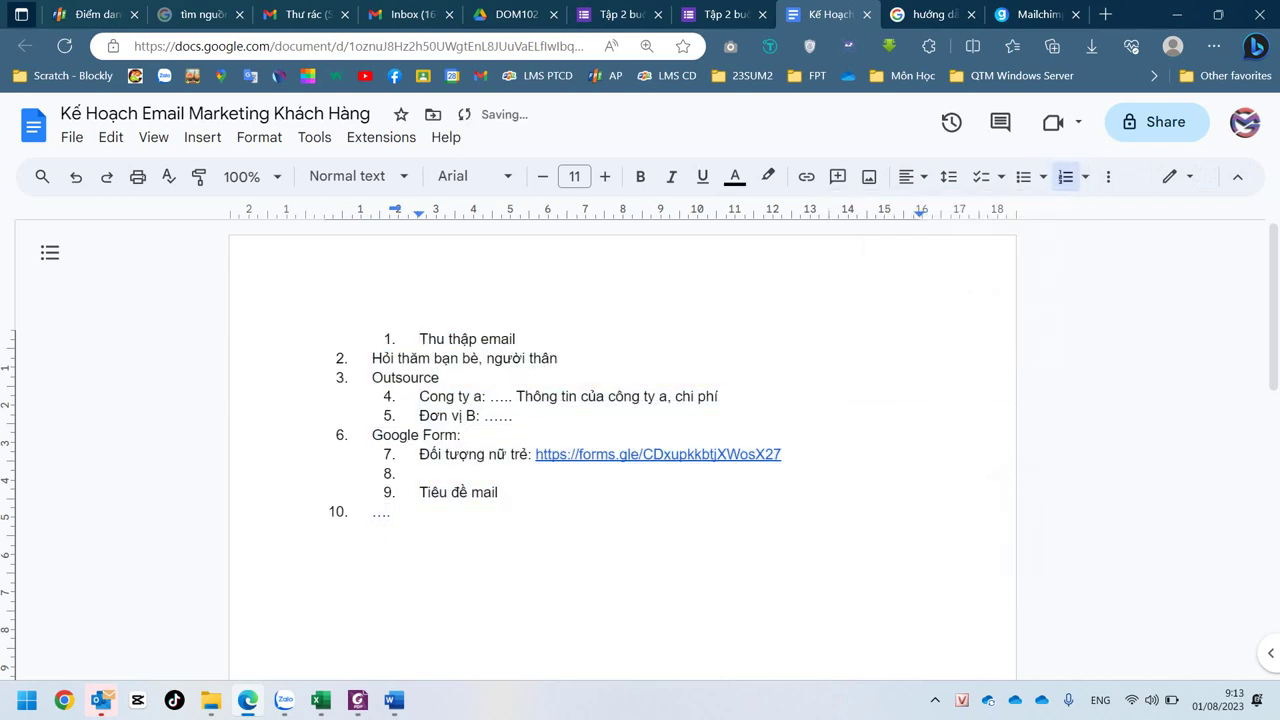
left_click(420, 492)
left_click(420, 339)
- Indent Hỏi thăm bạn bè and Outsource to 1.1 and 1.2, with Cong ty a beneath them
left_click(372, 358)
key("Tab")
left_click(372, 377)
key("Tab")
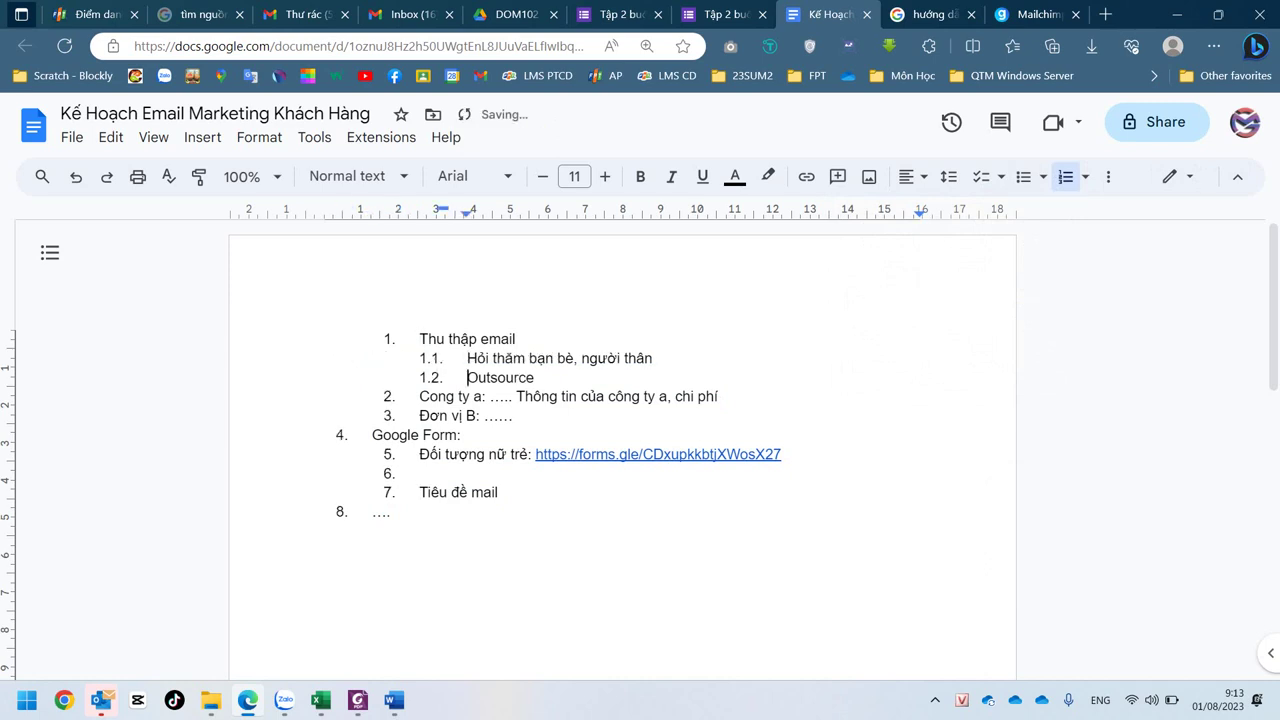
left_click(419, 396)
key("Tab")
key("Tab")
left_click(420, 416)
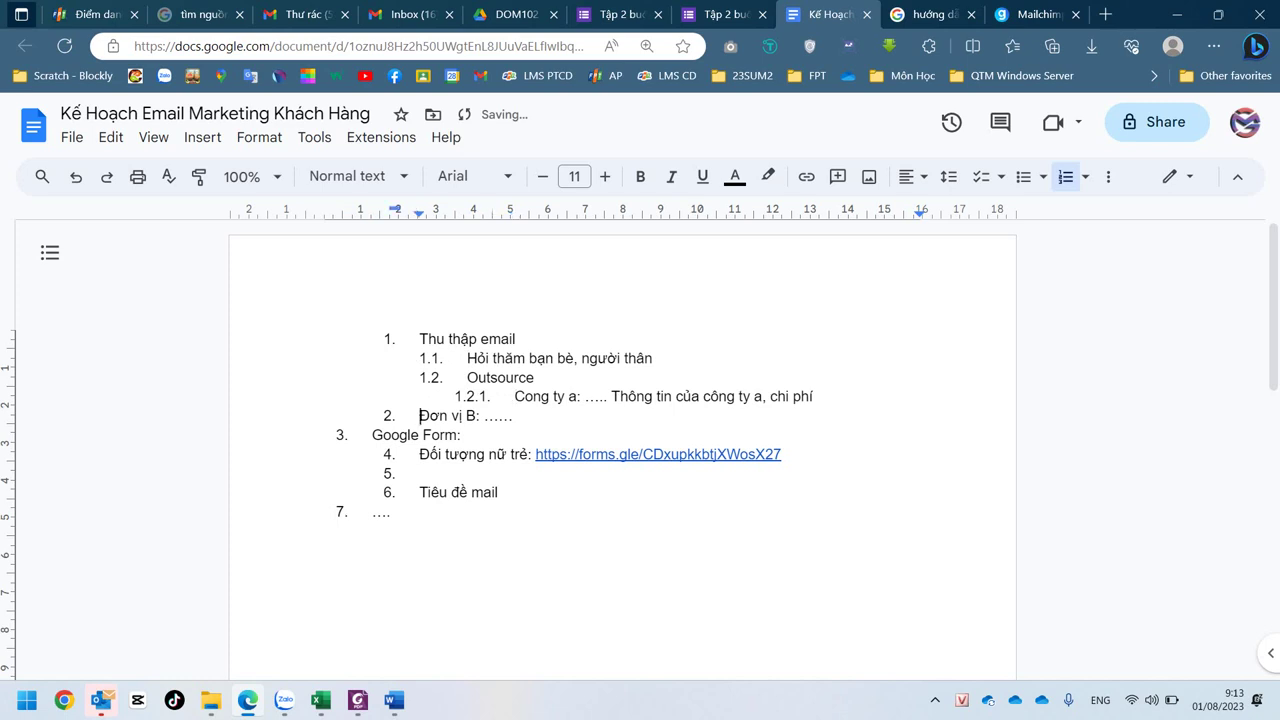
key("Tab")
key("Tab")
- Nest Google Form: as 1.3 with sub-items, and outdent Tiêu đề mail to top level
left_click(372, 435)
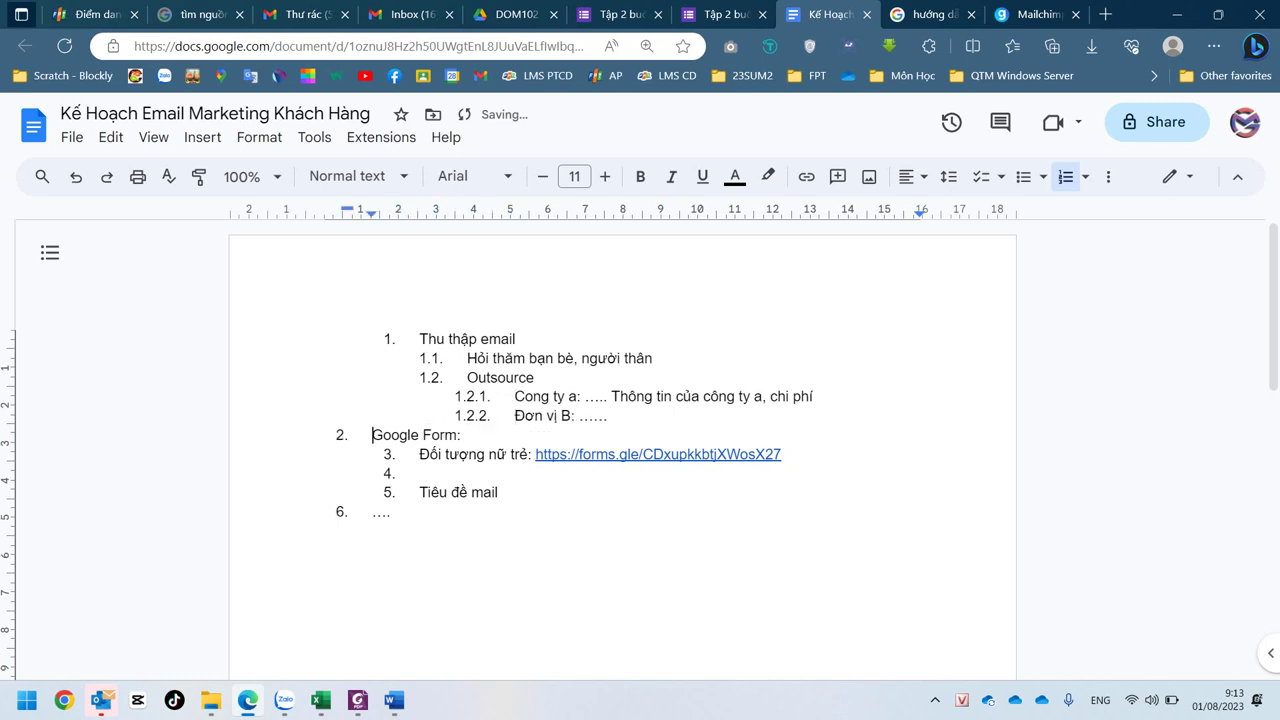
key("Tab")
left_click(419, 454)
key("Tab")
key("Tab")
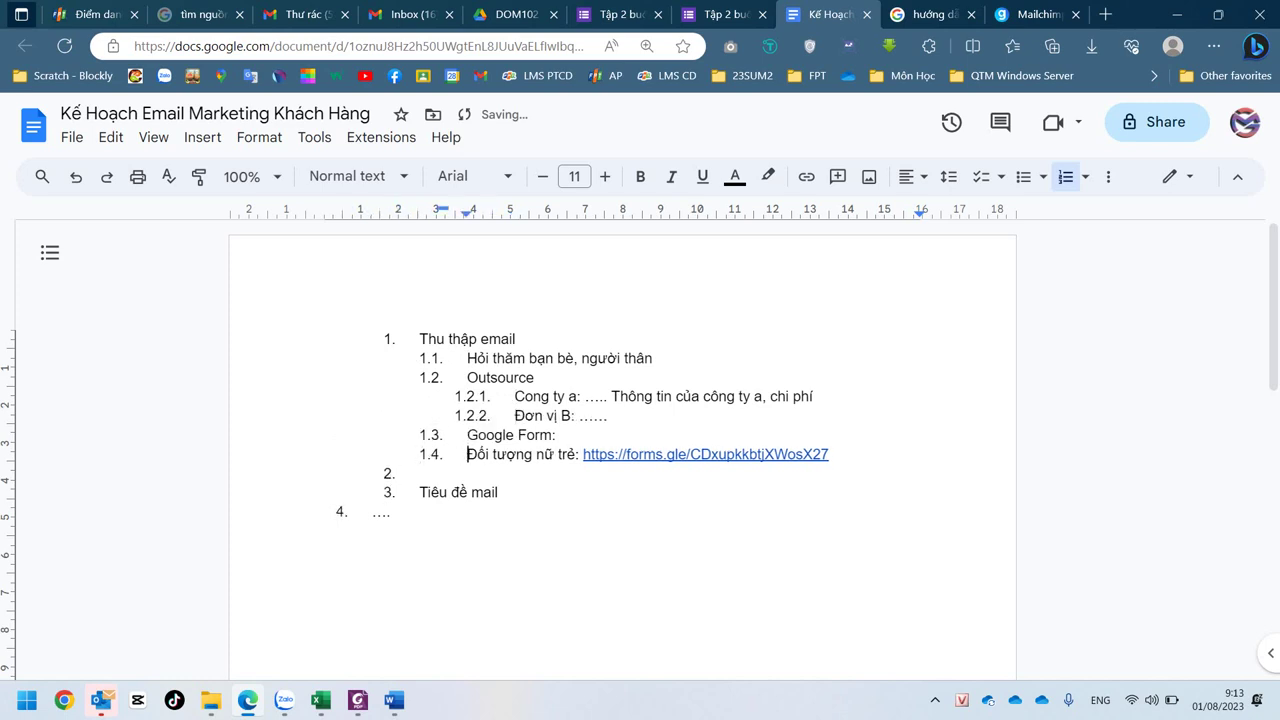
left_click(420, 473)
key("Tab")
key("Tab")
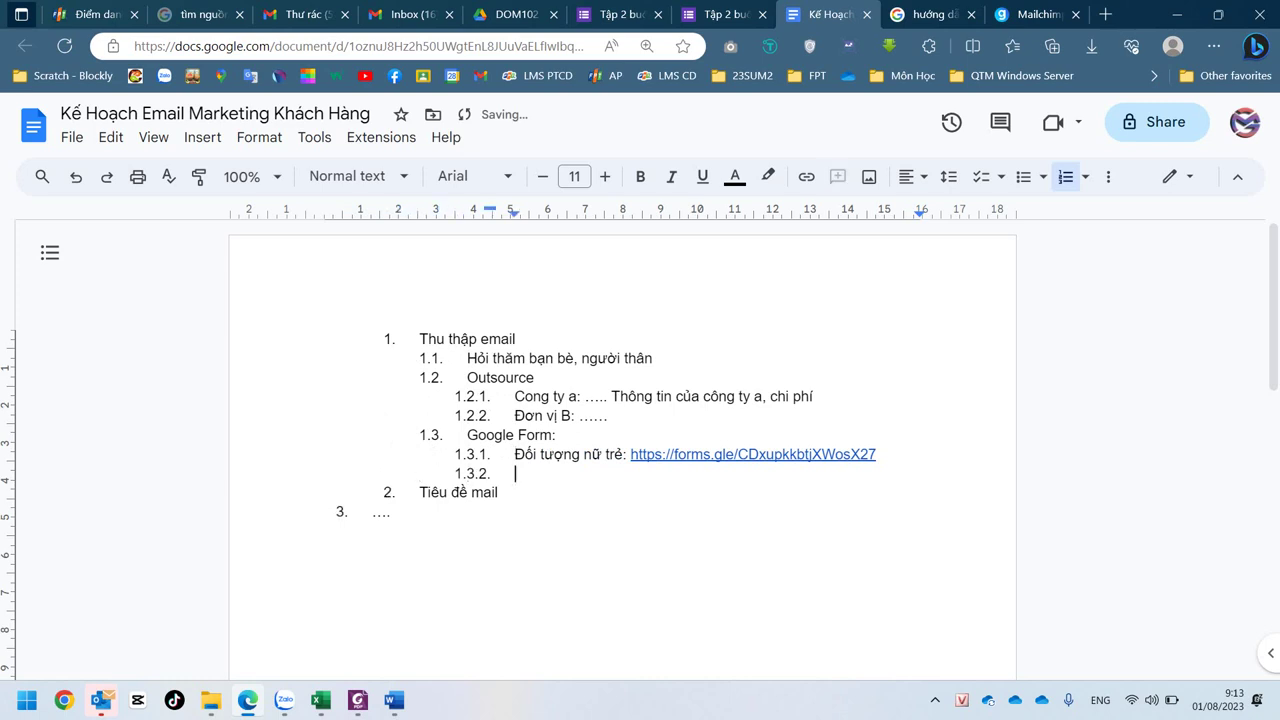
left_click(419, 492)
key("Tab")
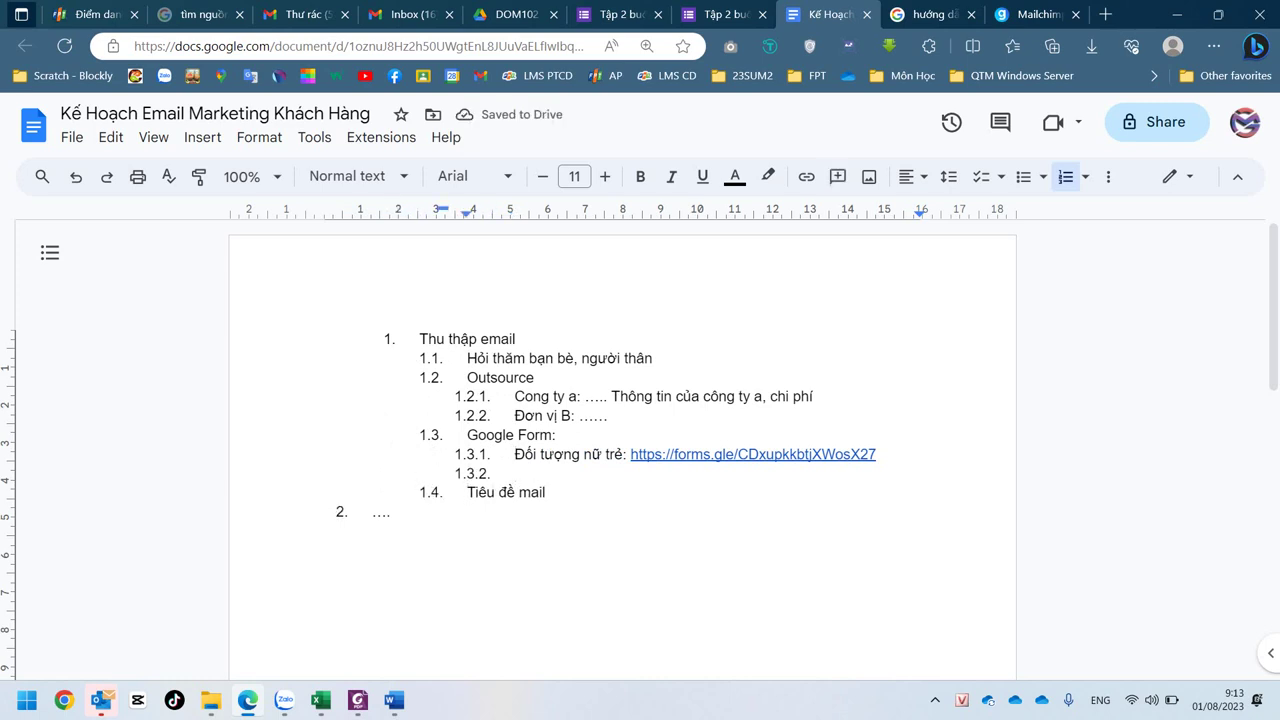
key("shift+Tab")
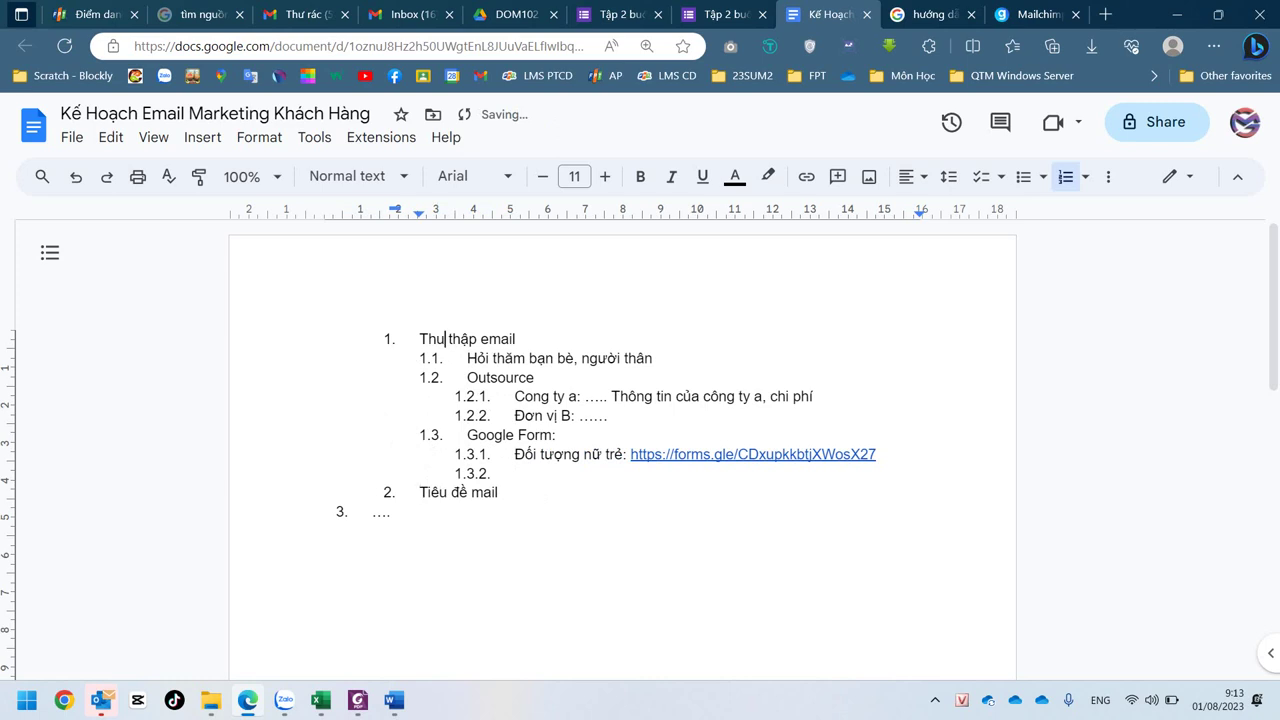
- Delete the placeholder item 3 and add a new line after Tiêu đề mail
left_click(392, 512)
key("BackSpace")
key("BackSpace")
key("BackSpace")
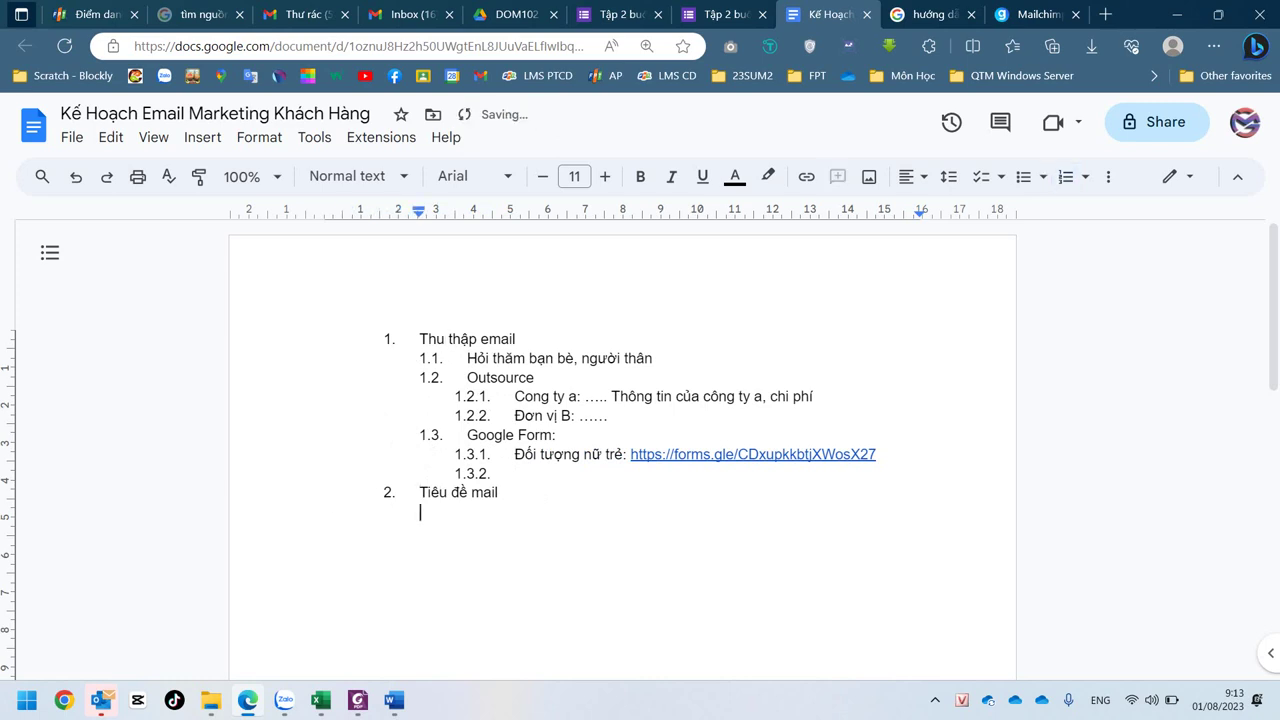
key("BackSpace")
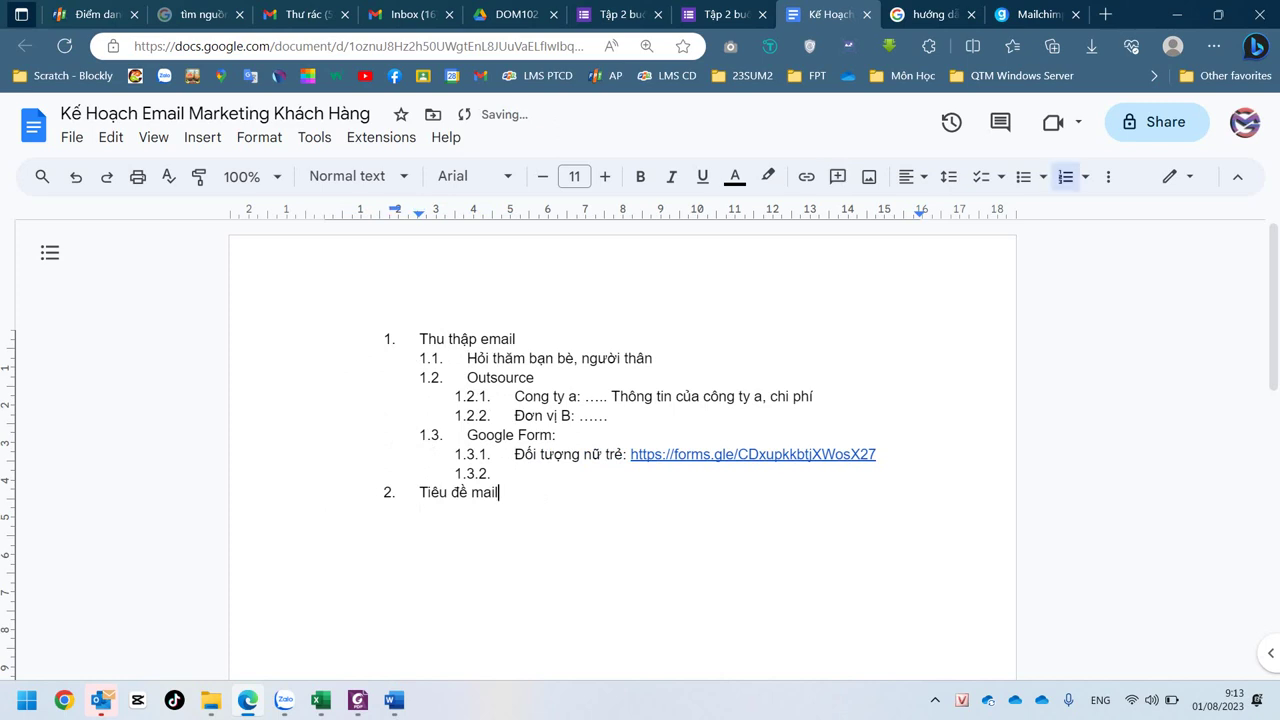
key("Return")
key("Left")
key("Return")
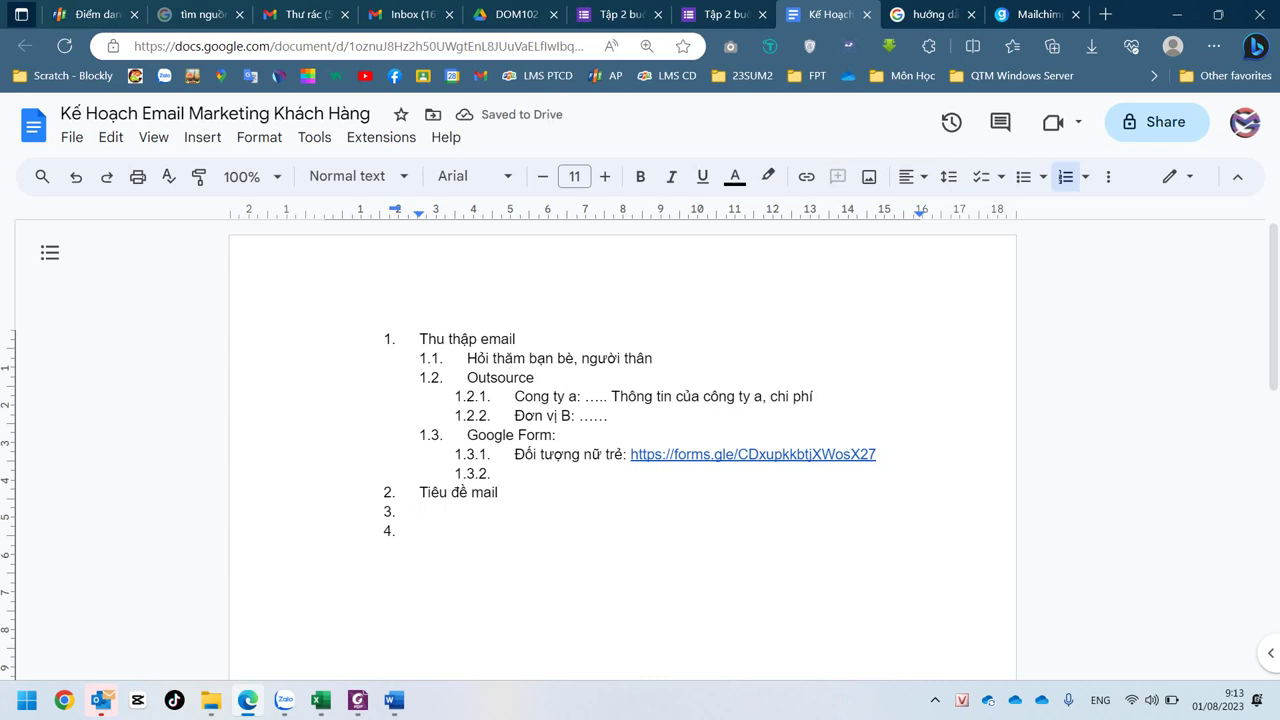
- Add sub-items 'Tiêu đề 1:' and 'Tiêu đề 2' under item 2
key("Tab")
type("Tiêu ")
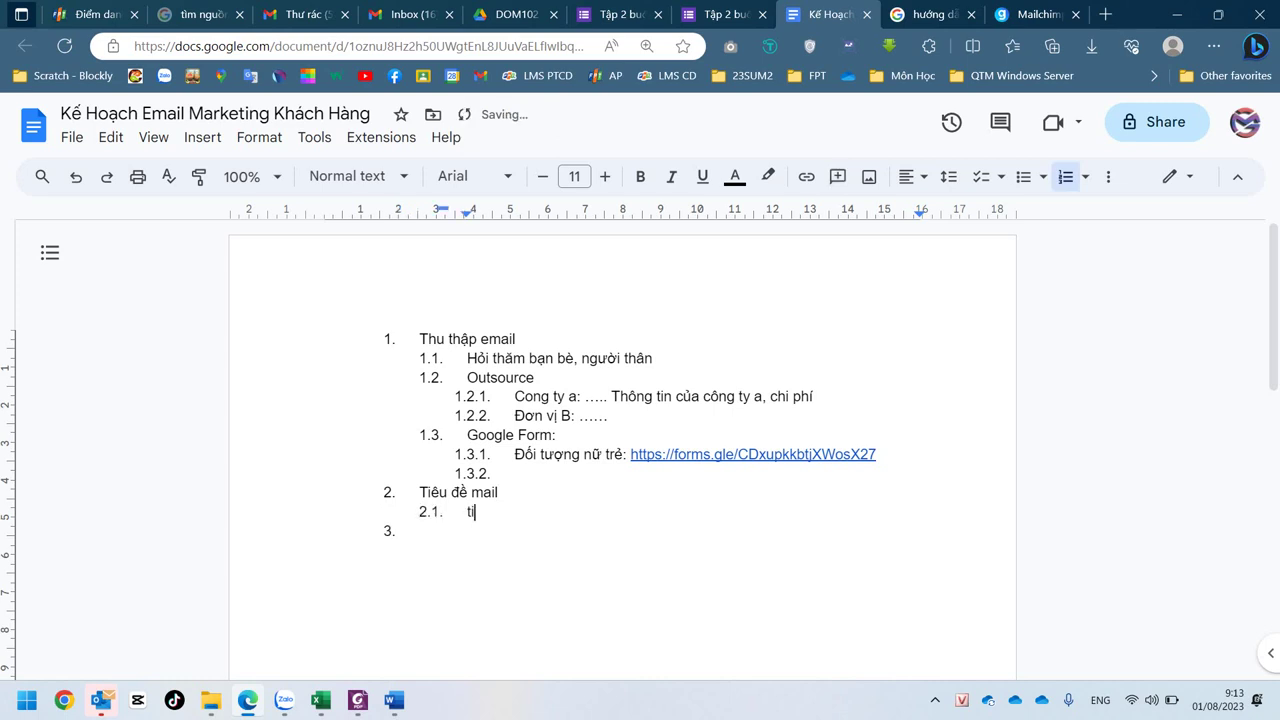
type("đề 1")
key("Return")
type("tieeu ")
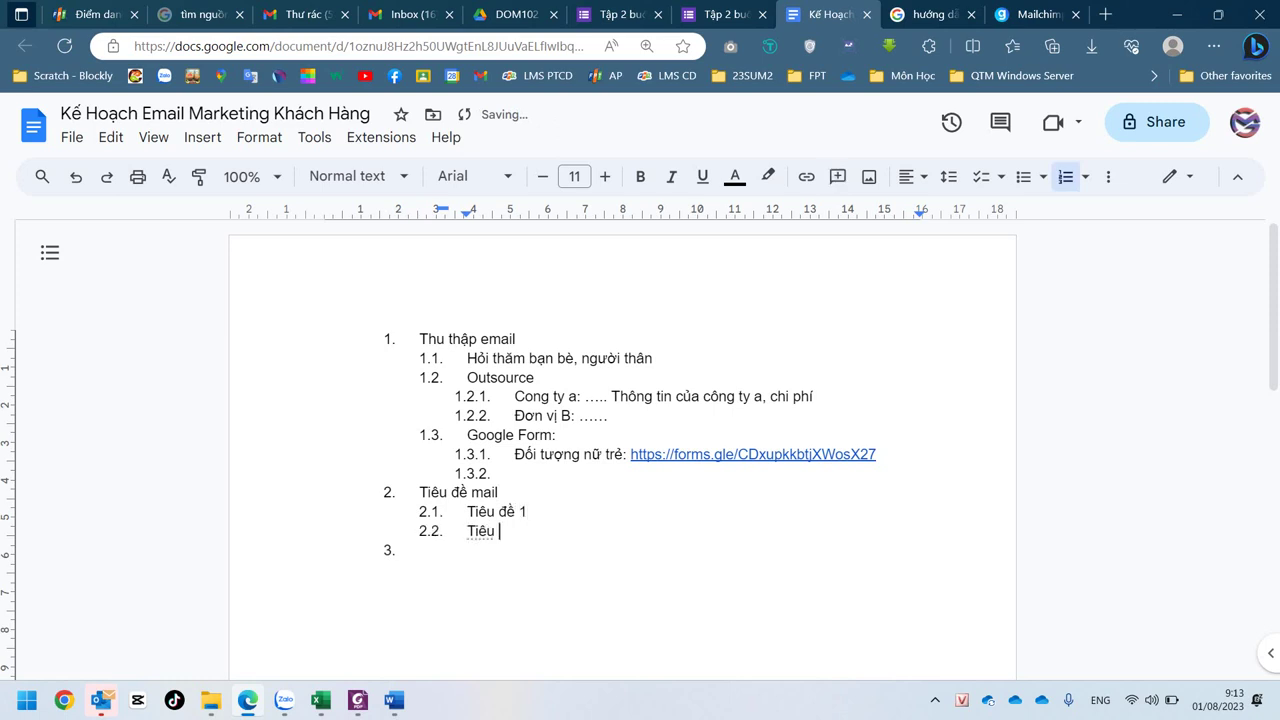
type("đề 2")
left_click(530, 511)
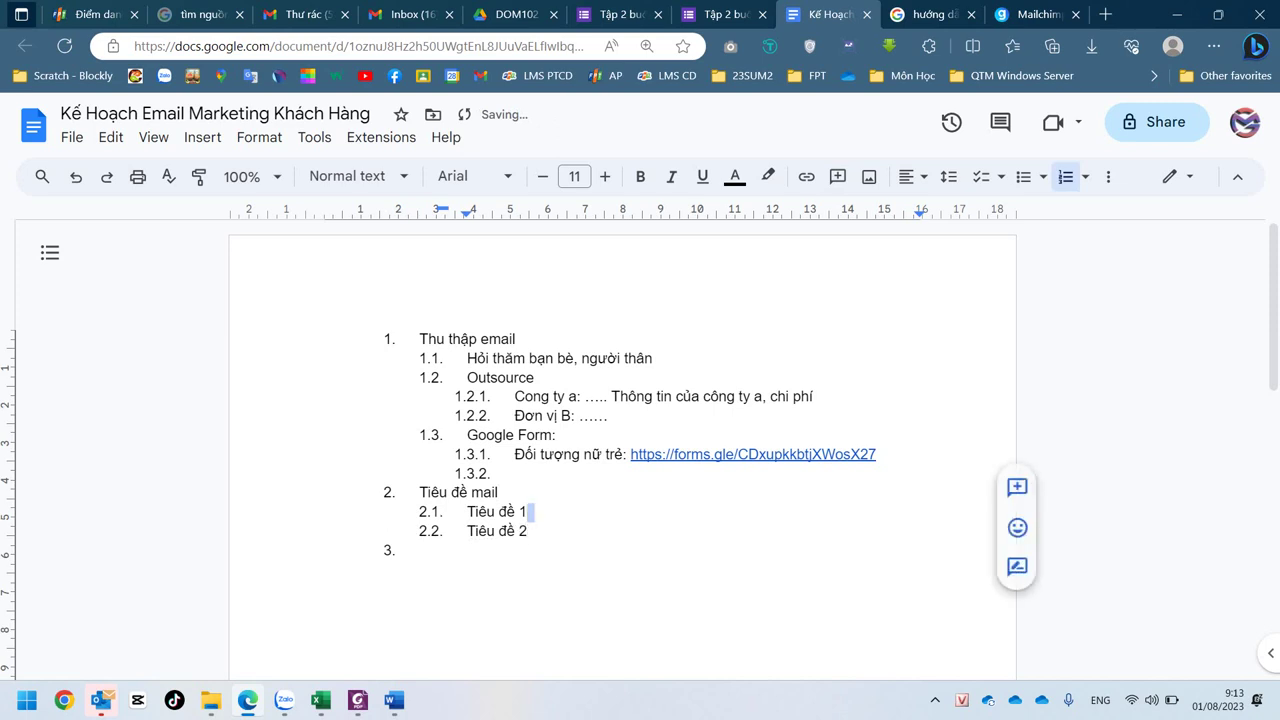
type(":")
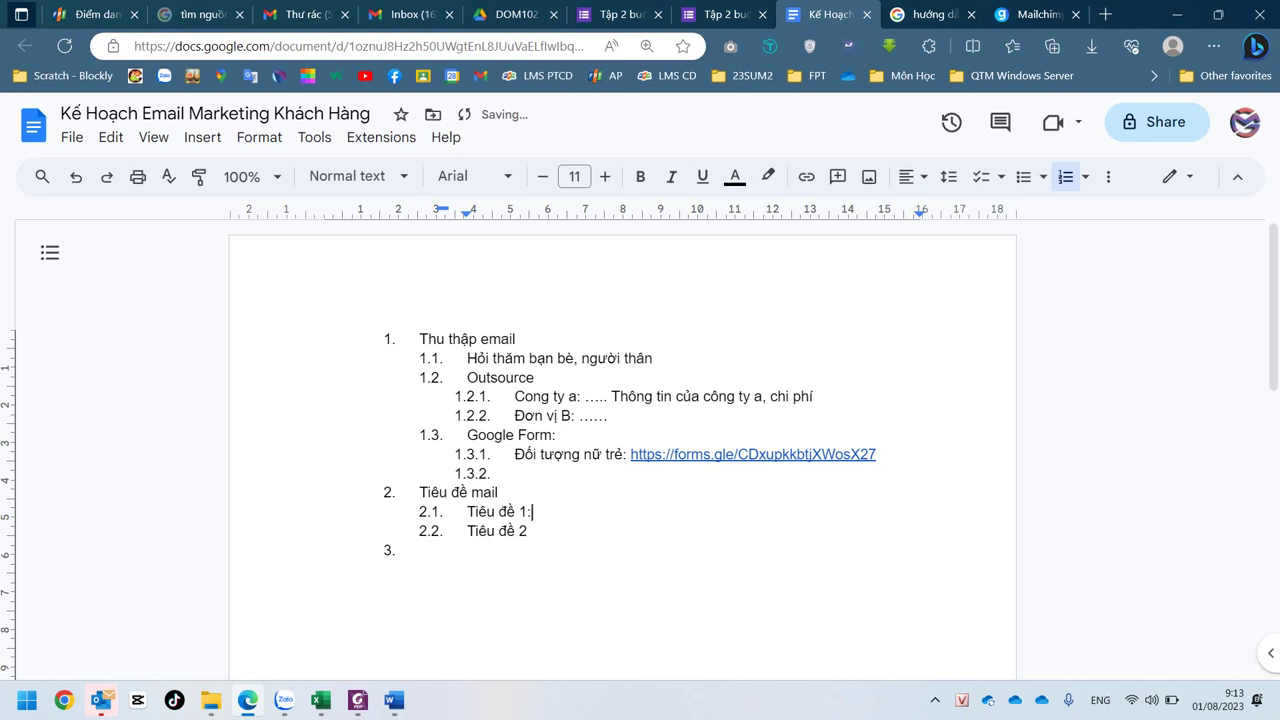
key("ctrl+shift+Tab")
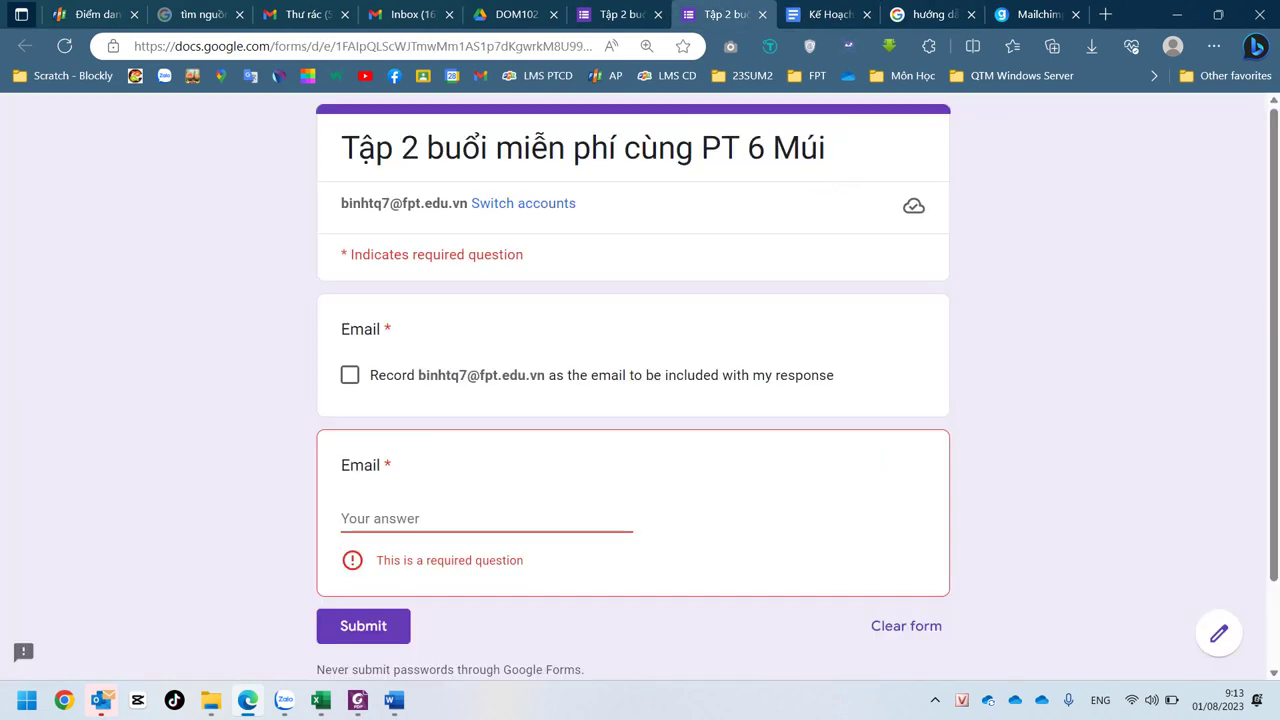
- Paste the form title 'Tập 2 buổi miễn phí cùng PT 6 Múi' unformatted after 'Tiêu đề 1:'
left_click_drag(341, 148, 826, 148)
key("ctrl+c")
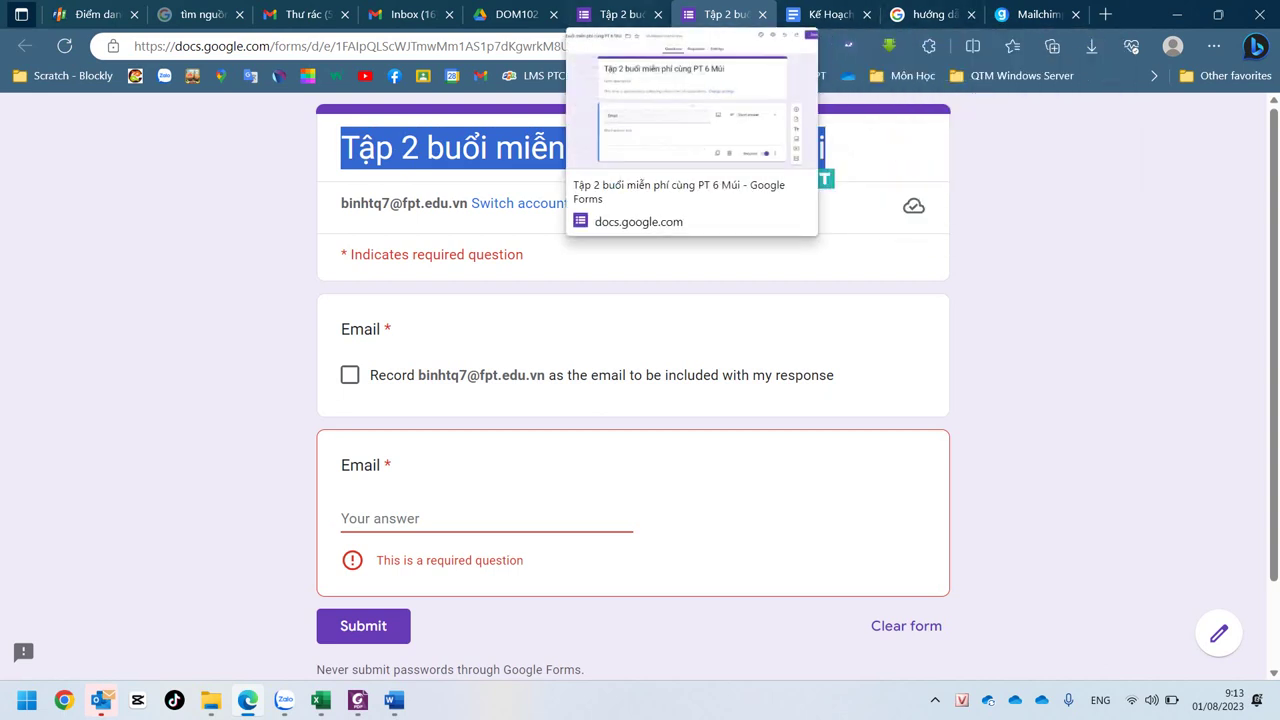
left_click(830, 14)
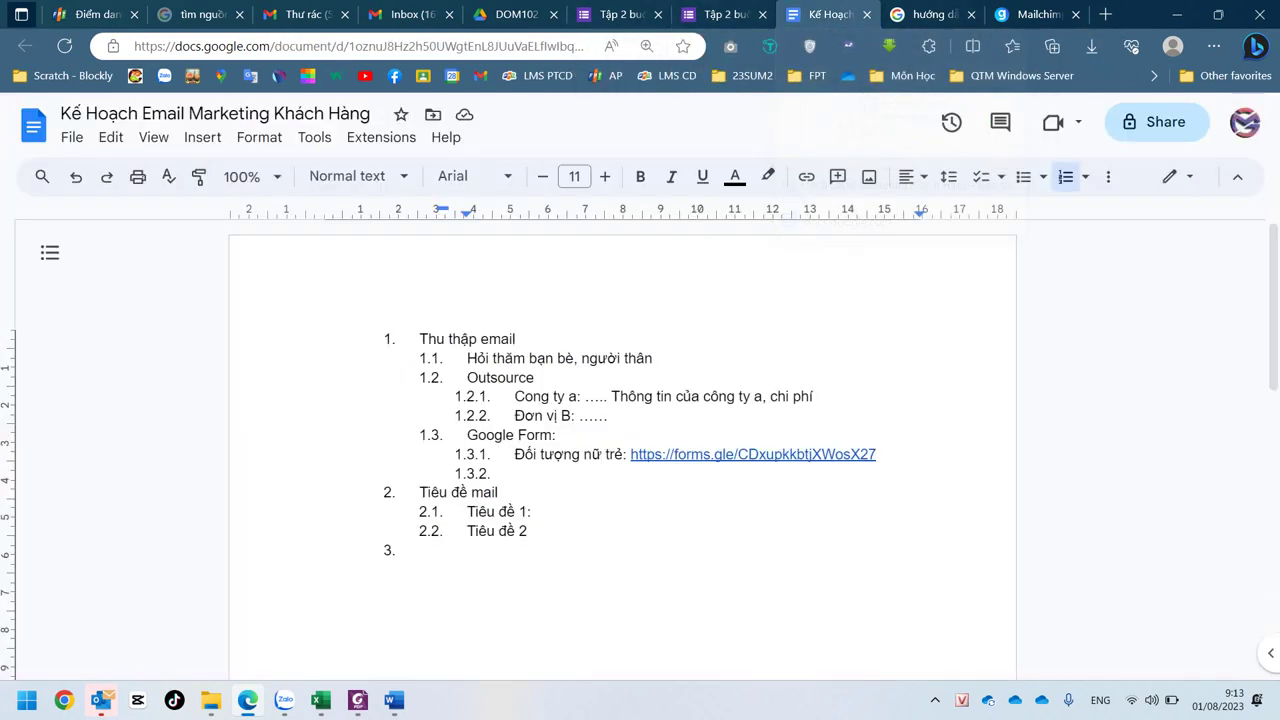
key("ctrl+v")
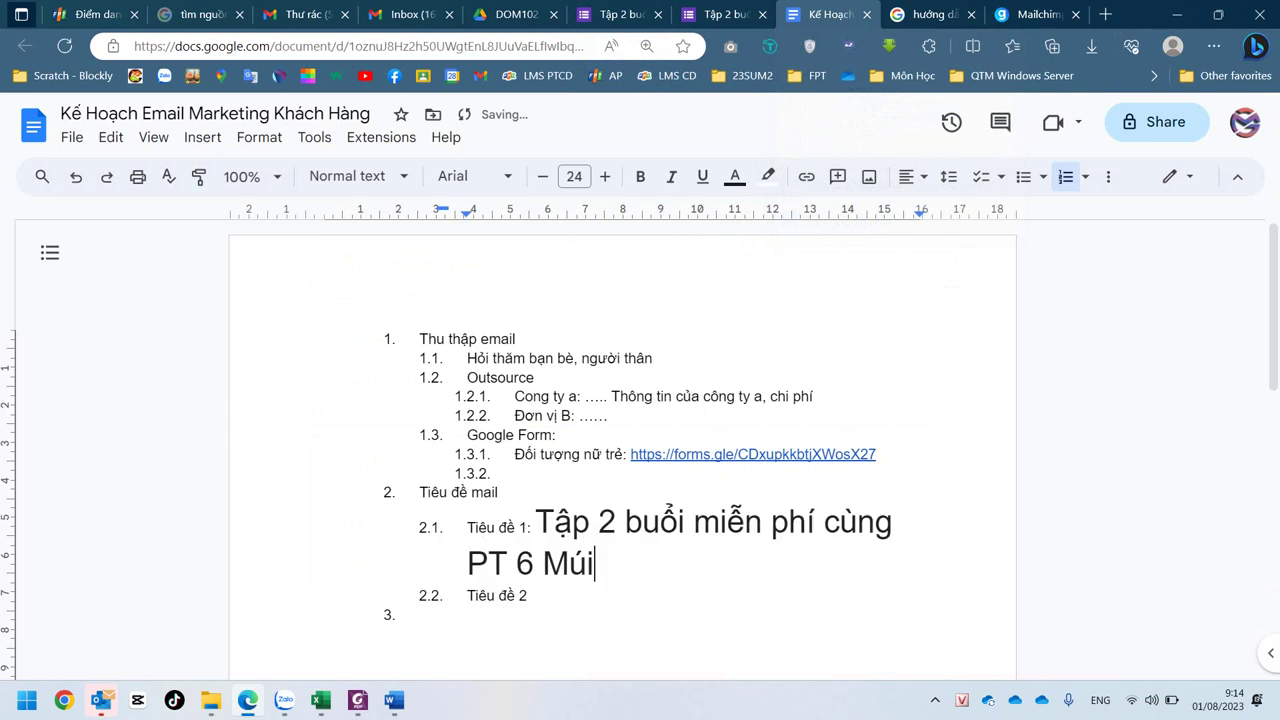
key("ctrl+z")
right_click(546, 511)
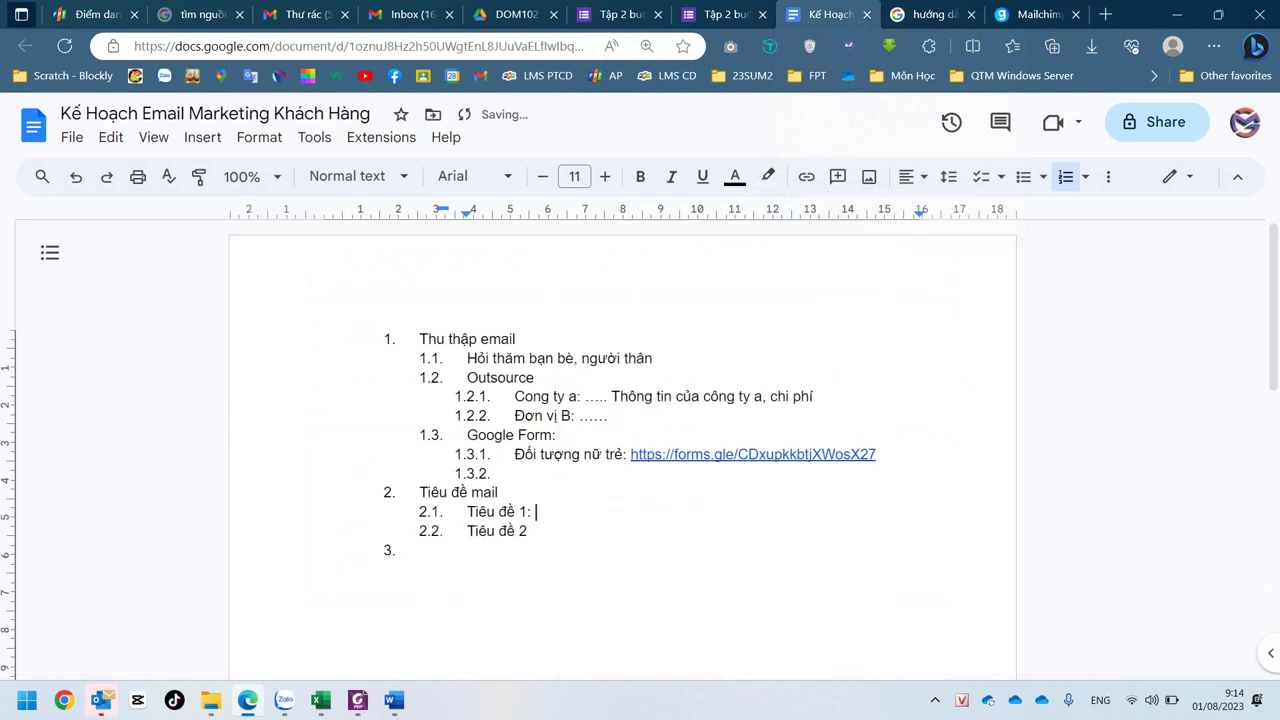
right_click(546, 511)
left_click(664, 338)
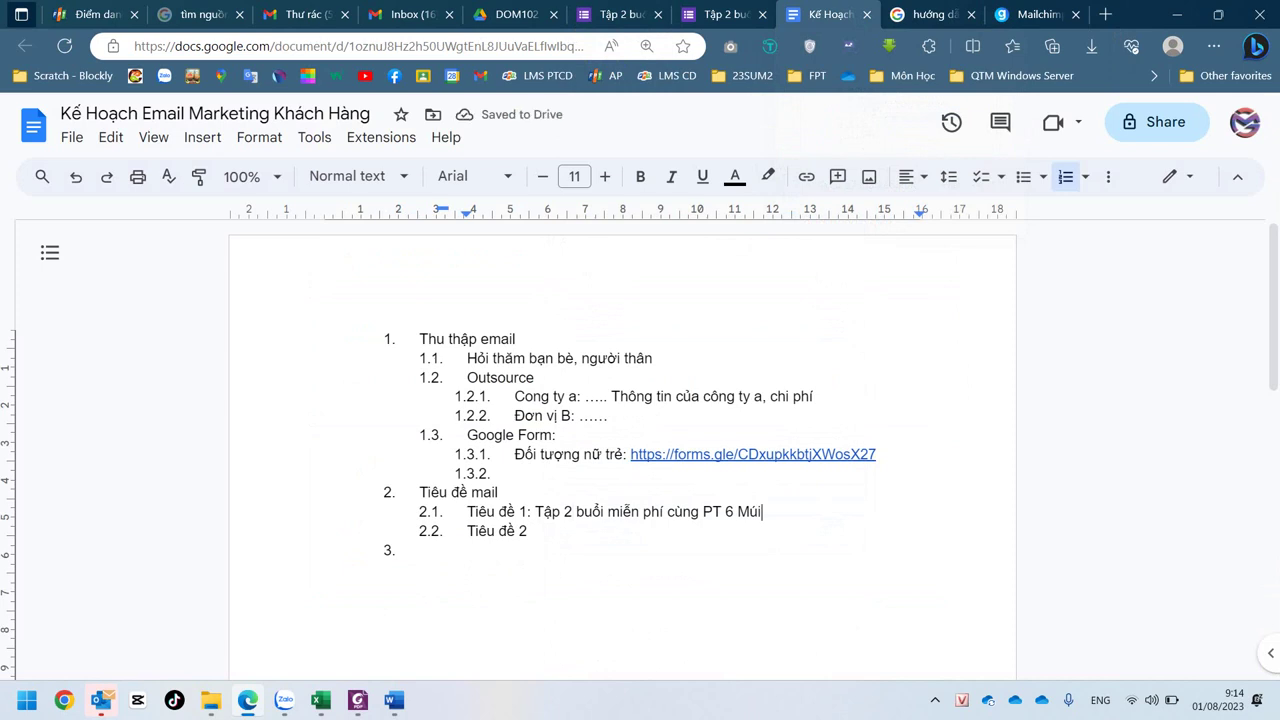
- Add an unnumbered line under Tiêu đề 1 with the female-customer audience note
key("Return")
key("BackSpace")
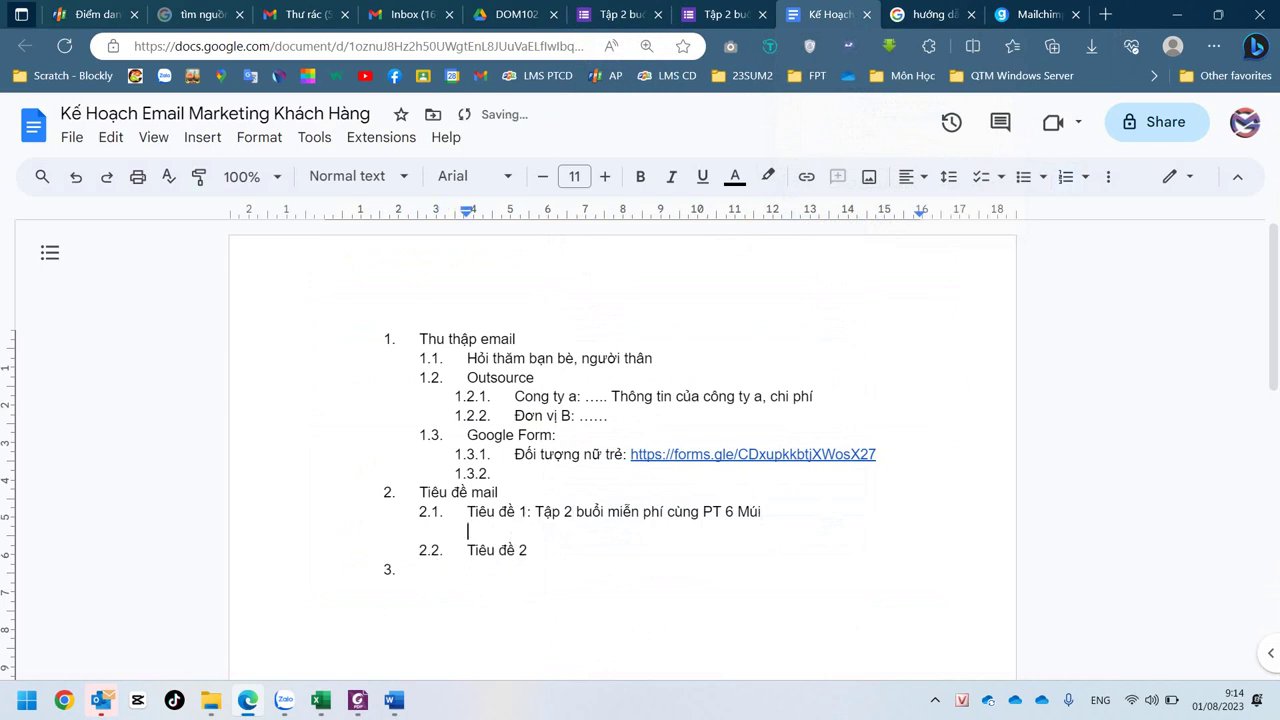
type("Gửi đối tương khác")
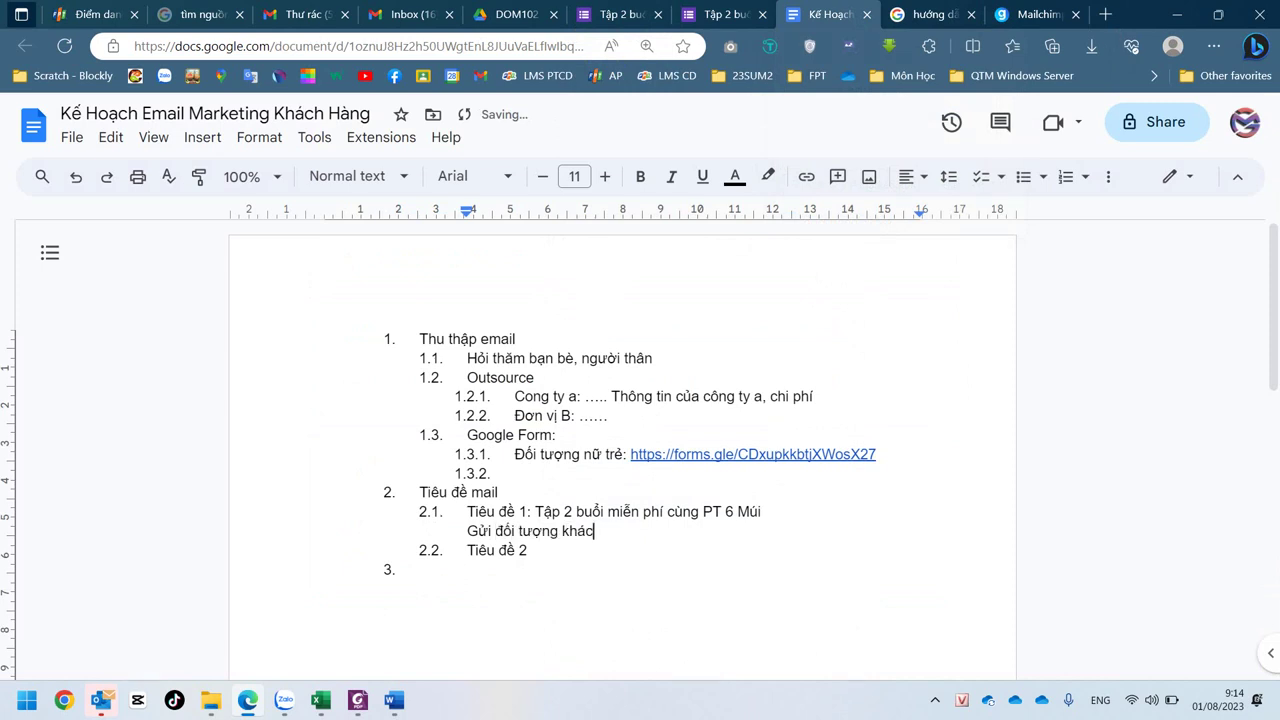
type(" khách hàng nữ từ 28 - 35")
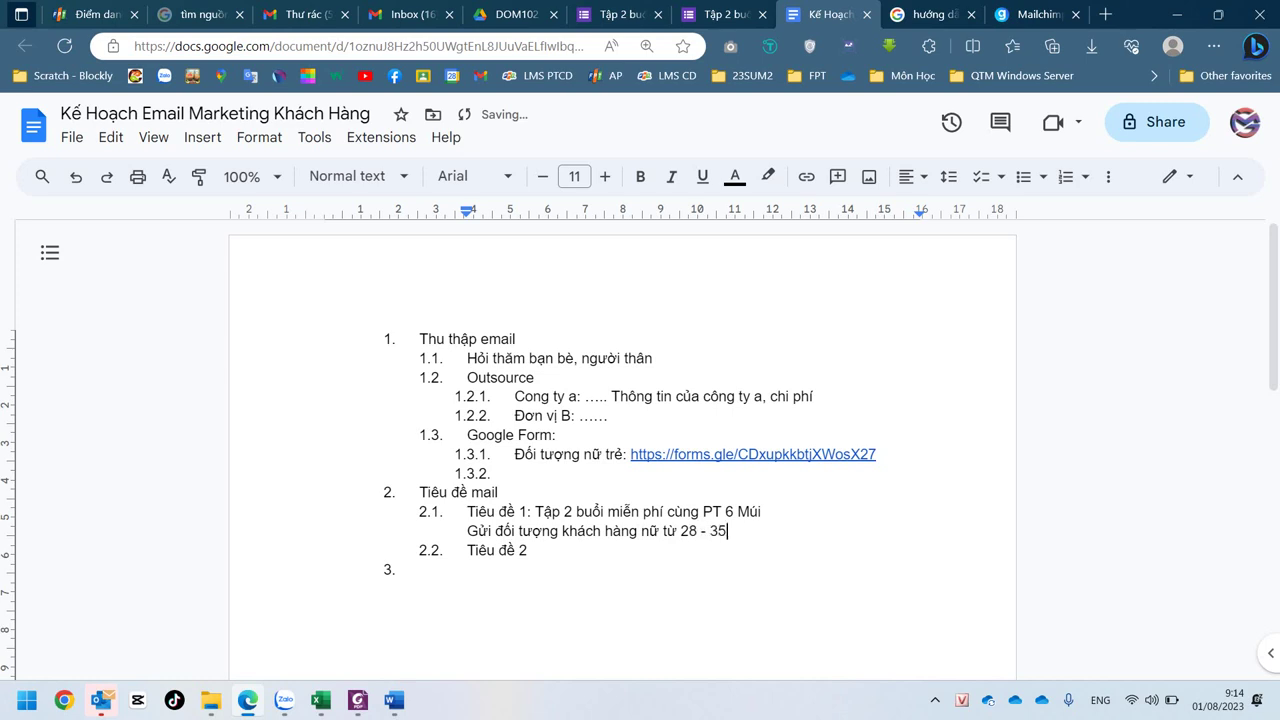
- Correct the note's age range from 28 - 35 to 18 - 25
key("BackSpace")
key("BackSpace")
type("25")
key("Left")
key("Left")
key("Left")
key("Left")
key("BackSpace")
type("1")
key("Right")
key("Right")
key("Right")
key("Right")
- Add an empty list item 2.3 after Tiêu đề 2
left_click(528, 550)
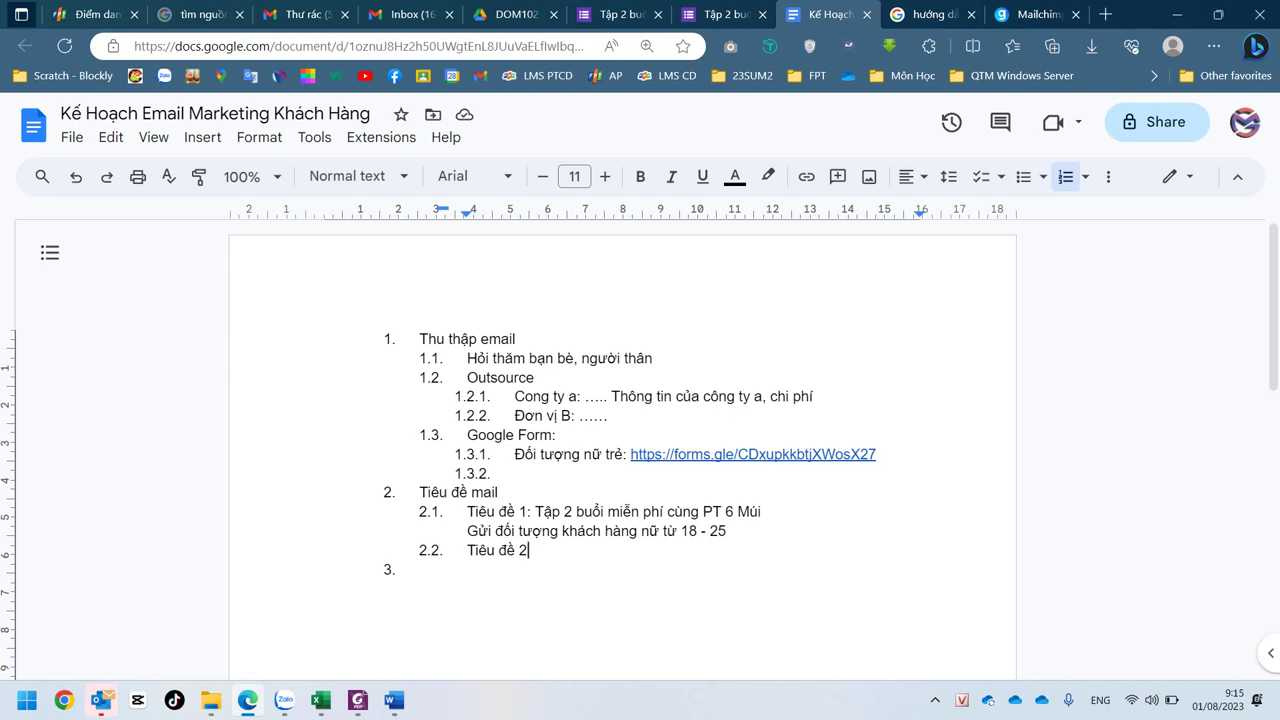
key("Return")
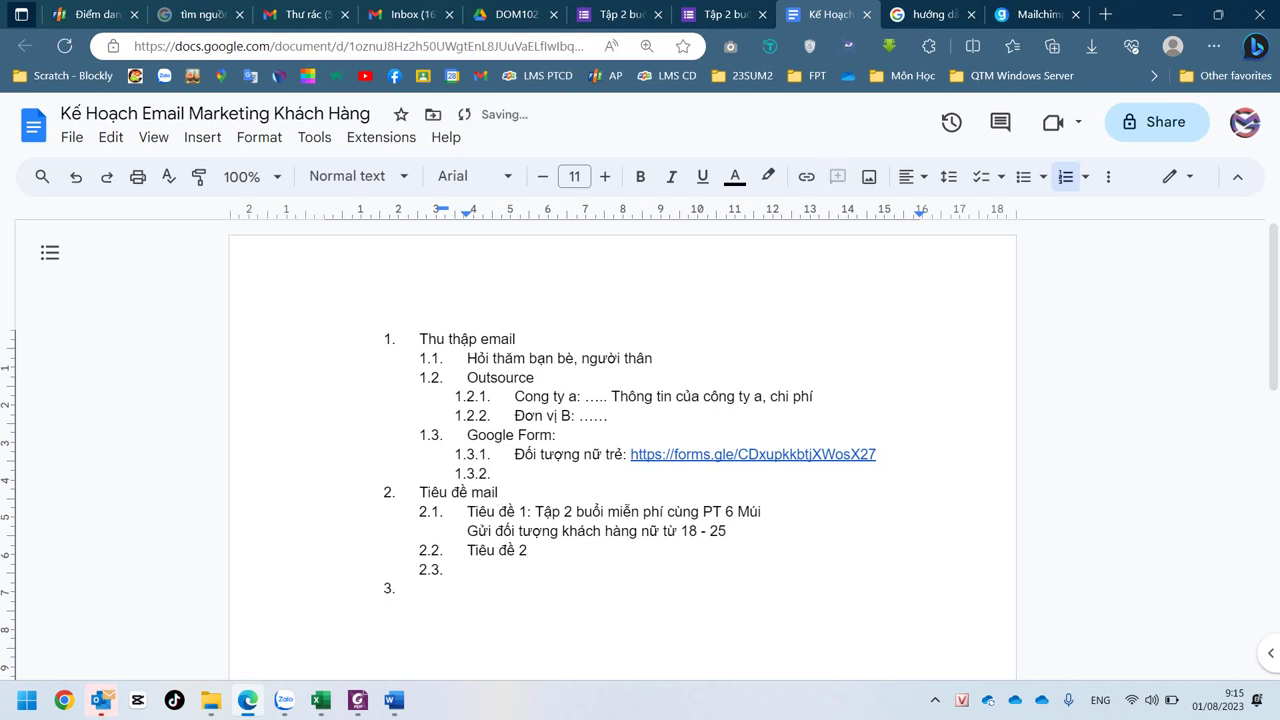
key("Left")
- Add unnumbered filler lines Xdsfjghfdgksfdgs, Dfgsfdgsdfg and ề beneath Tiêu đề 2
key("shift+Return")
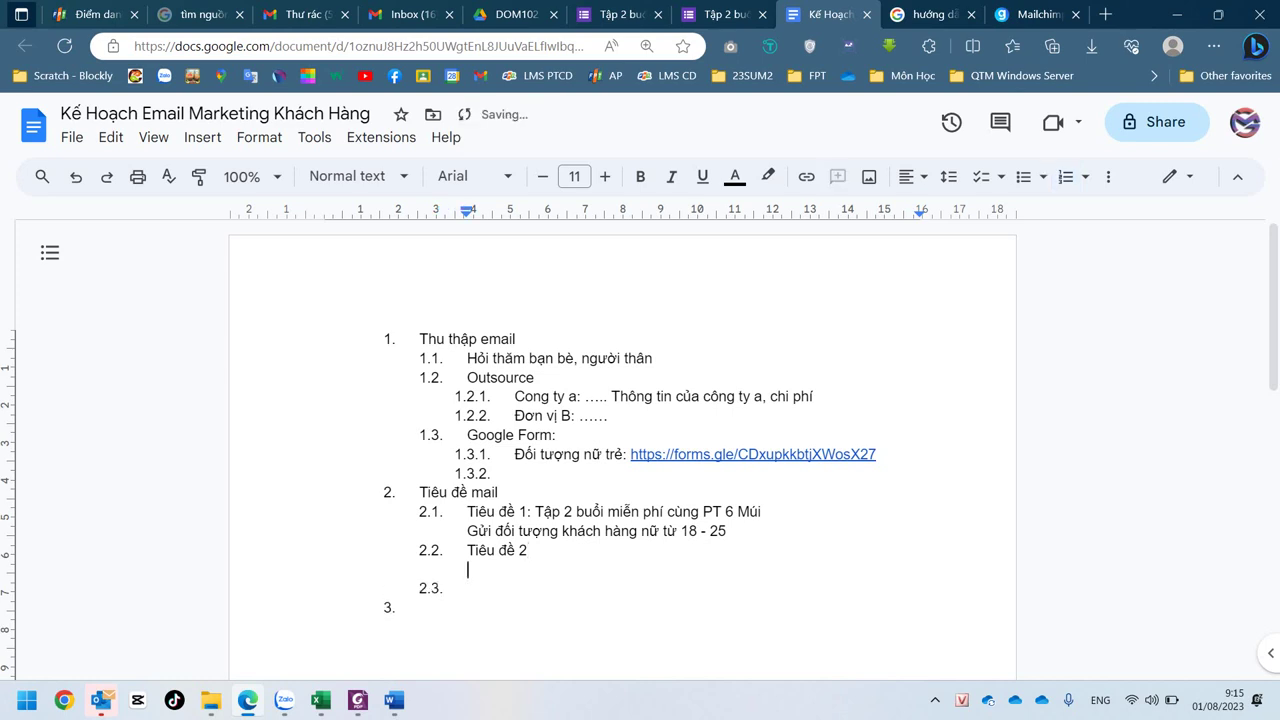
type("xdsfjghfdgksfdgs")
key("shift+Return")
type("dfgsfdgsdfg")
key("shift+Return")
type("ề")
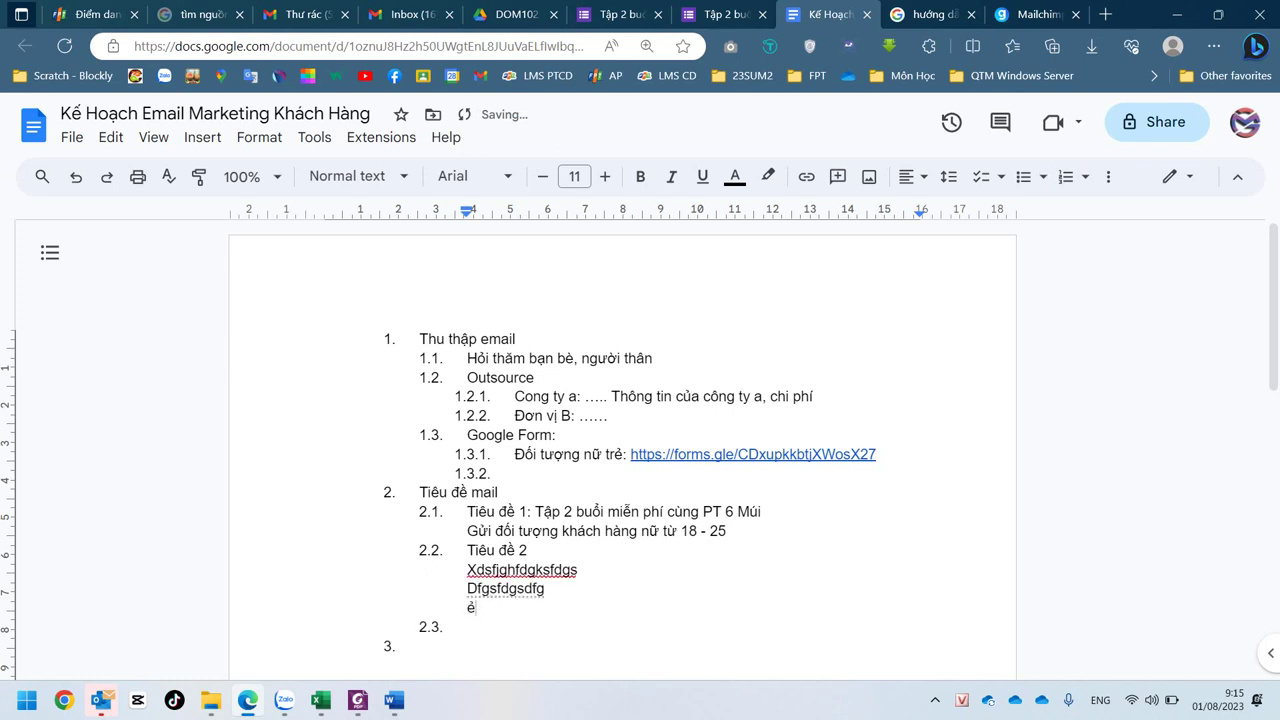
left_click(467, 627)
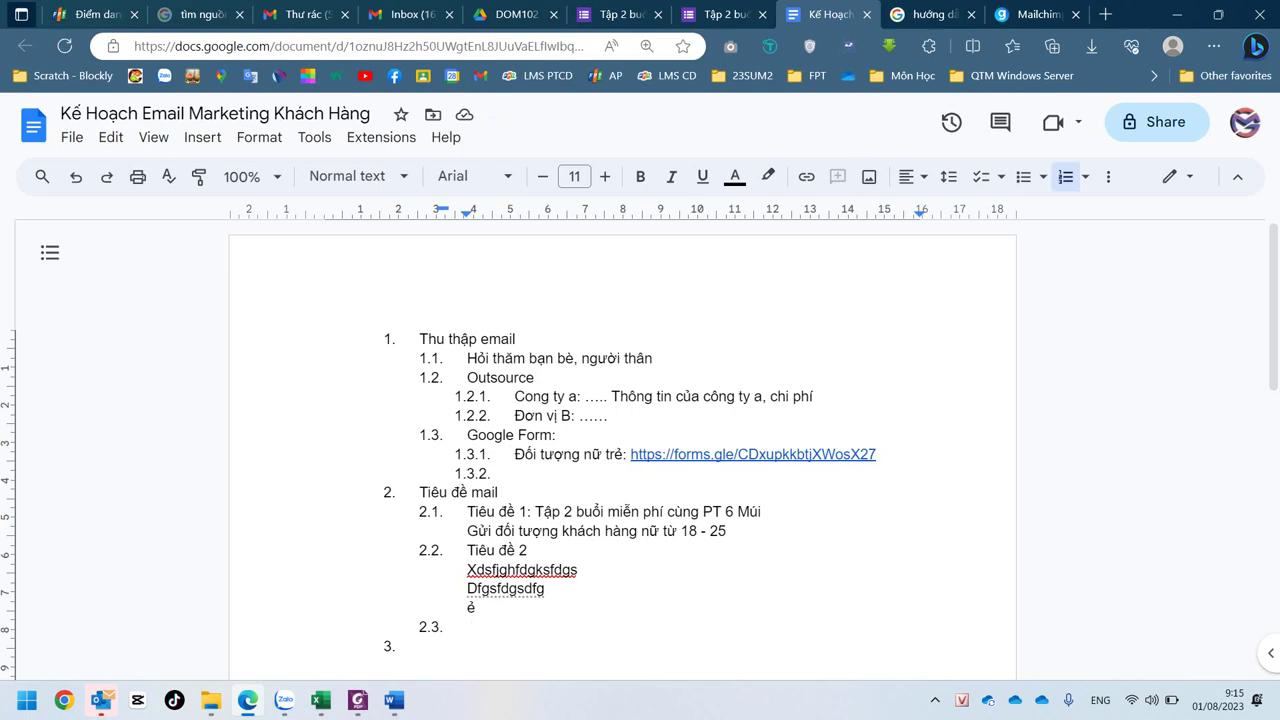
left_click(357, 700)
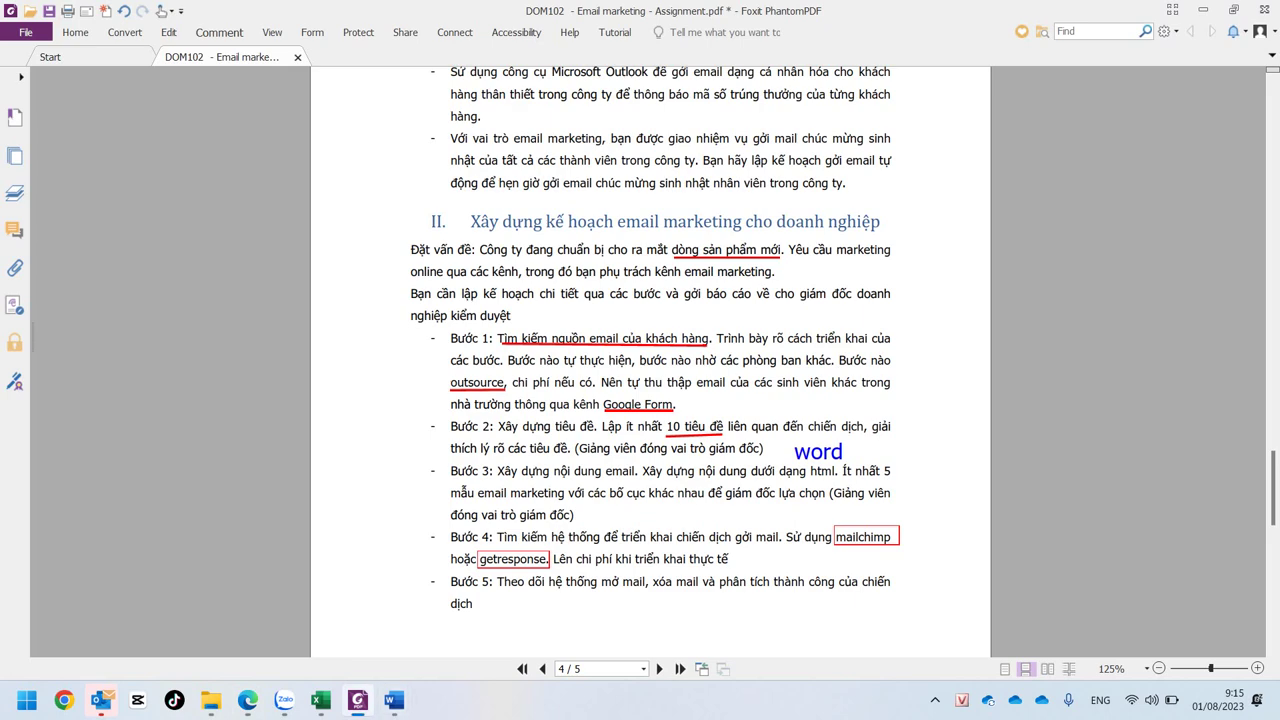
left_click(248, 700)
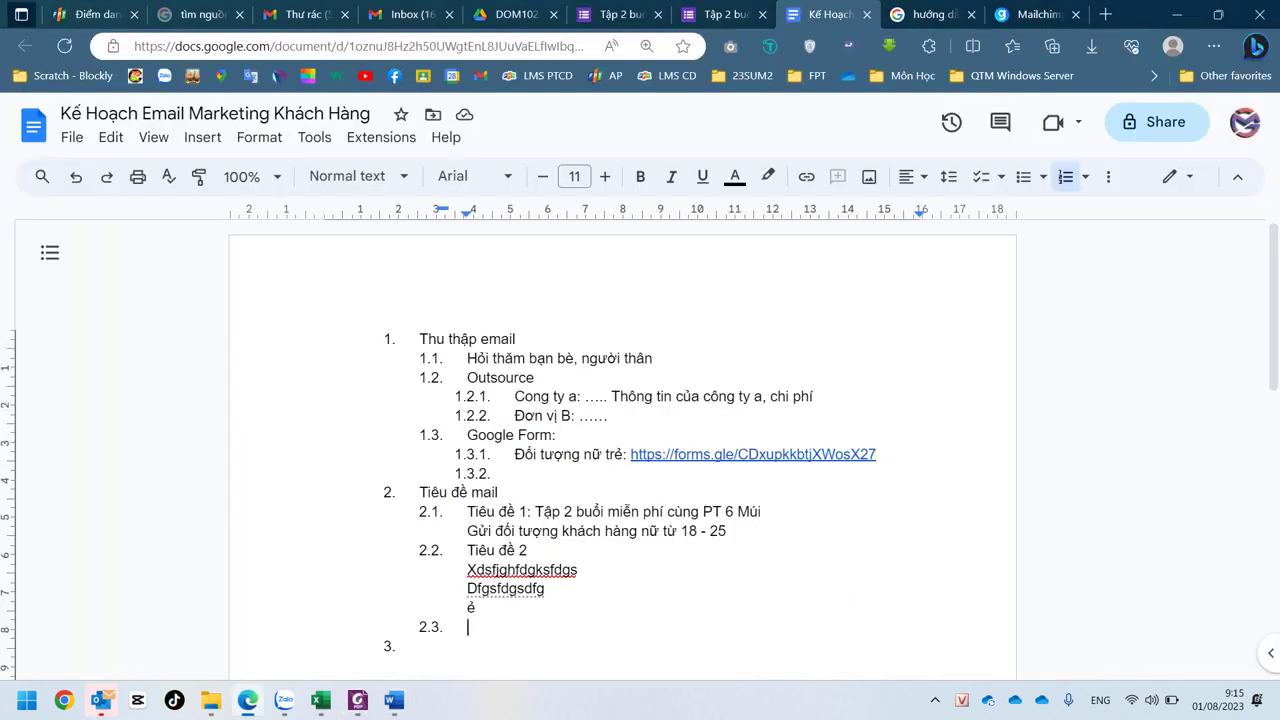
scroll(622, 450, "down", 2)
left_click(420, 415)
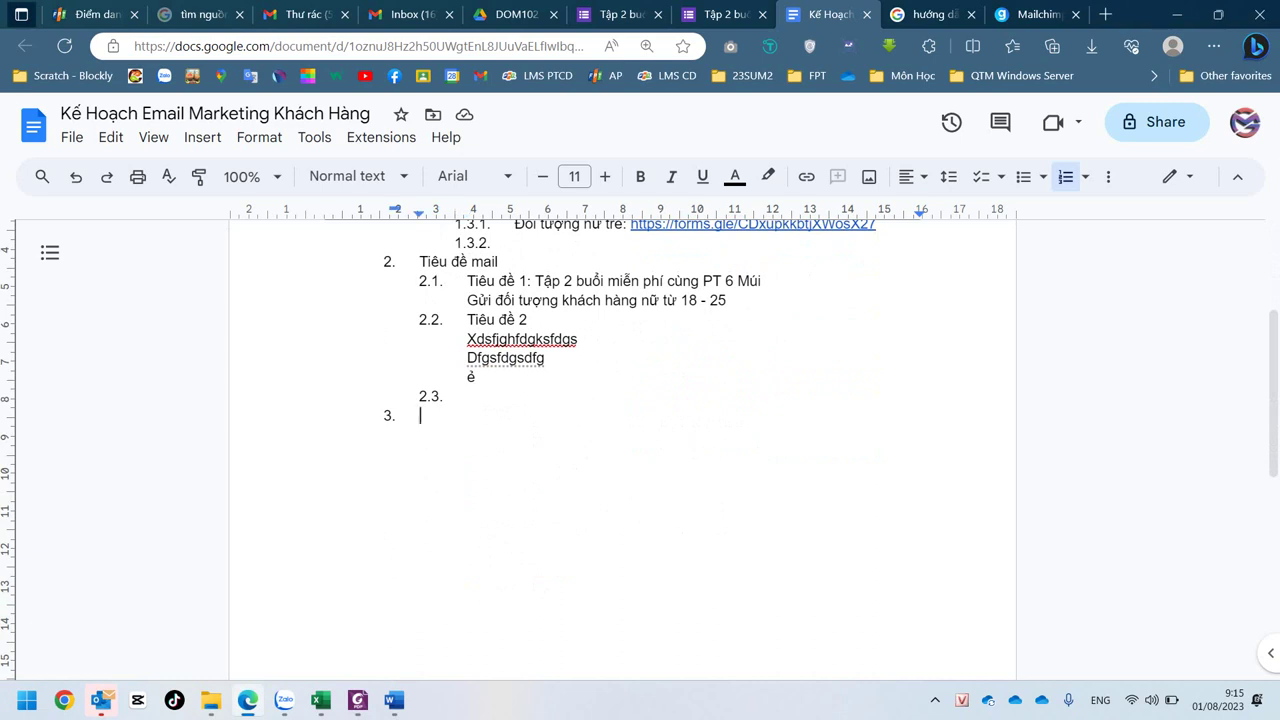
- Type 'Nội dung email:' as item 3 and start an empty item 4 below
type("Nội d")
type("ung ")
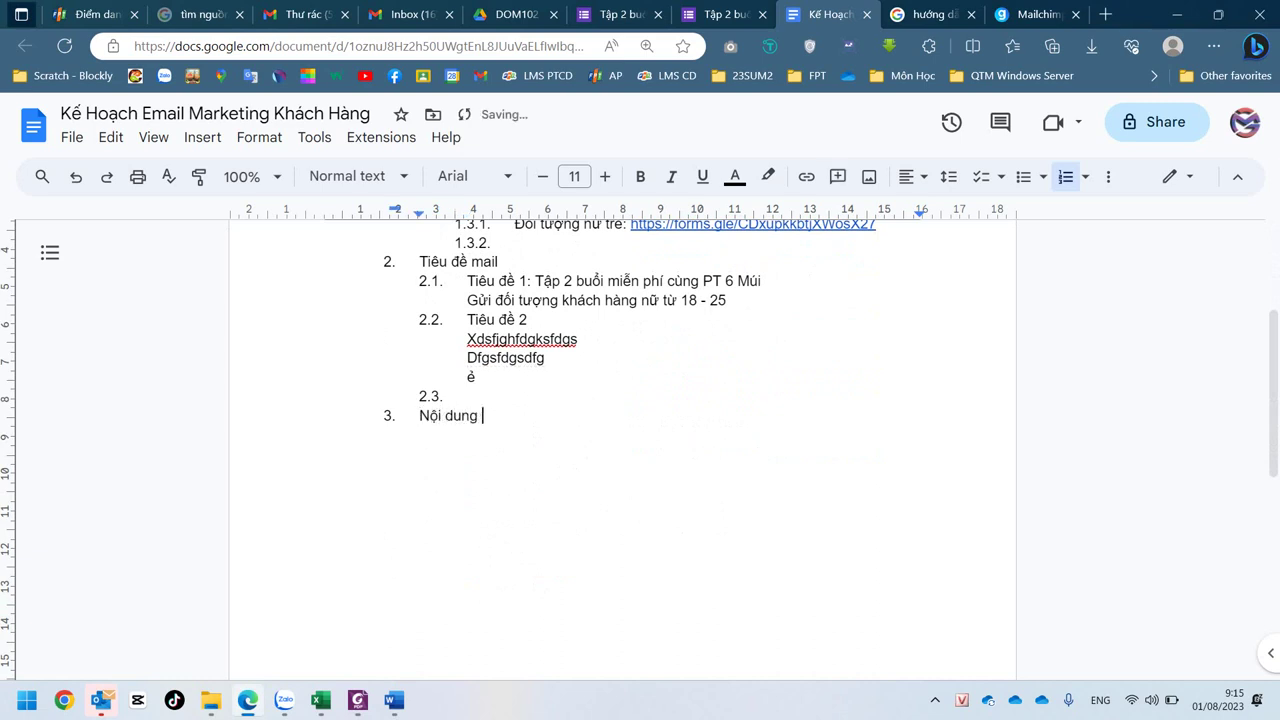
type("email:")
key("Return")
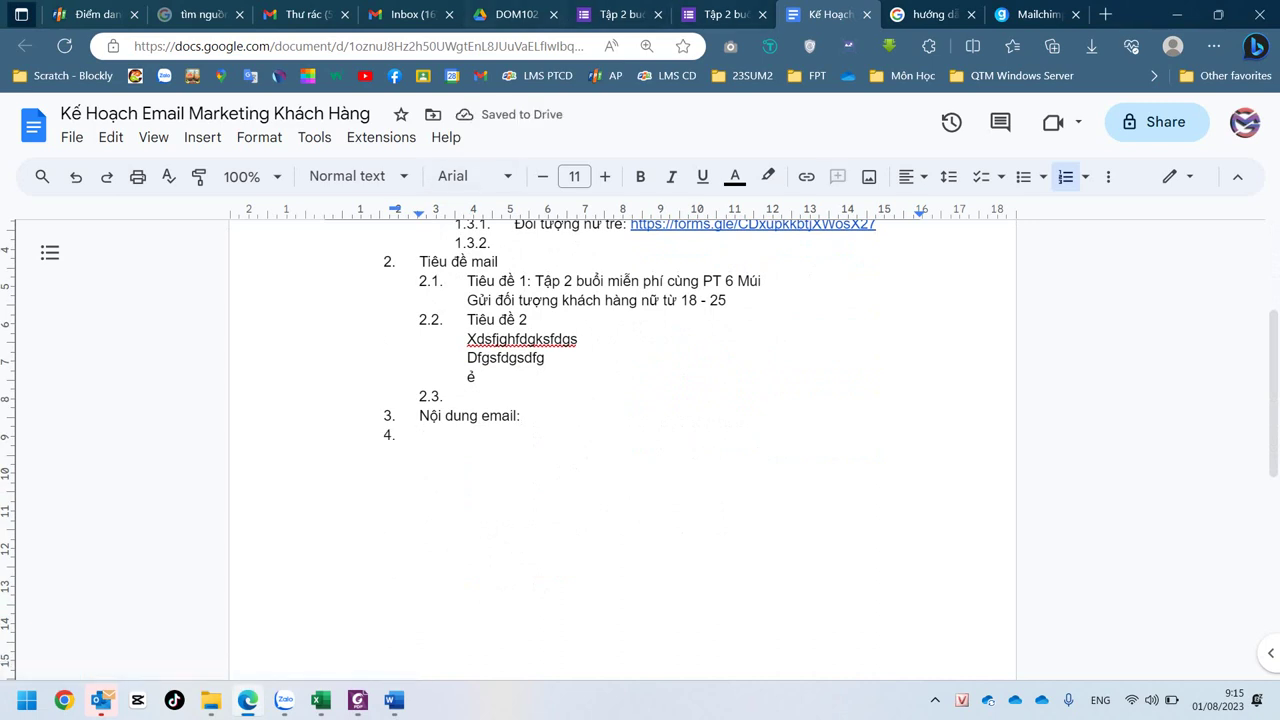
- From the DOM102 Drive tab, create a new Untitled Google Docs document in the folder
left_click(515, 14)
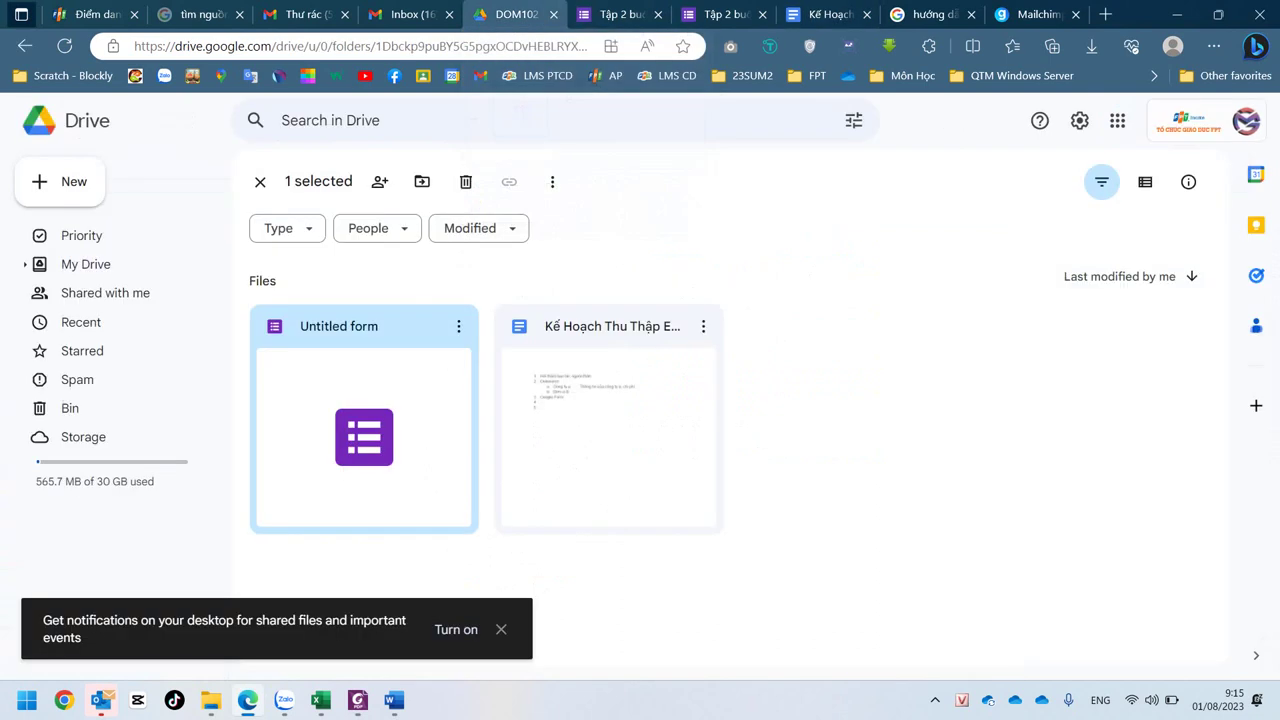
right_click(812, 150)
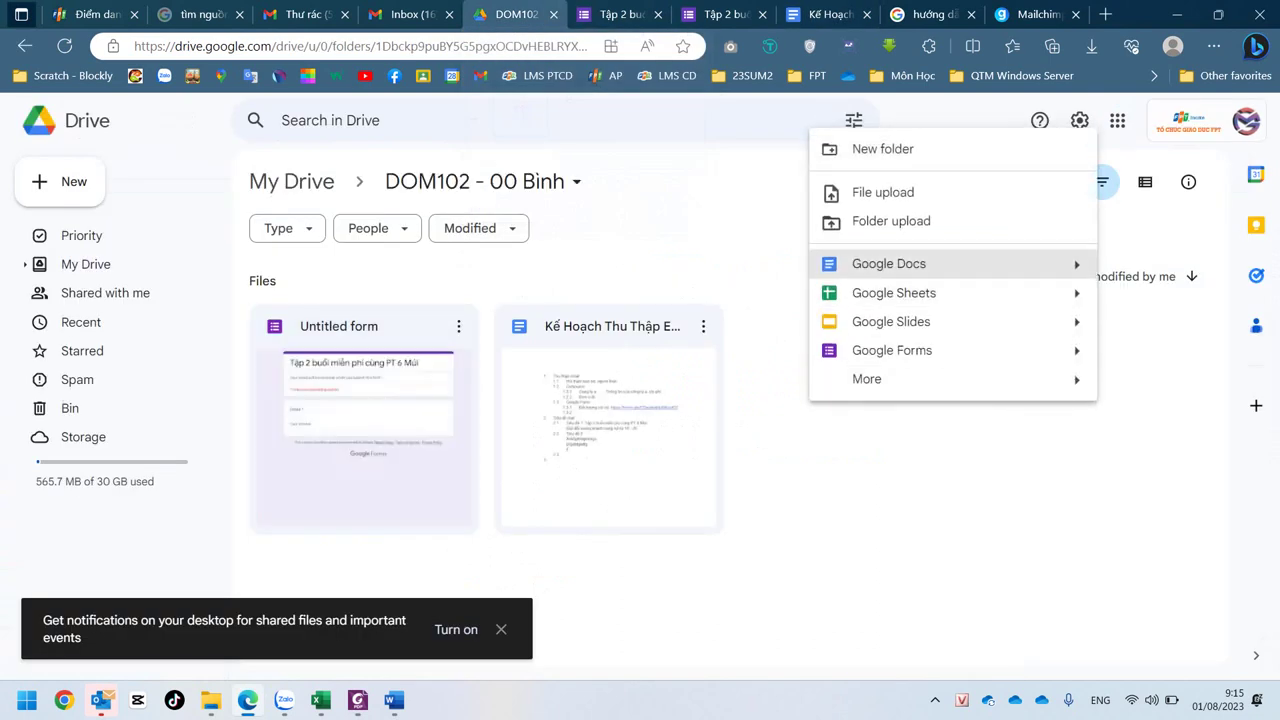
left_click(889, 263)
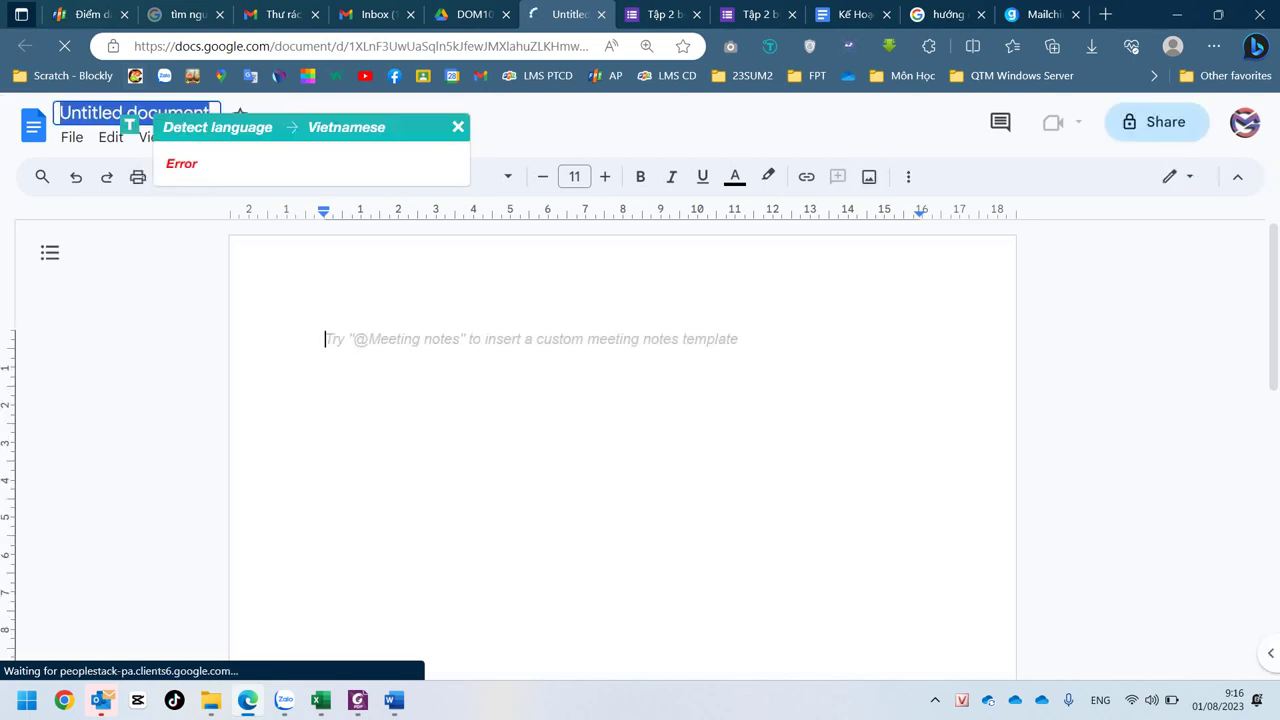
- Title the new document 'Nội dung email 1' and go back to the plan tab
type("No")
key("BackSpace")
key("BackSpace")
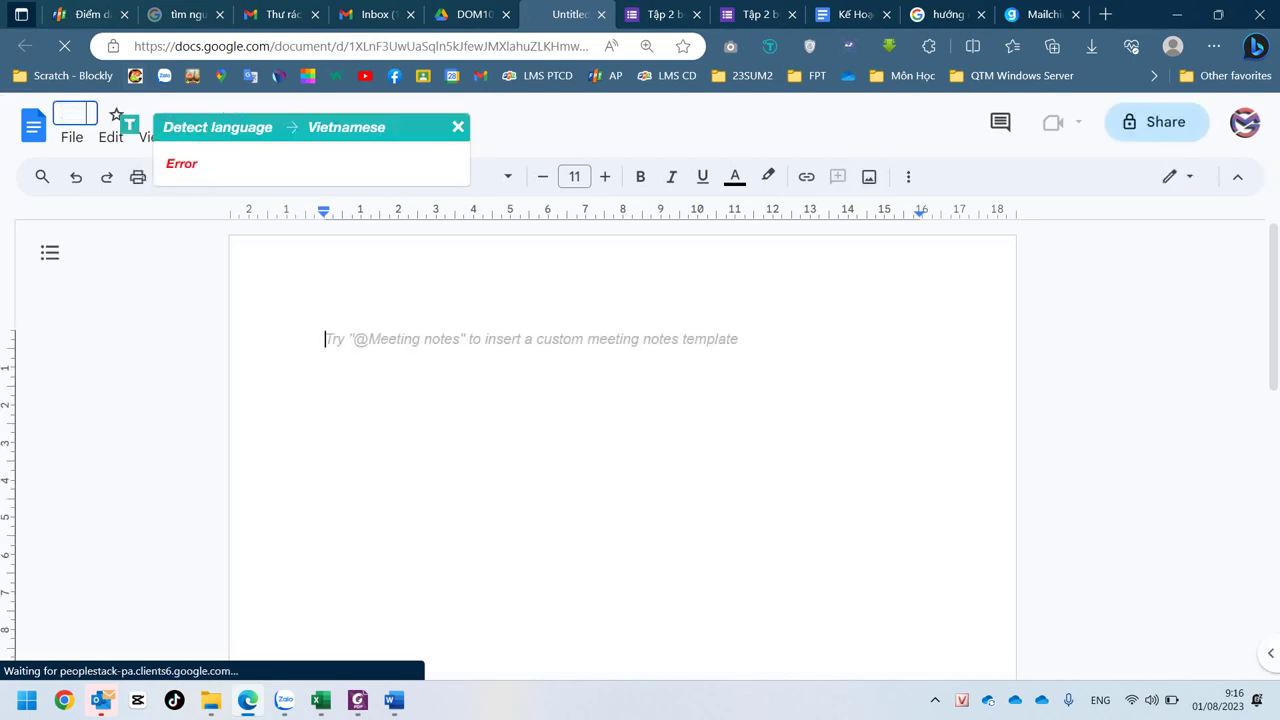
type("Nội")
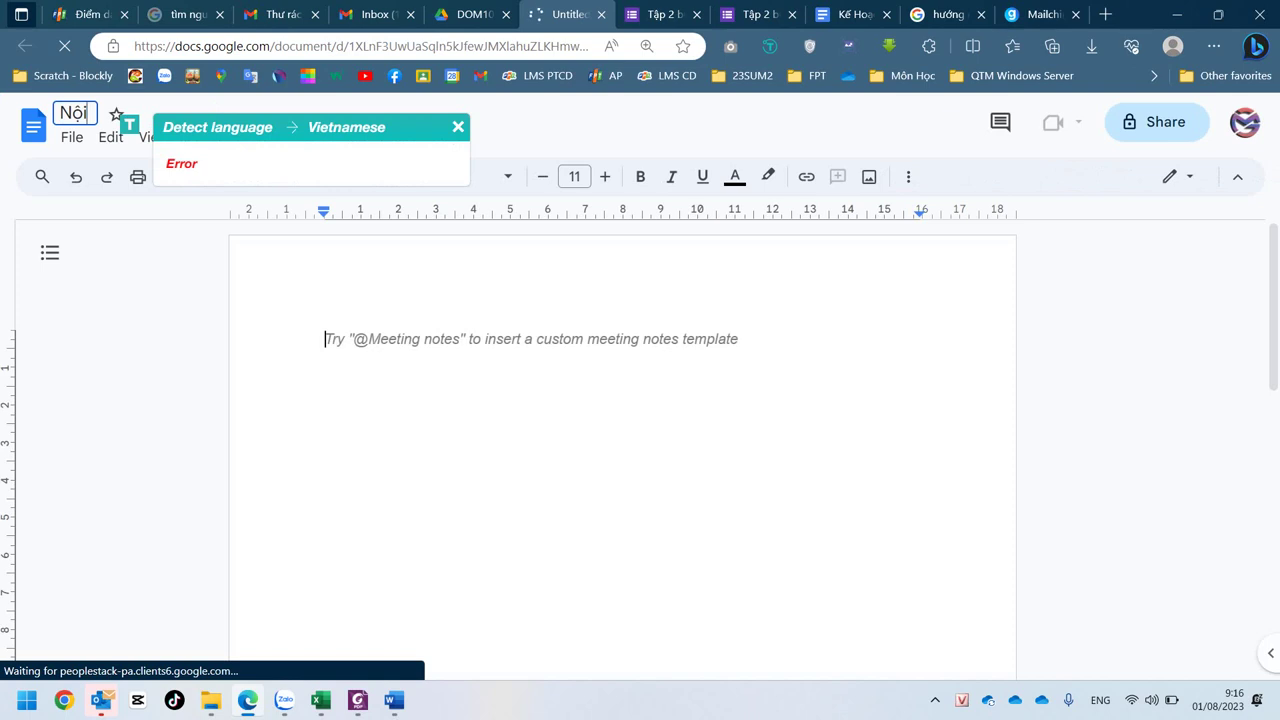
type(" dung email 1")
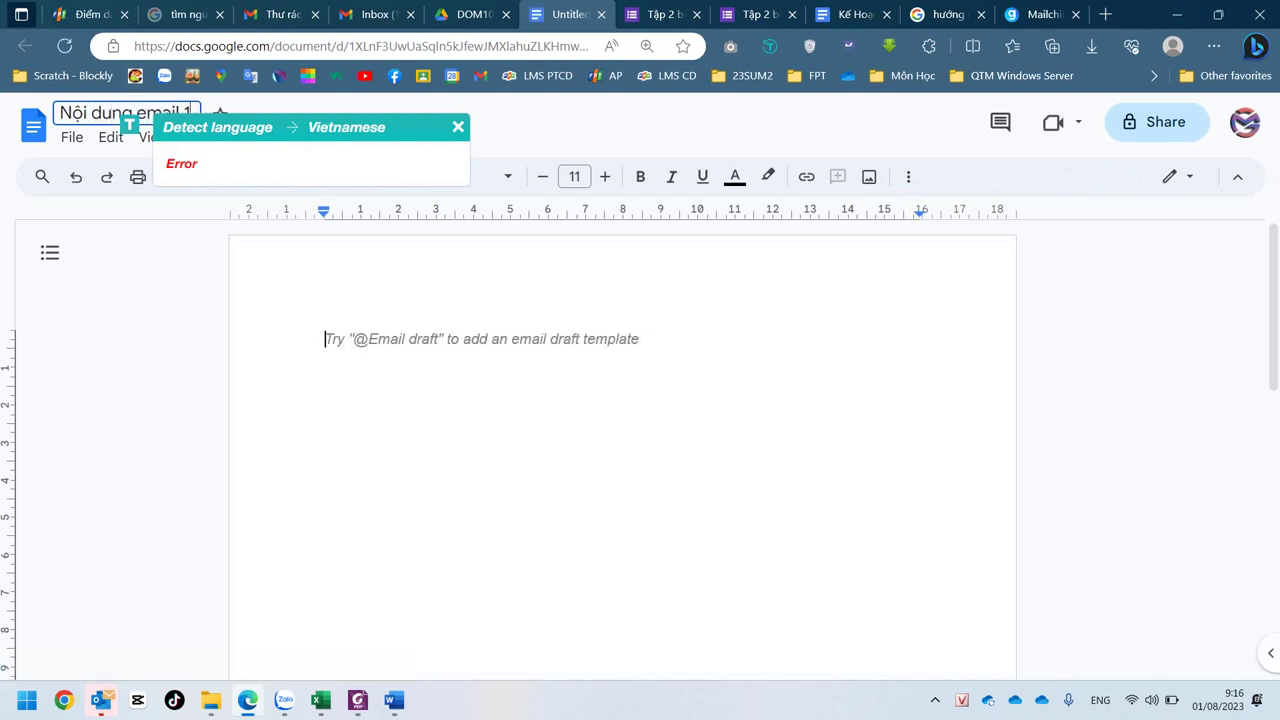
key("Return")
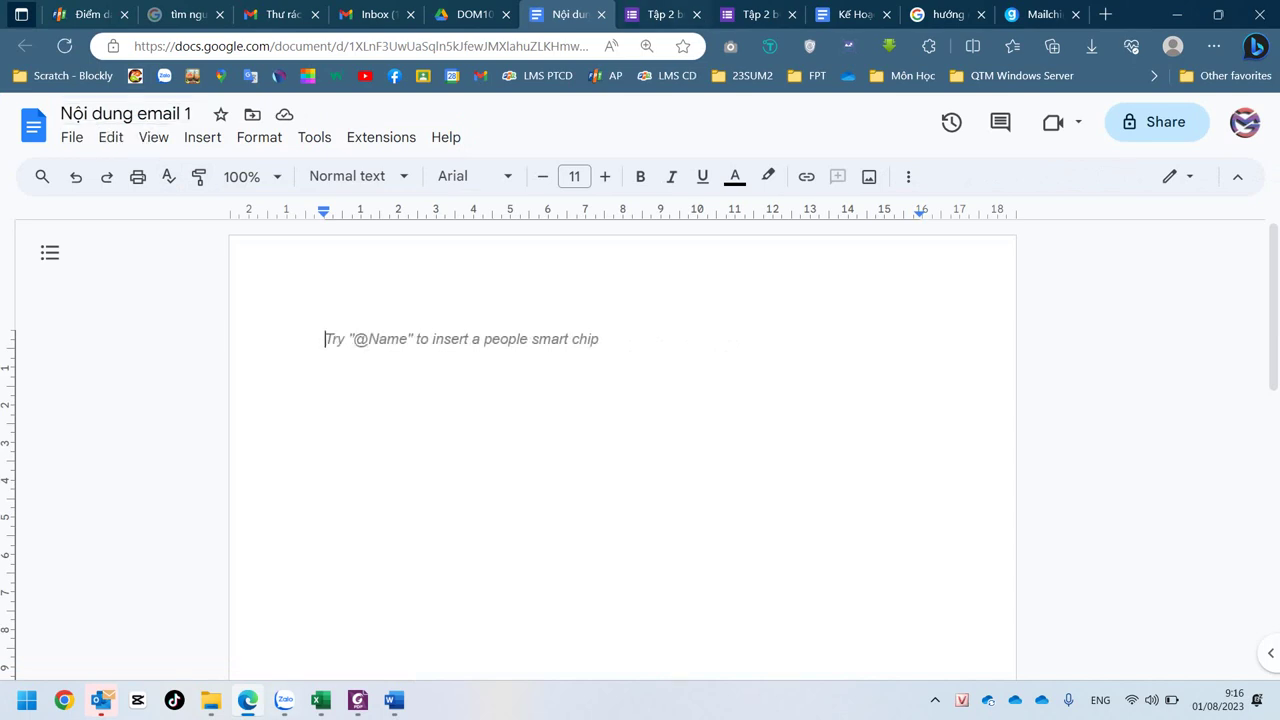
key("ctrl+Tab")
key("ctrl+Tab")
key("ctrl+Tab")
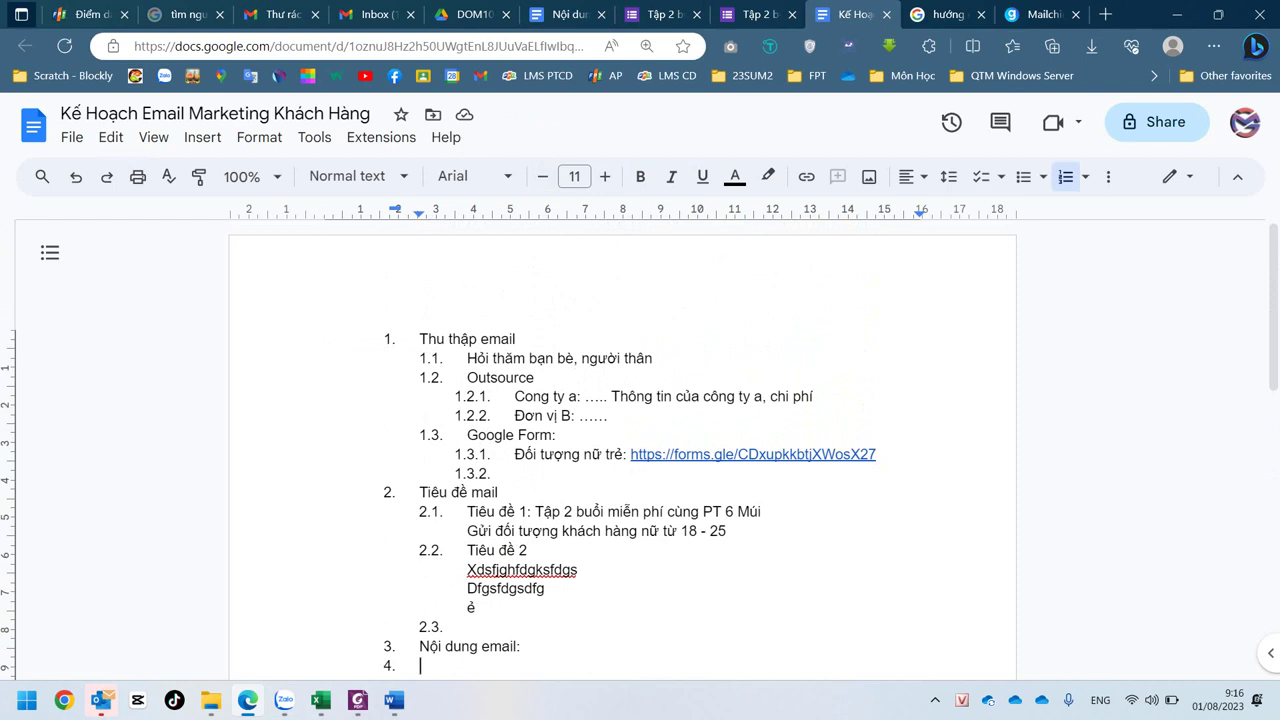
- Select phrases in the plan such as Đối tượng, Tập 2 buổi and the audience note
left_click_drag(515, 454, 565, 454)
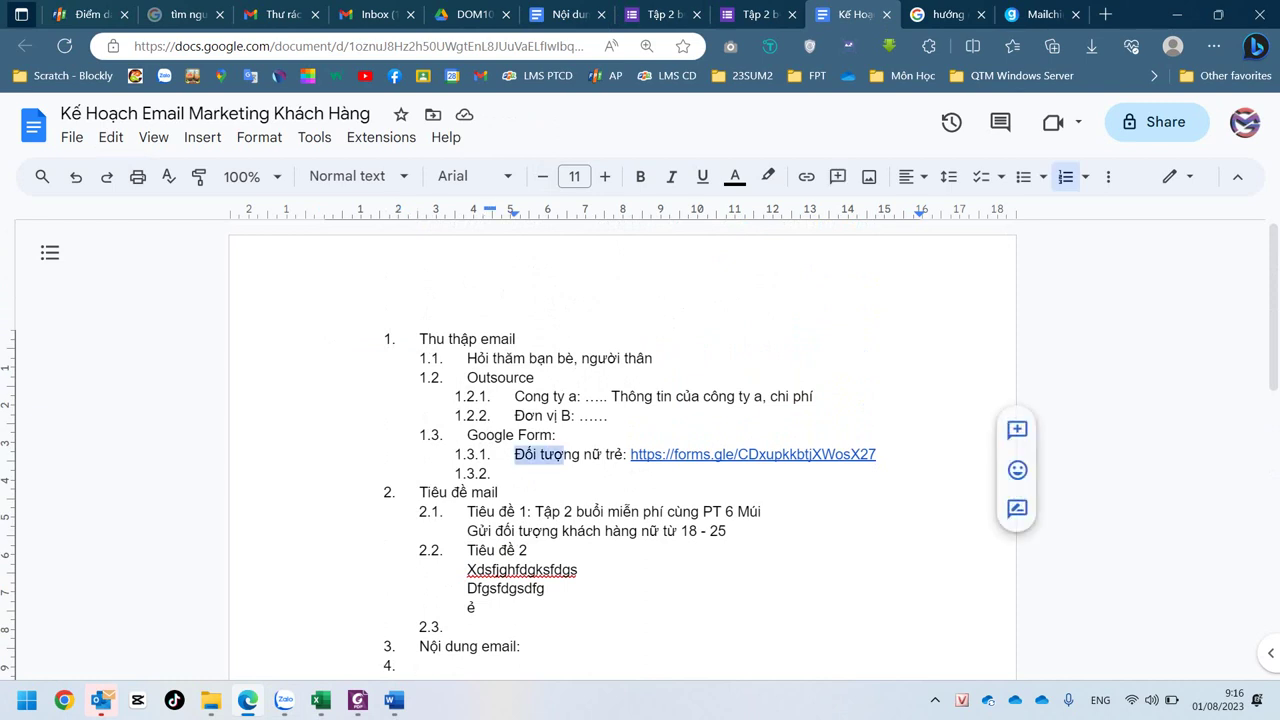
left_click_drag(535, 511, 607, 511)
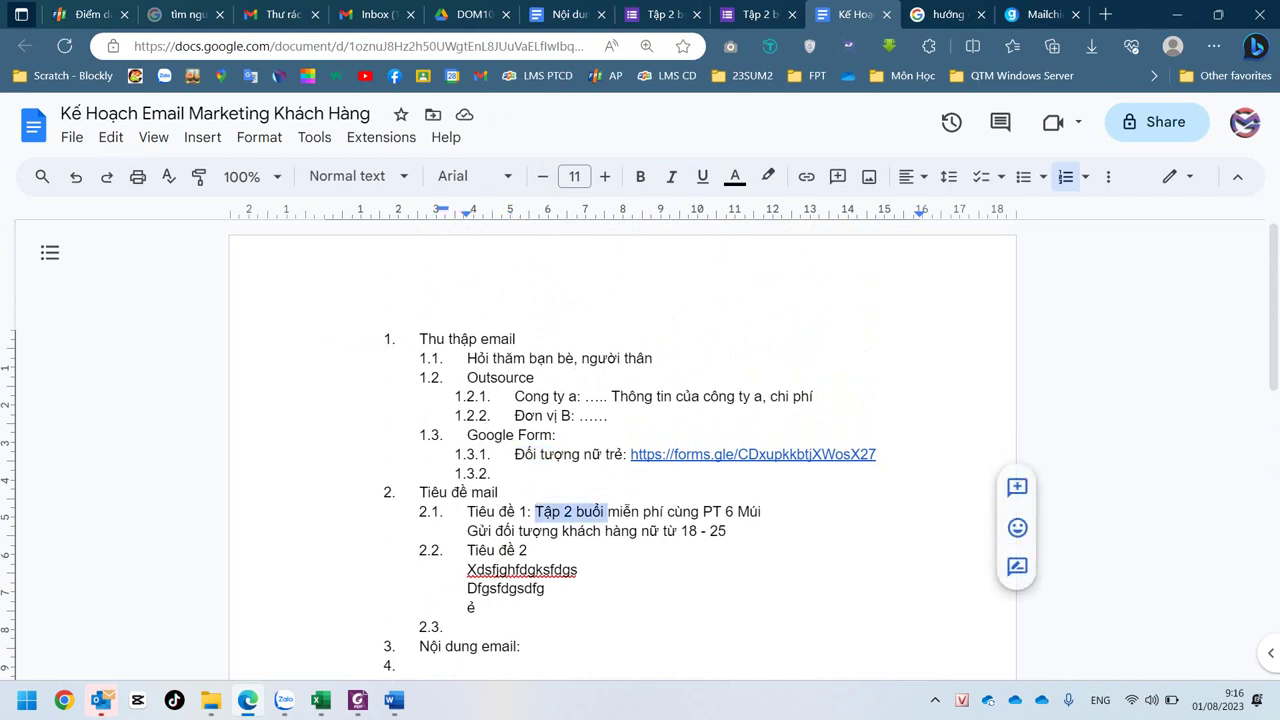
left_click_drag(554, 434, 563, 434)
left_click_drag(518, 531, 569, 531)
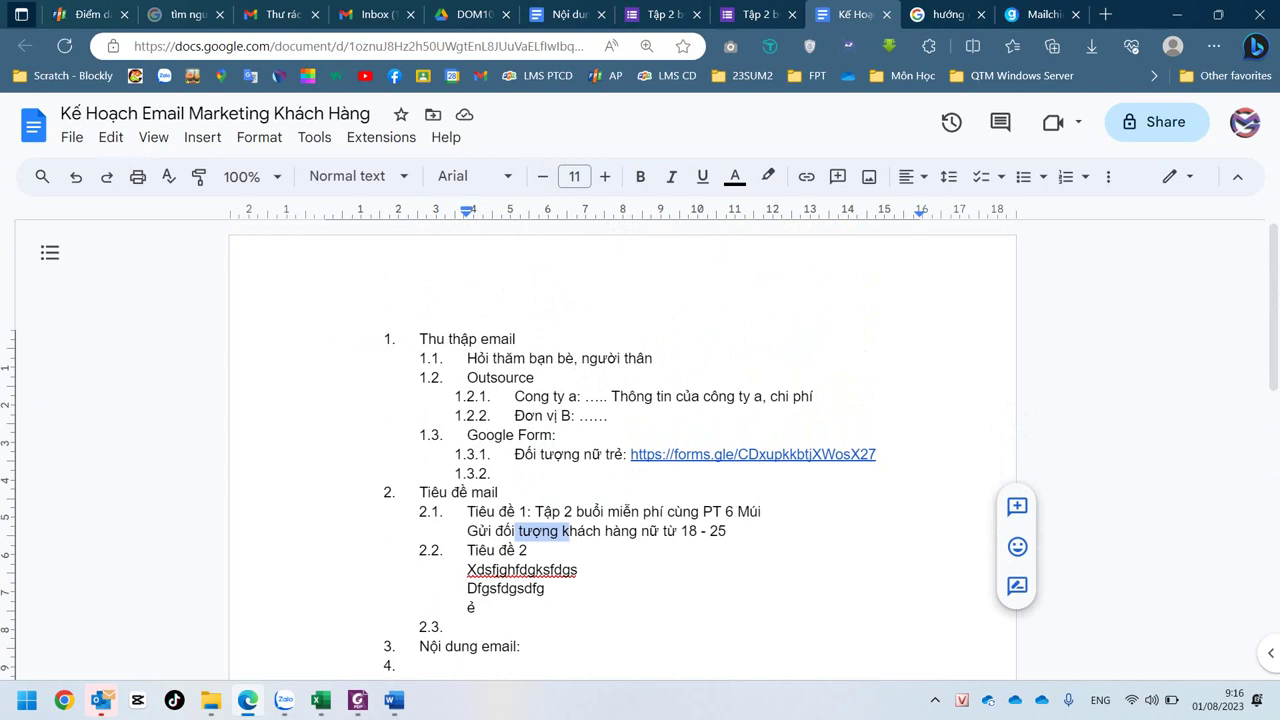
scroll(620, 450, "down", 2)
left_click_drag(520, 415, 527, 415)
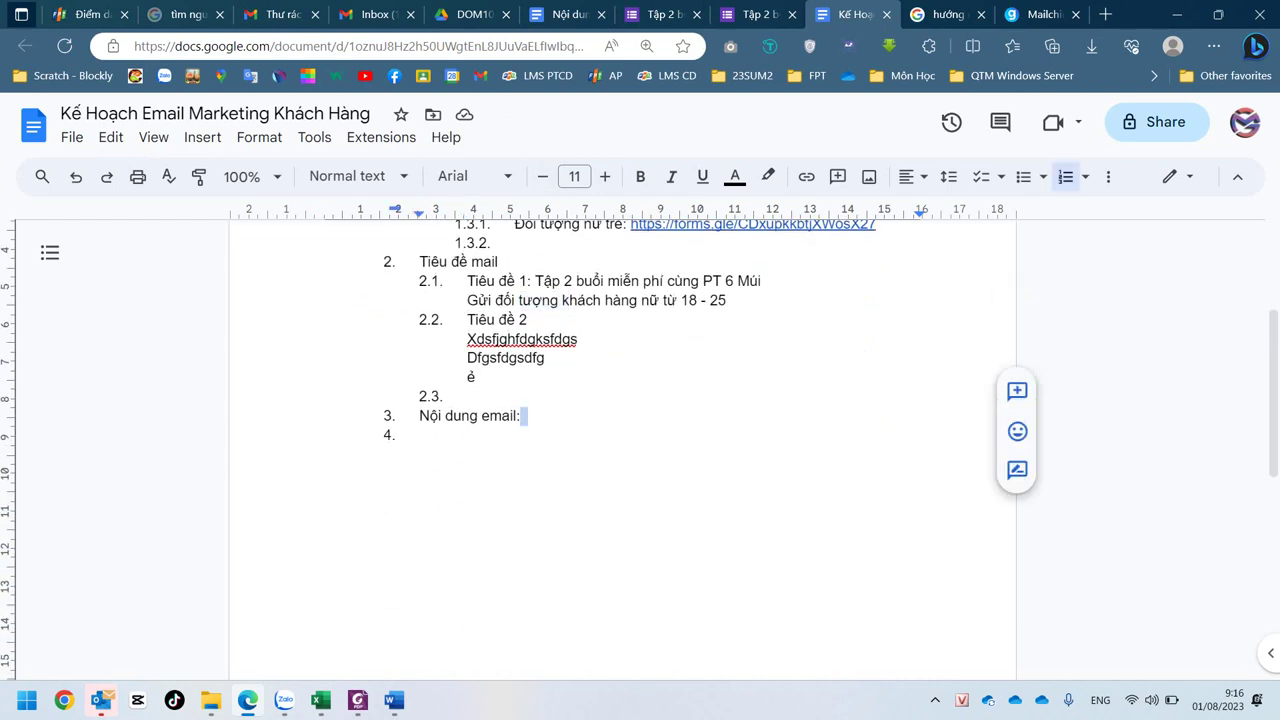
- Add indented sub-item 3.1 'Nội dung email 1:' with a blank unnumbered line and empty 3.2
key("Return")
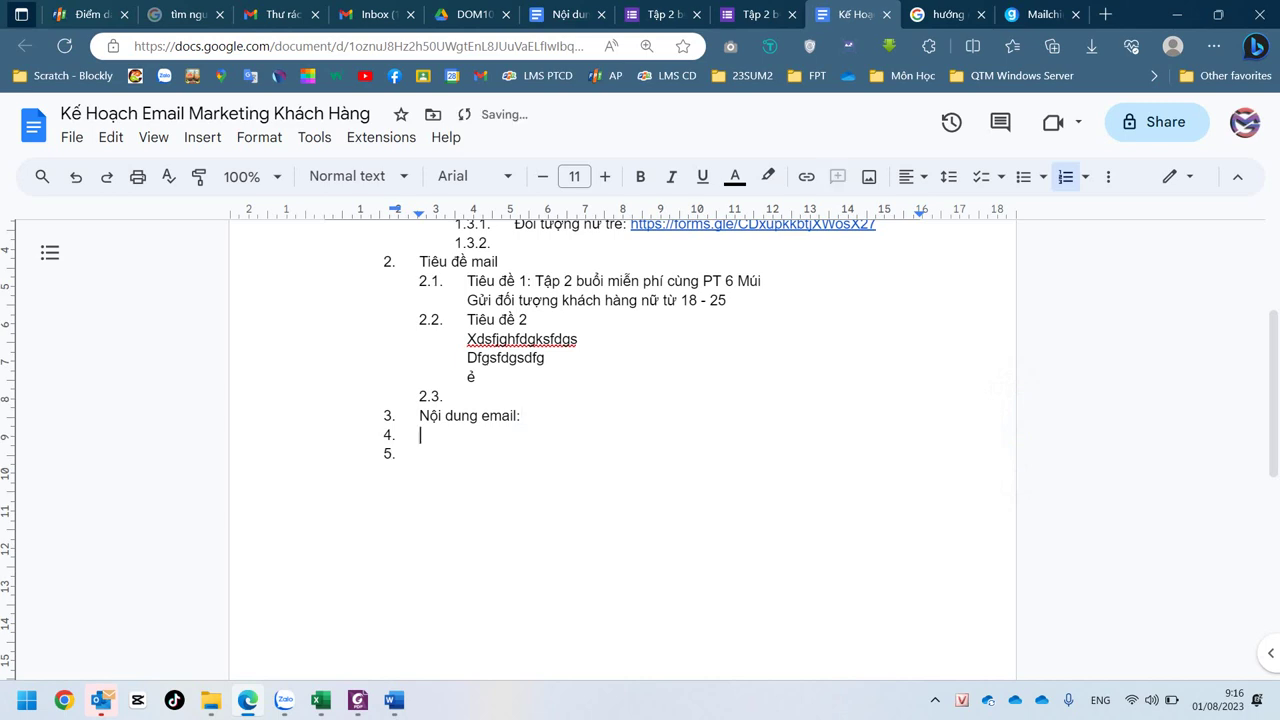
key("Tab")
type("Nội dung ")
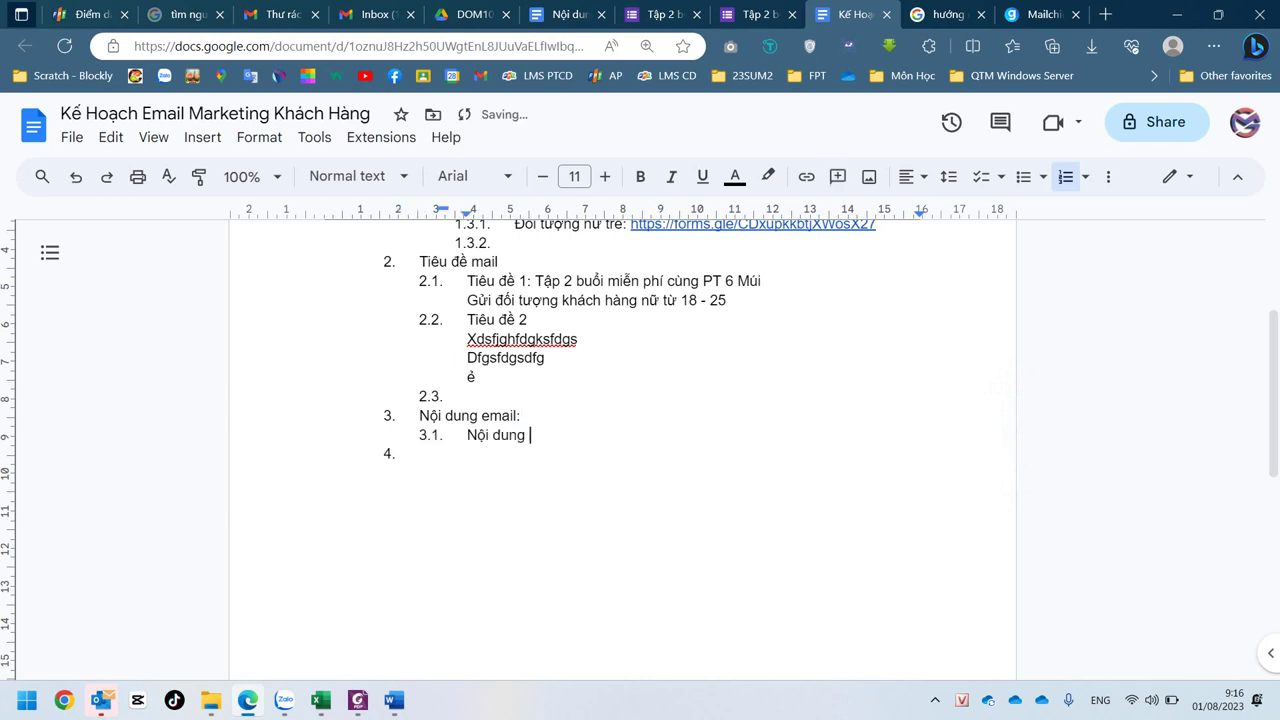
type("email 1:")
key("Return")
left_click(580, 435)
key("Return")
key("BackSpace")
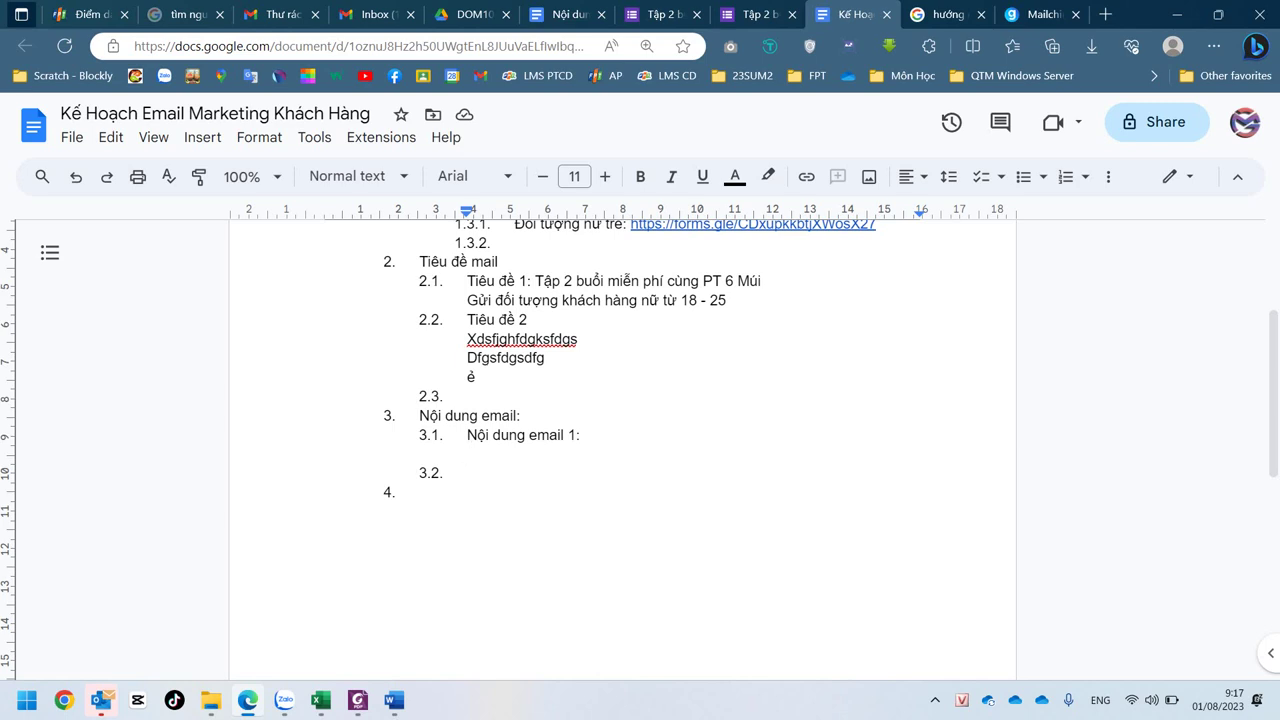
- Type 'SOẠN NỘI DUNG EMAIL' atop the Nội dung email 1 document, then bring up the assignment PDF
left_click(394, 700)
left_click(565, 14)
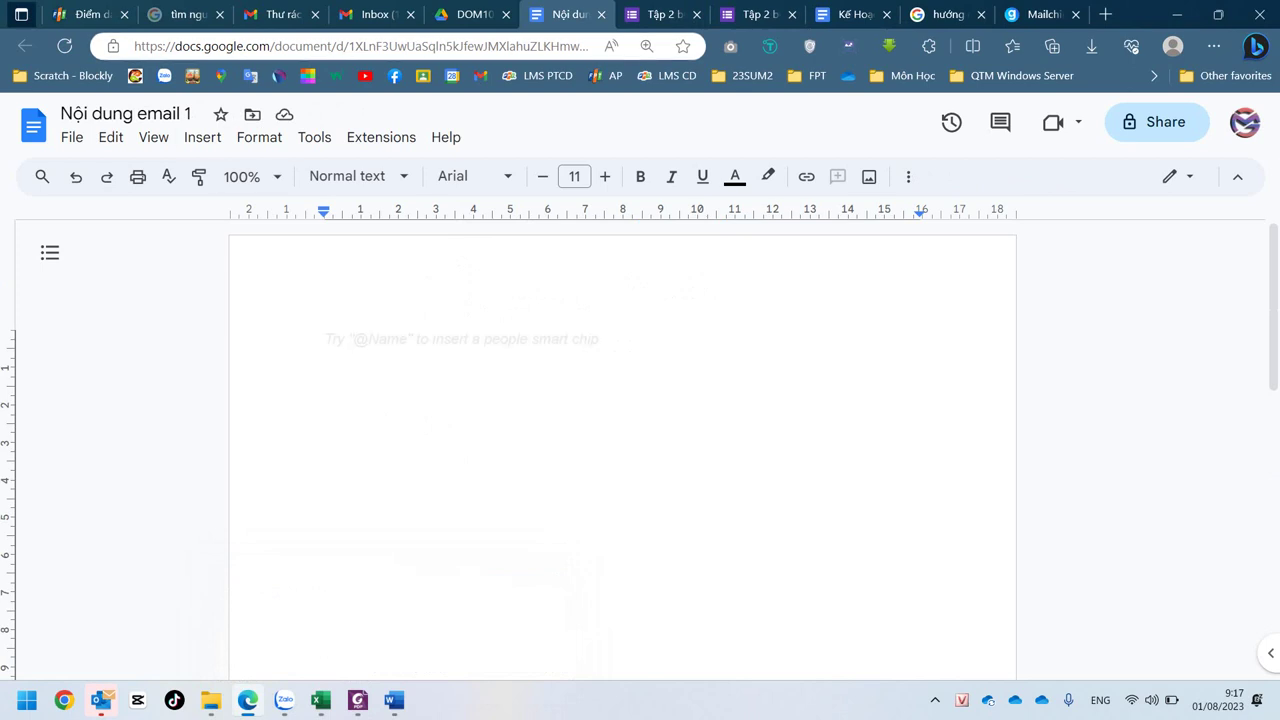
type("SOẠN NO")
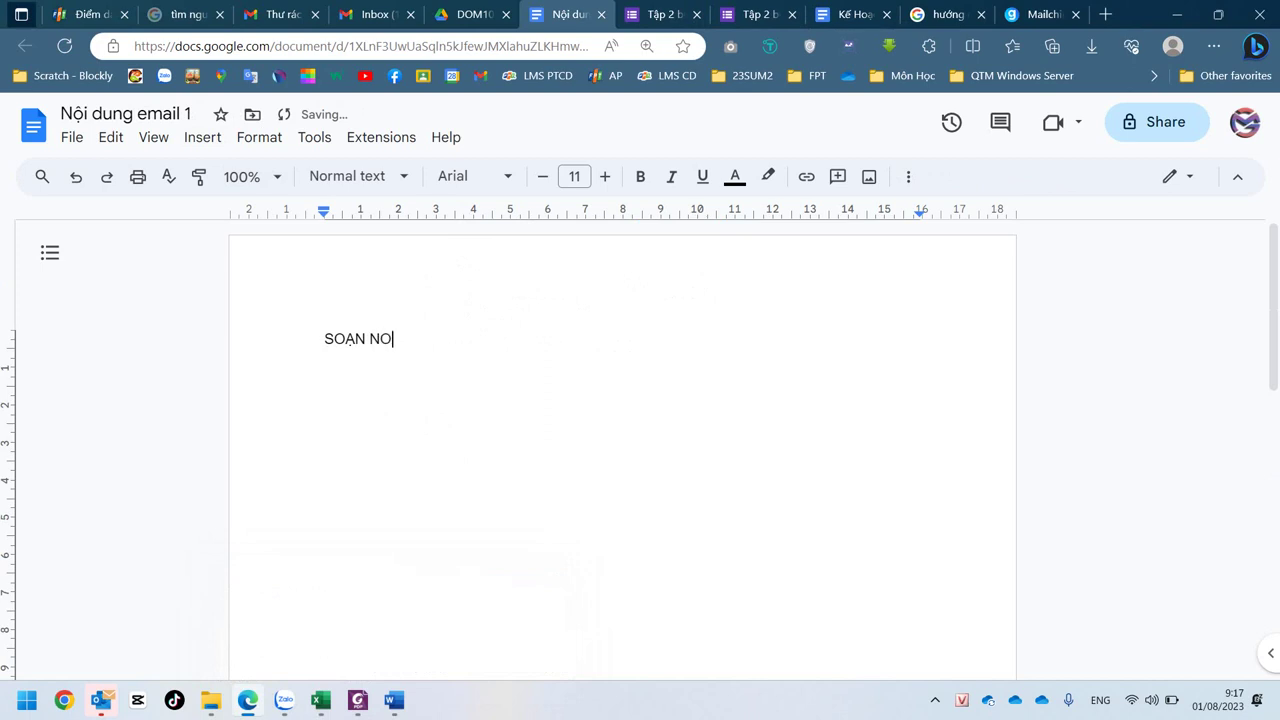
key("BackSpace")
type("ỘI DUNG EMAIL")
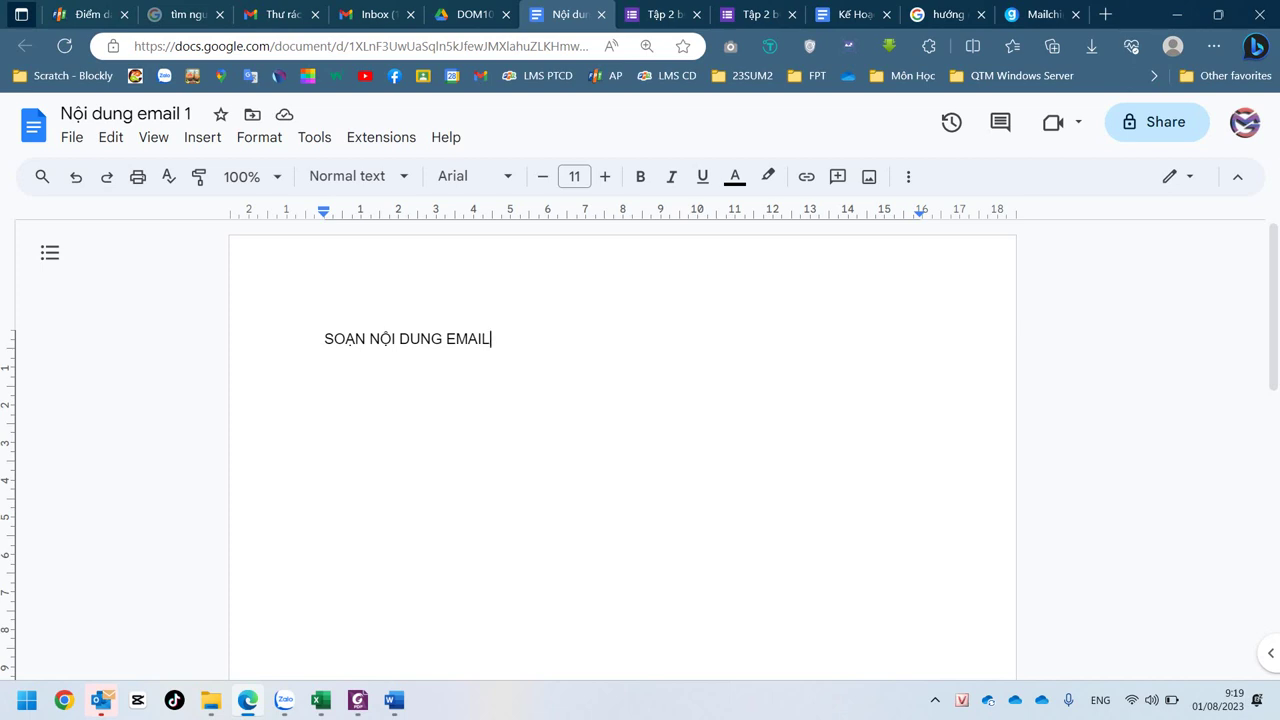
left_click(358, 700)
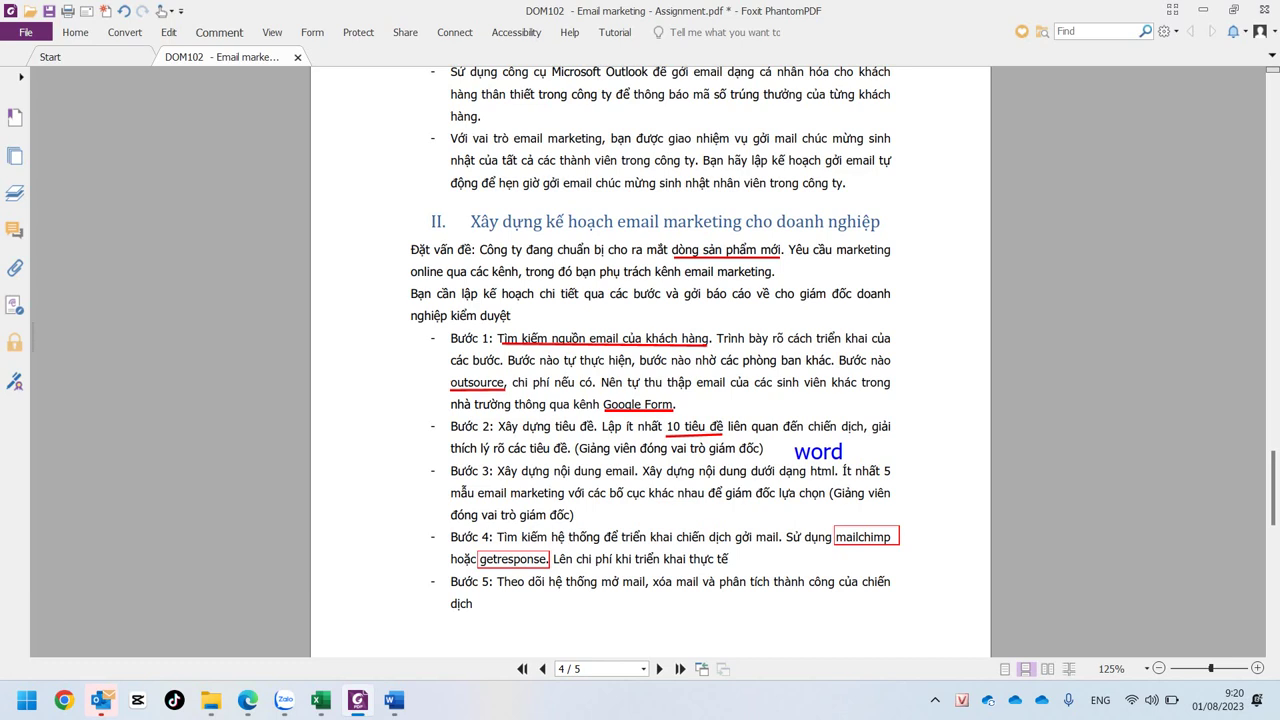
- Return from Foxit to Edge and switch to the DOM102 Google Drive tab
key("alt+Tab")
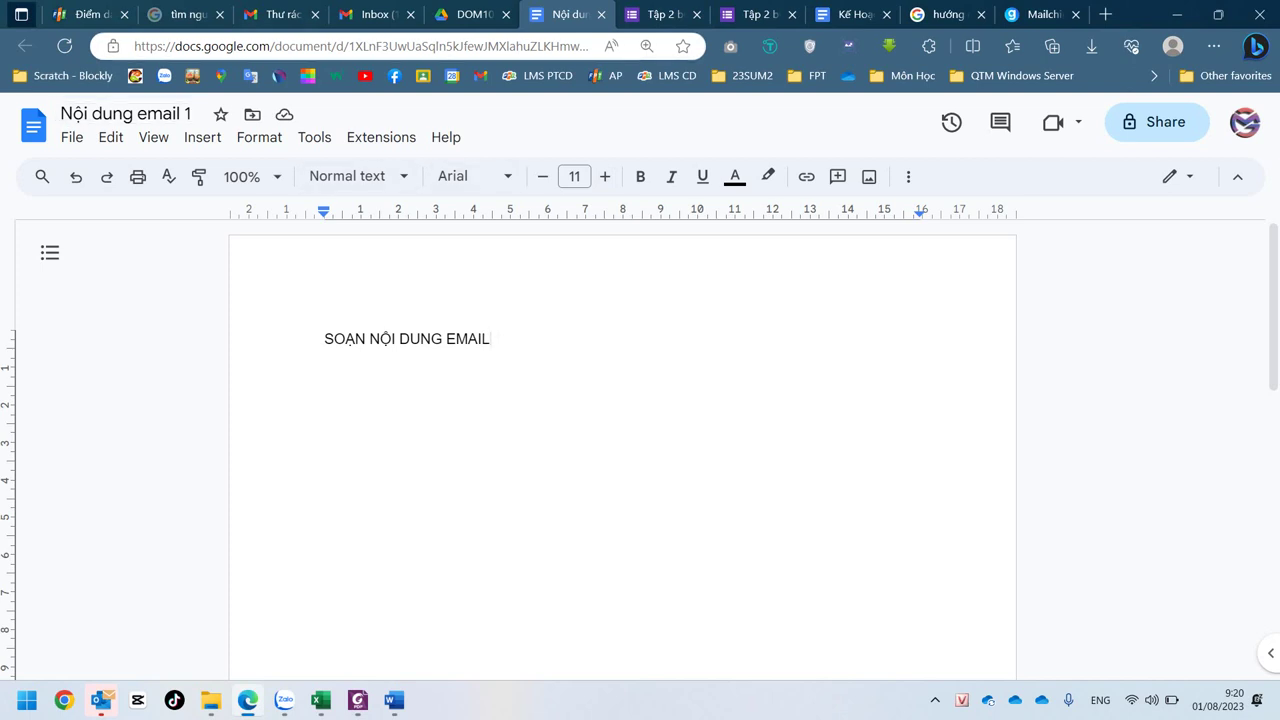
key("ctrl+shift+Tab")
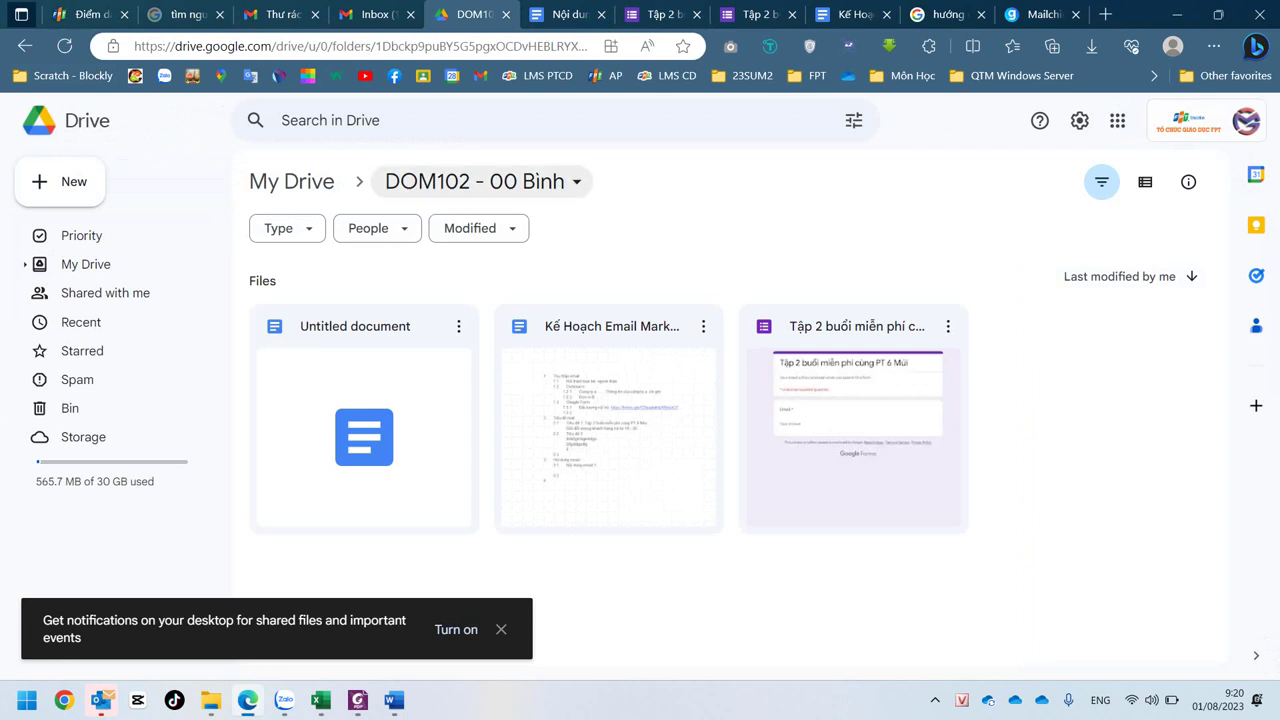
- Go up to My Drive and open the DOM102 folder's actions menu
left_click(480, 181)
left_click(480, 181)
left_click(292, 181)
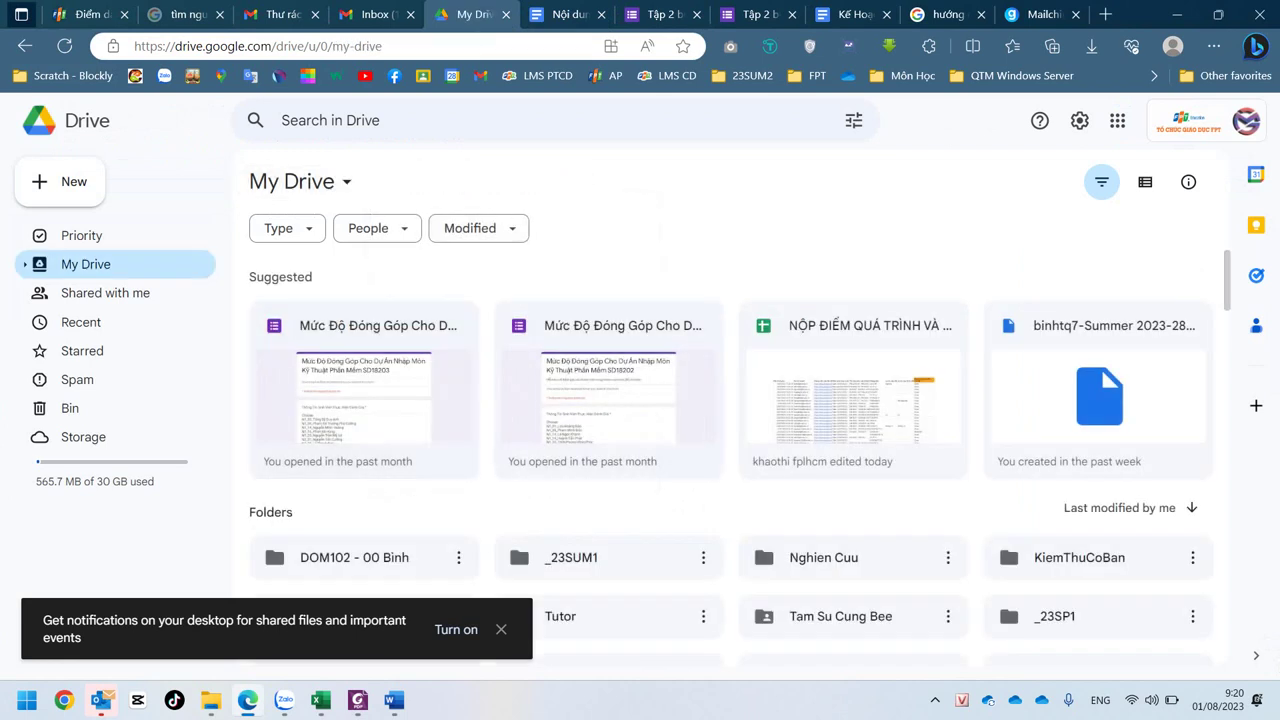
scroll(267, 413, "down", 2)
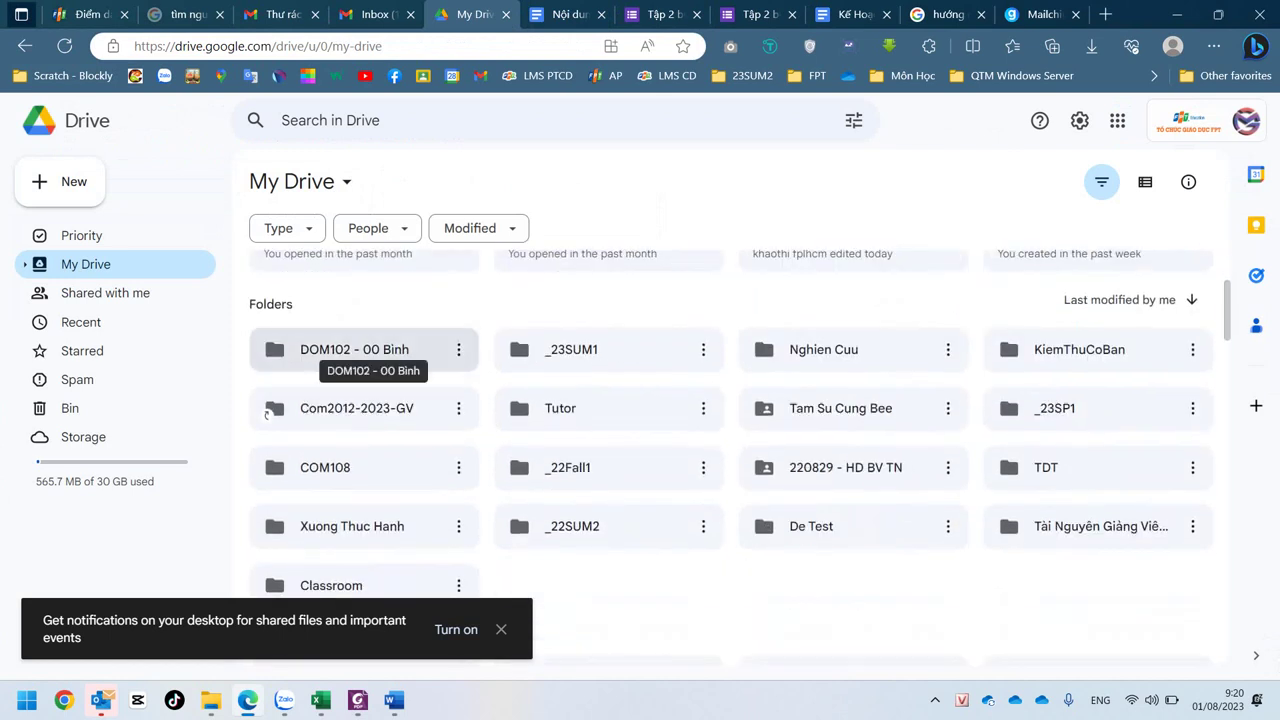
left_click(458, 349)
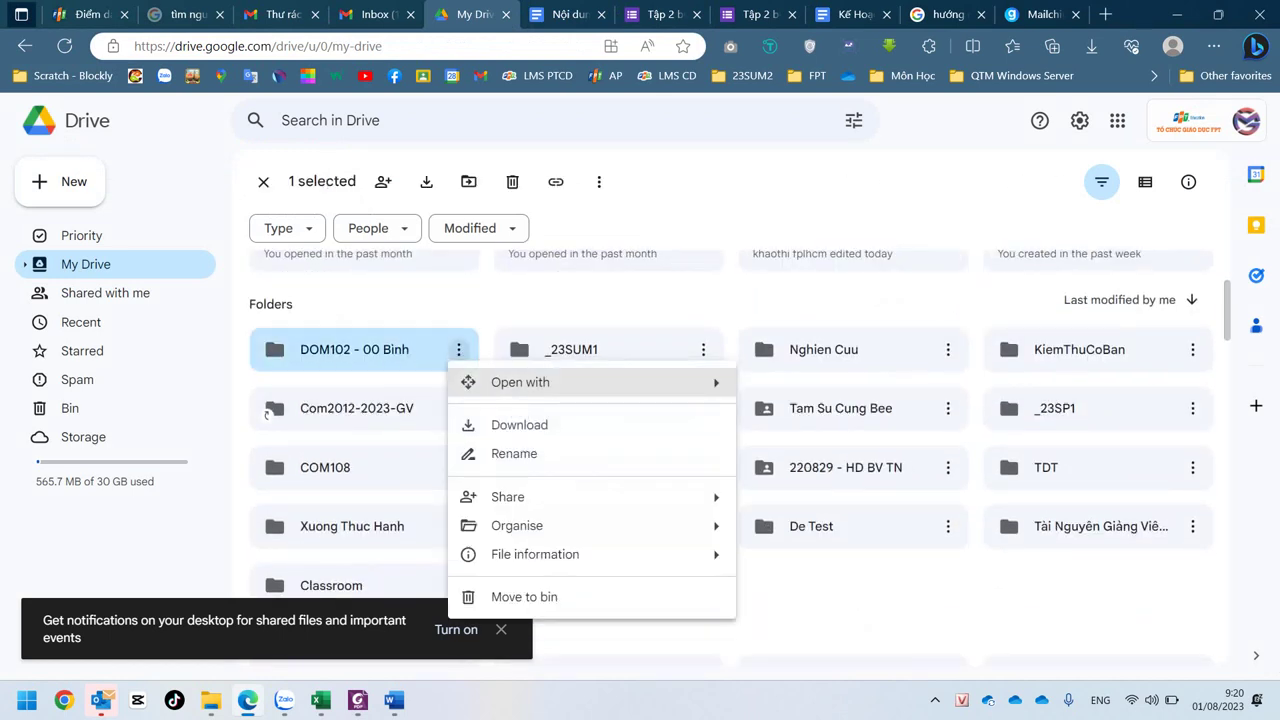
- Choose Share > Share to open the DOM102 folder's sharing dialog
key("Down")
key("Down")
key("Down")
key("Right")
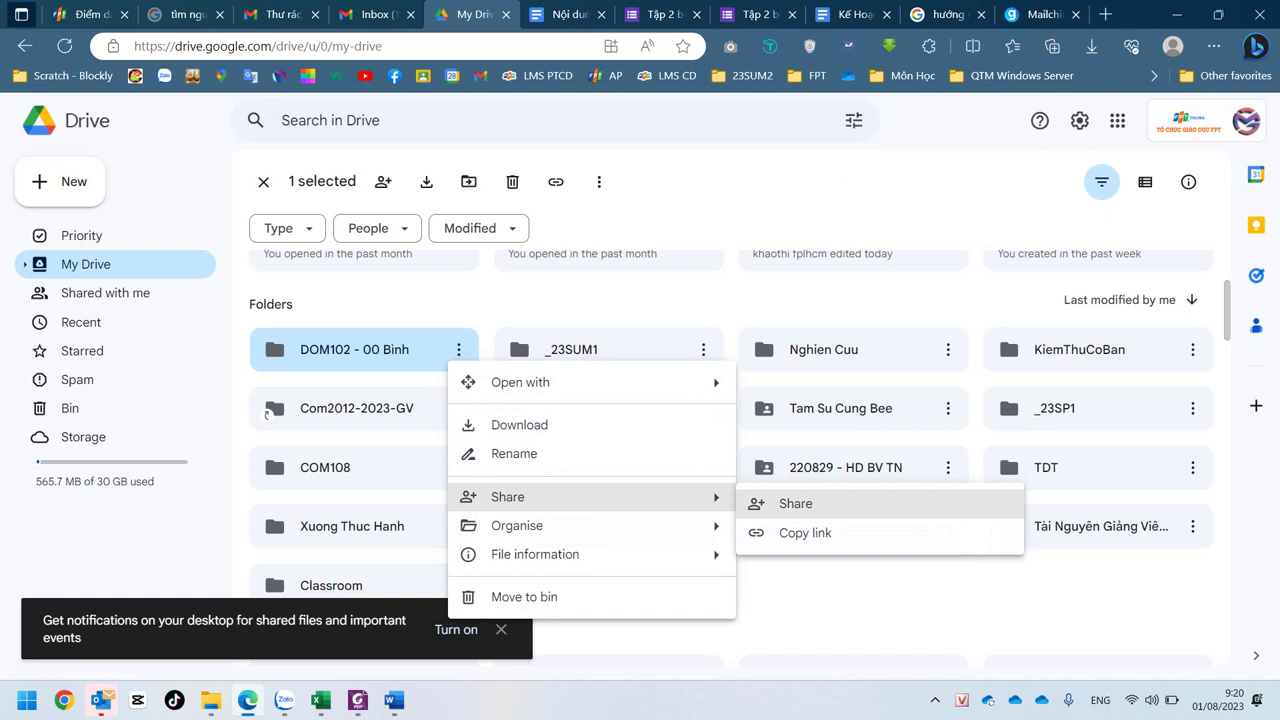
key("Left")
key("Down")
key("Up")
key("Right")
key("Return")
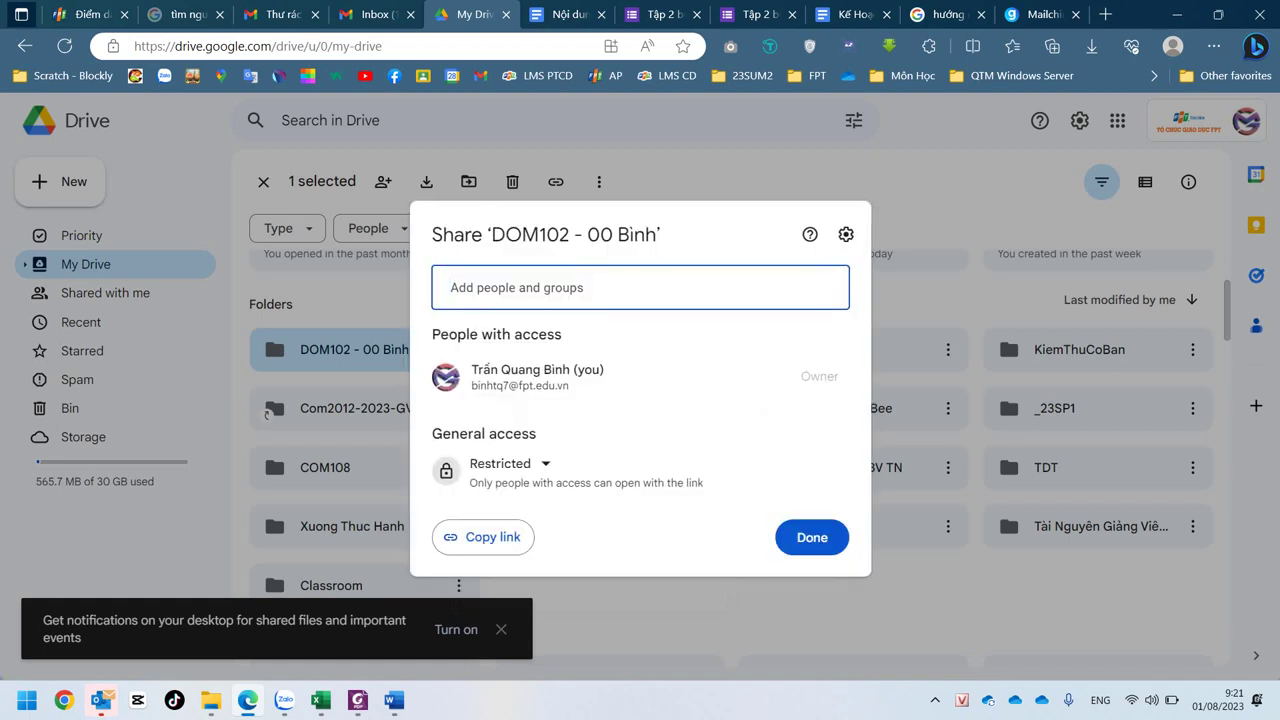
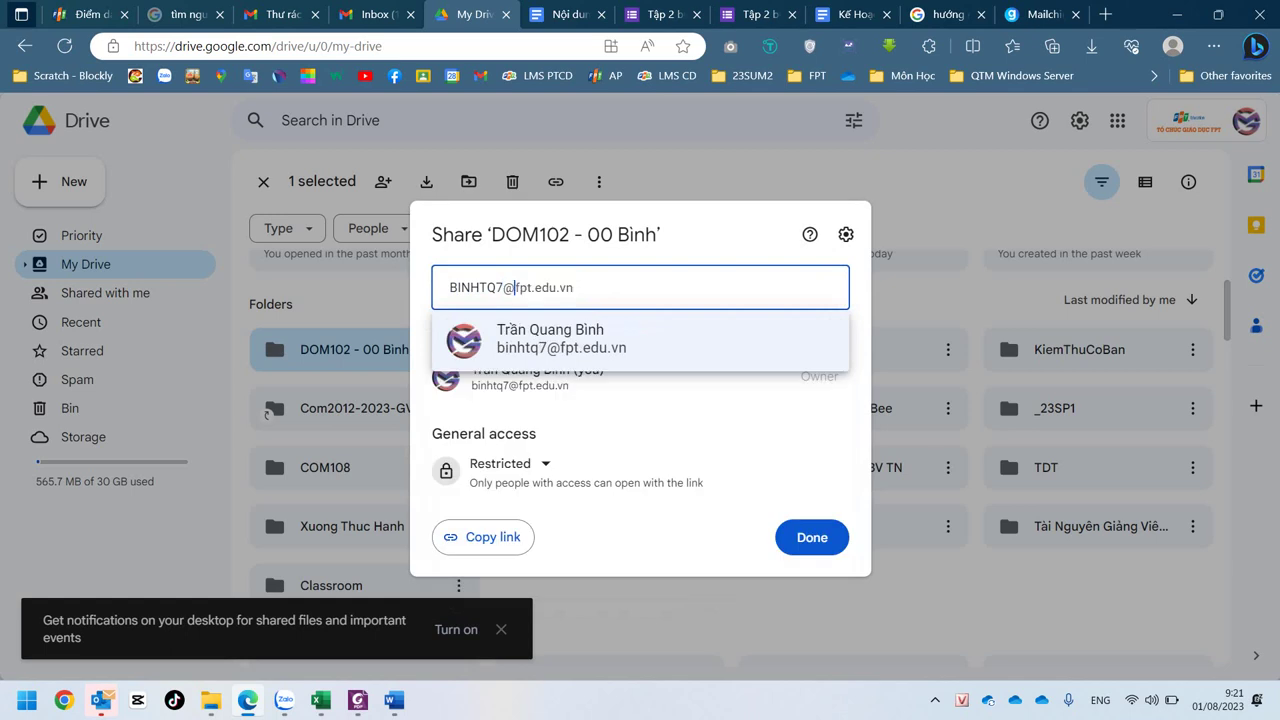
- Add the collaborator's e-mail as Editor with message 'Thông điệp:', then bring up the assignment PDF
key("Return")
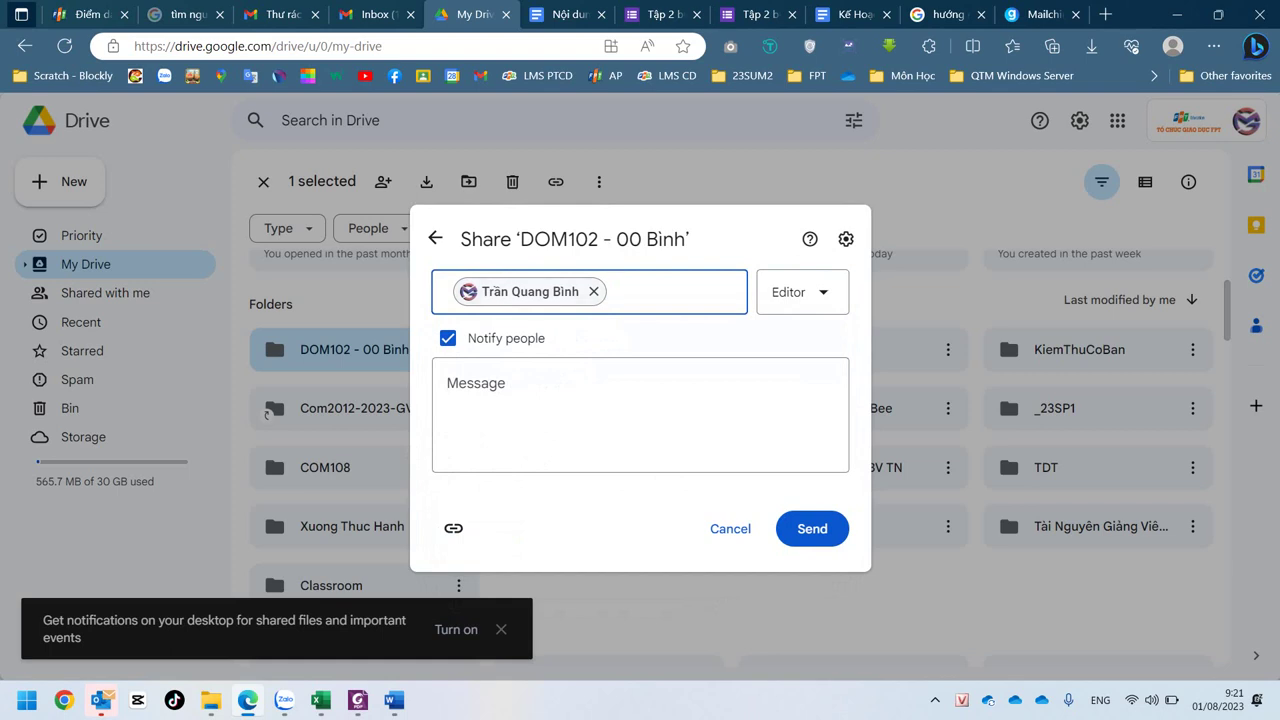
left_click(447, 383)
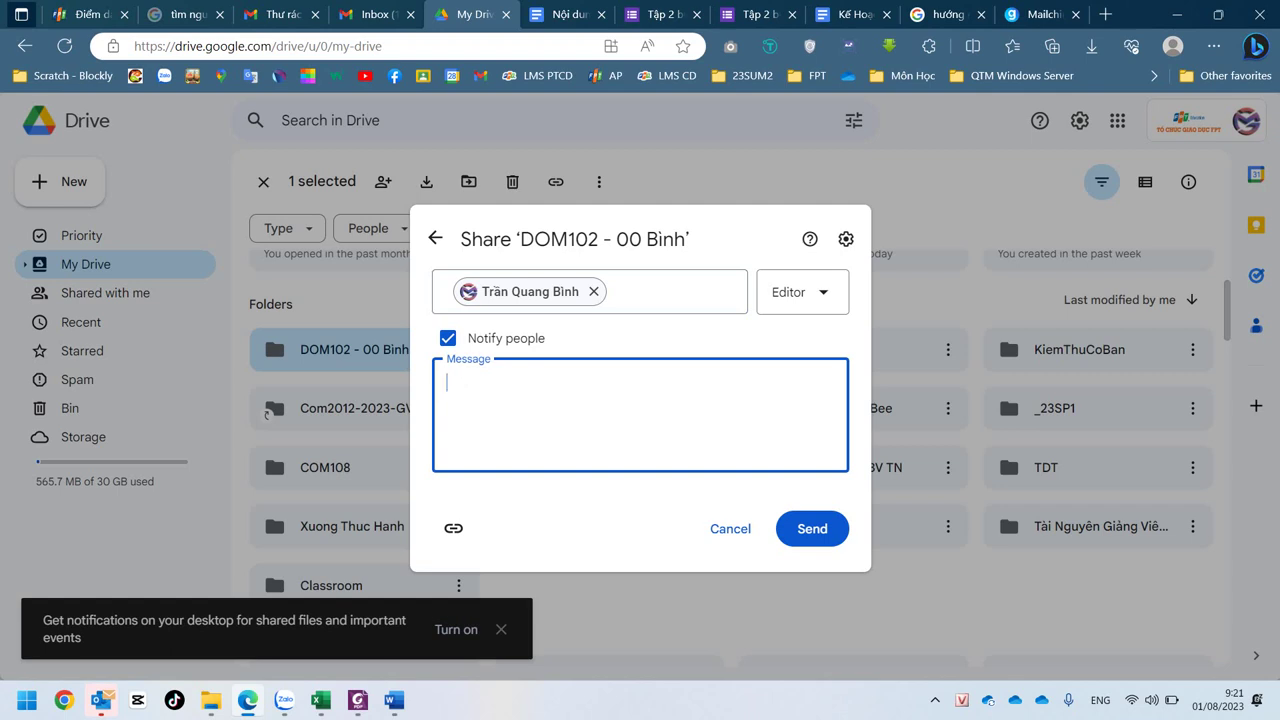
type("Th")
key("BackSpace")
key("BackSpace")
type("Thông điềệp")
key("BackSpace")
type("p:")
left_click(358, 700)
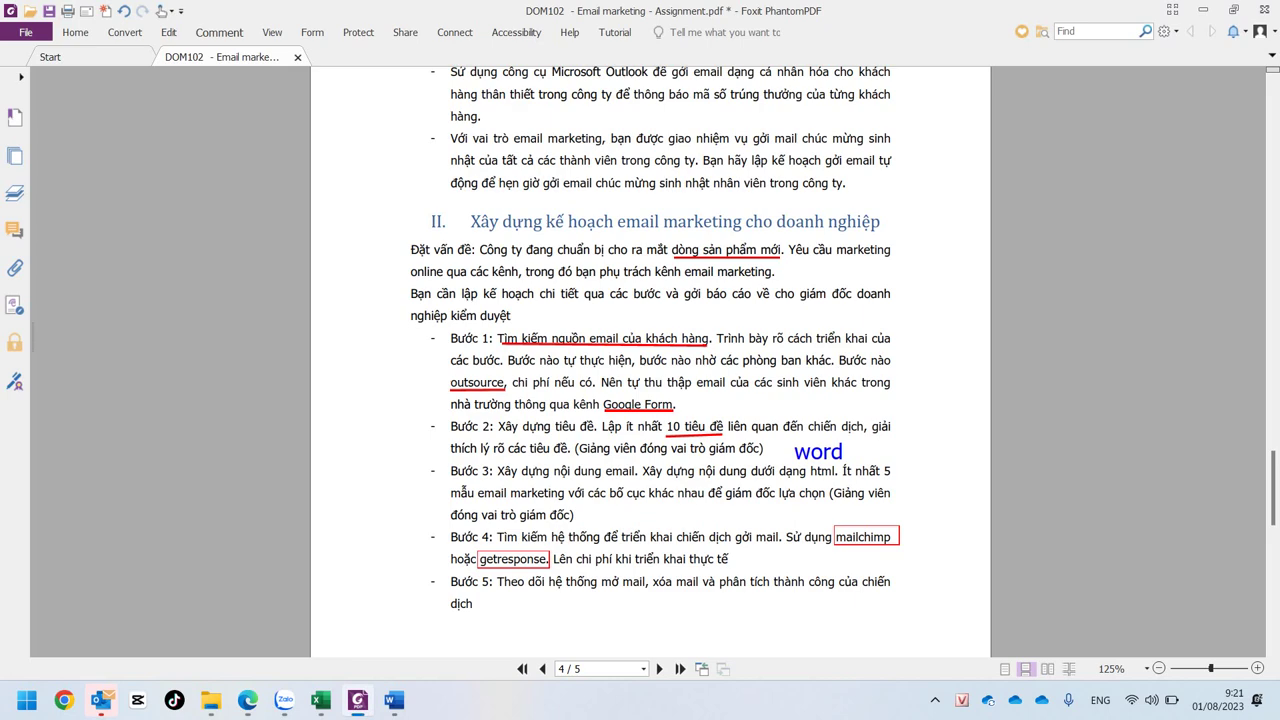
- Back in the DOM102 folder's share dialog, keep the pending Editor invitation and select the 'Thông điệp:' message
left_click(247, 700)
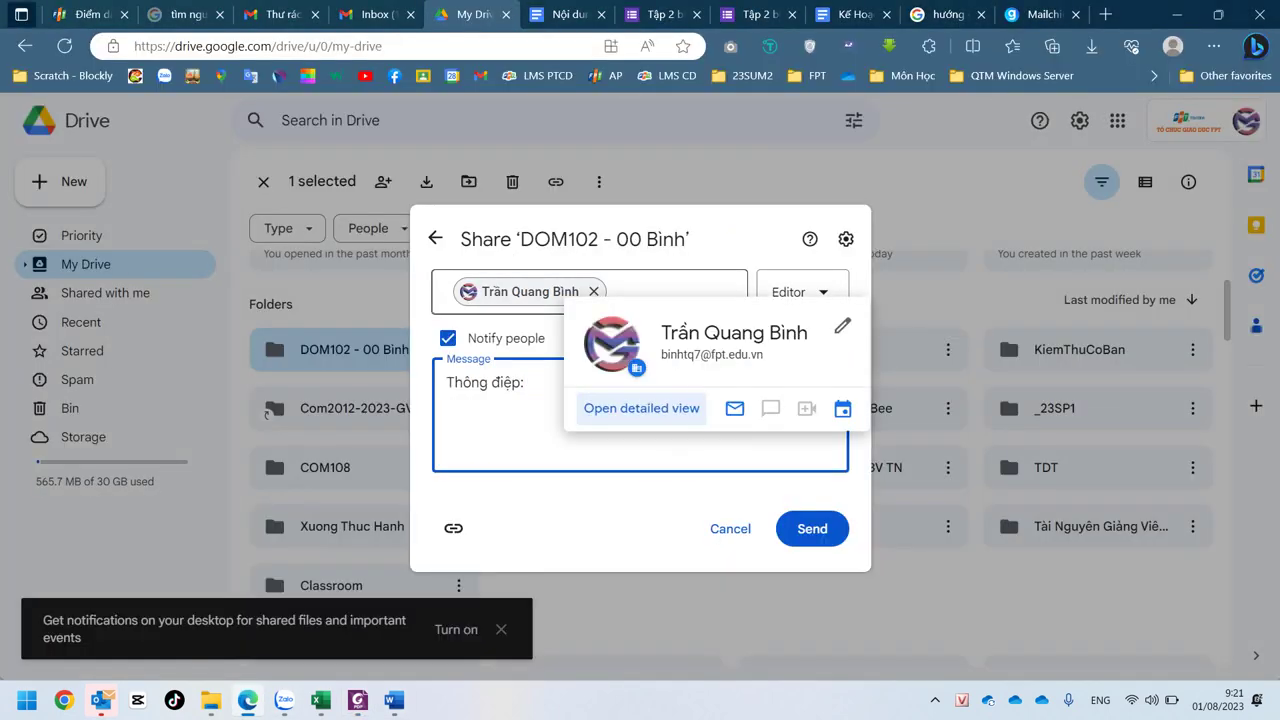
key("ctrl+a")
key("Escape")
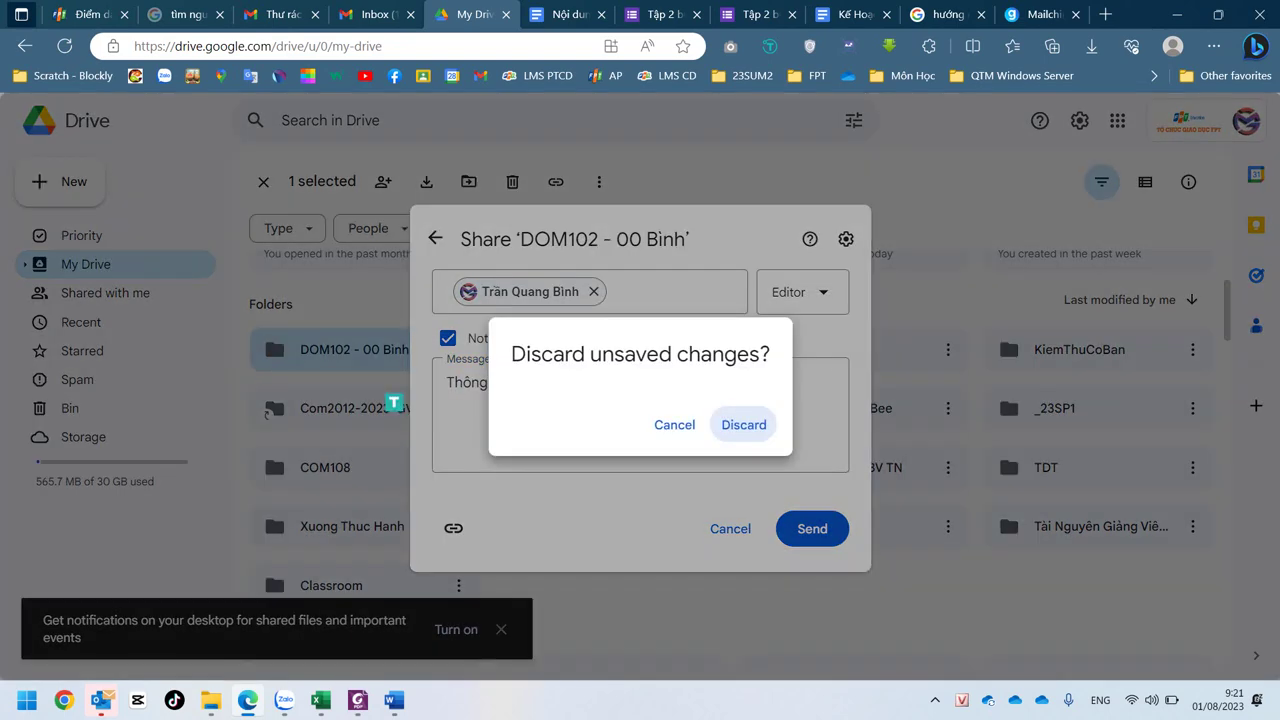
key("Escape")
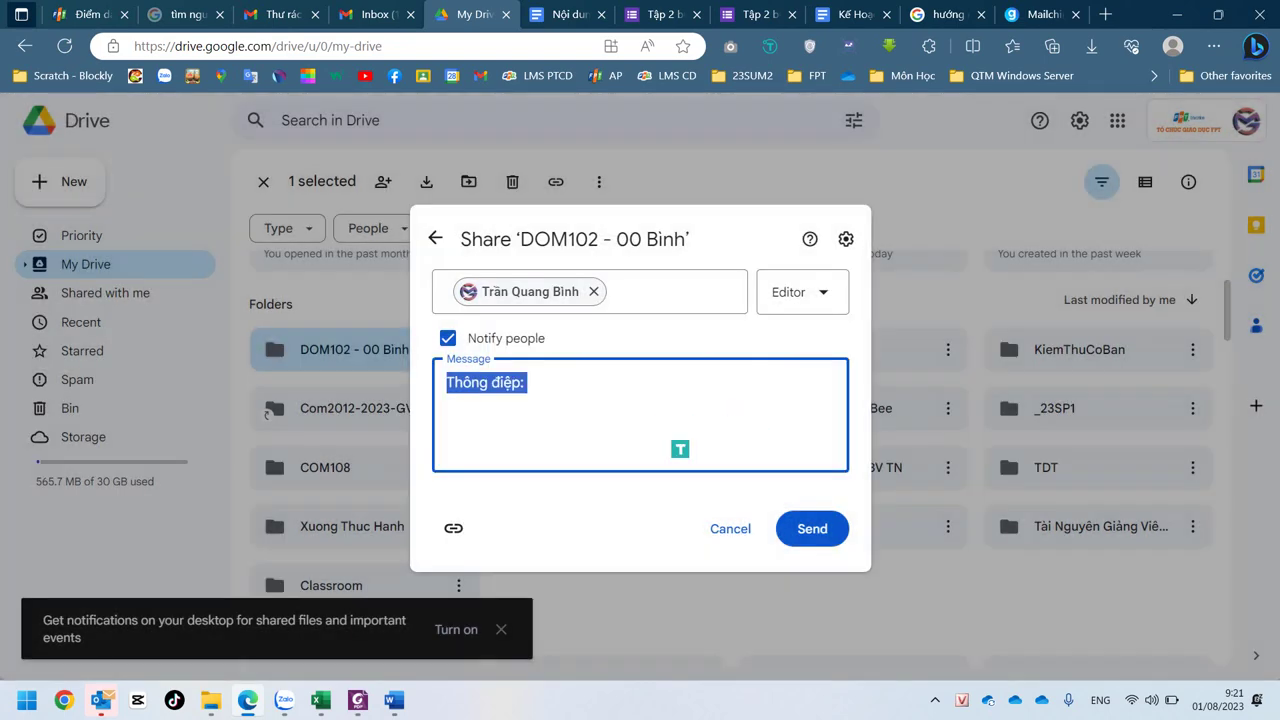
key("Right")
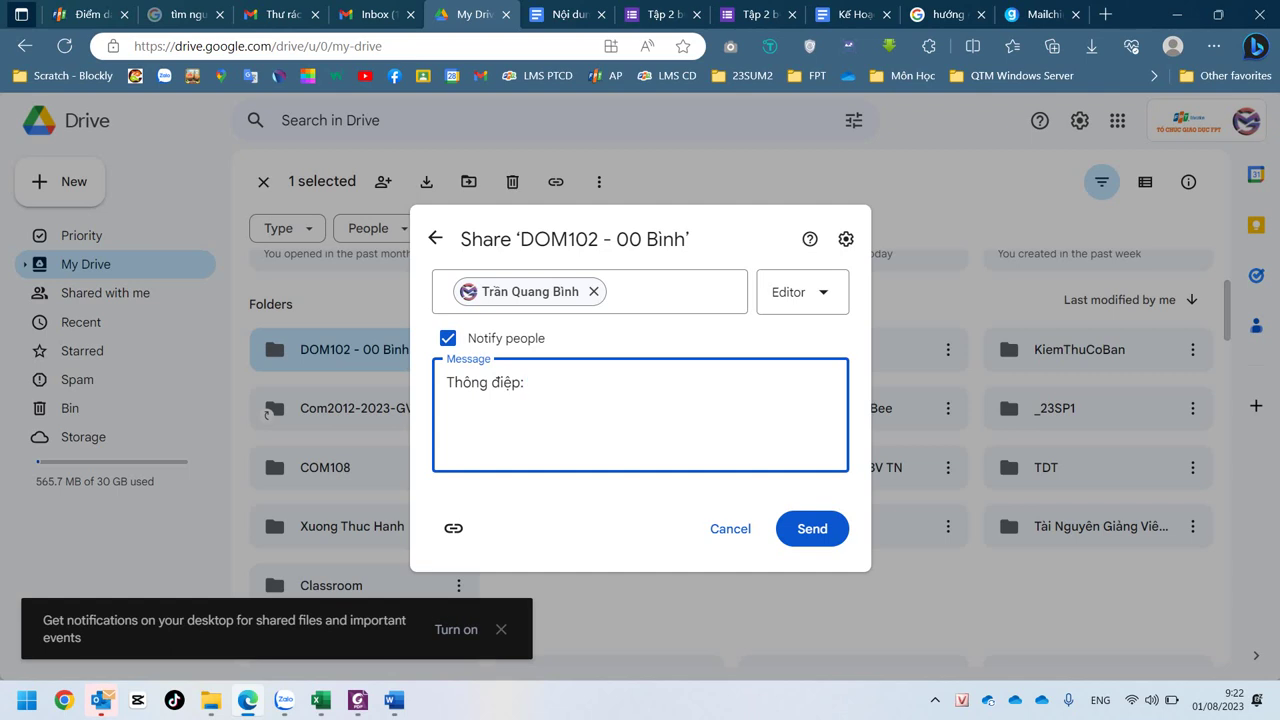
left_click_drag(528, 383, 446, 384)
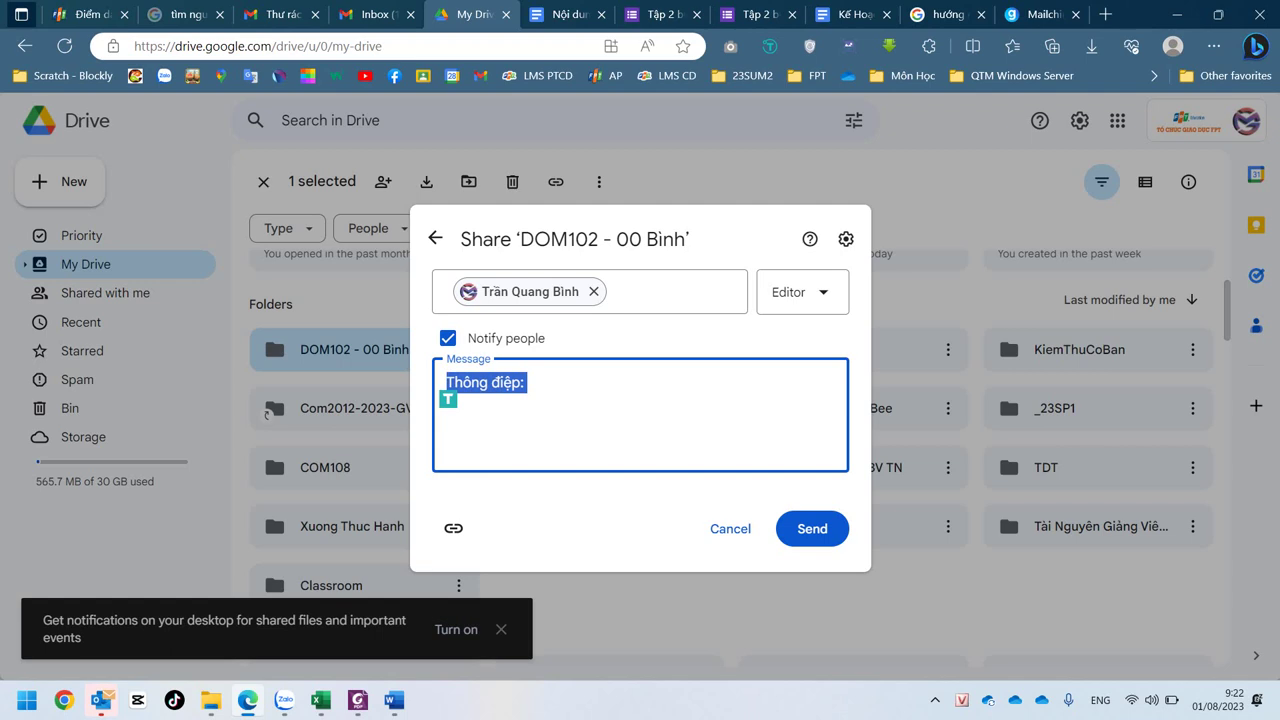
- Deselect the 'Thông điệp:' message in the DOM102 share invitation and show the hidden system tray icons
left_click(528, 383)
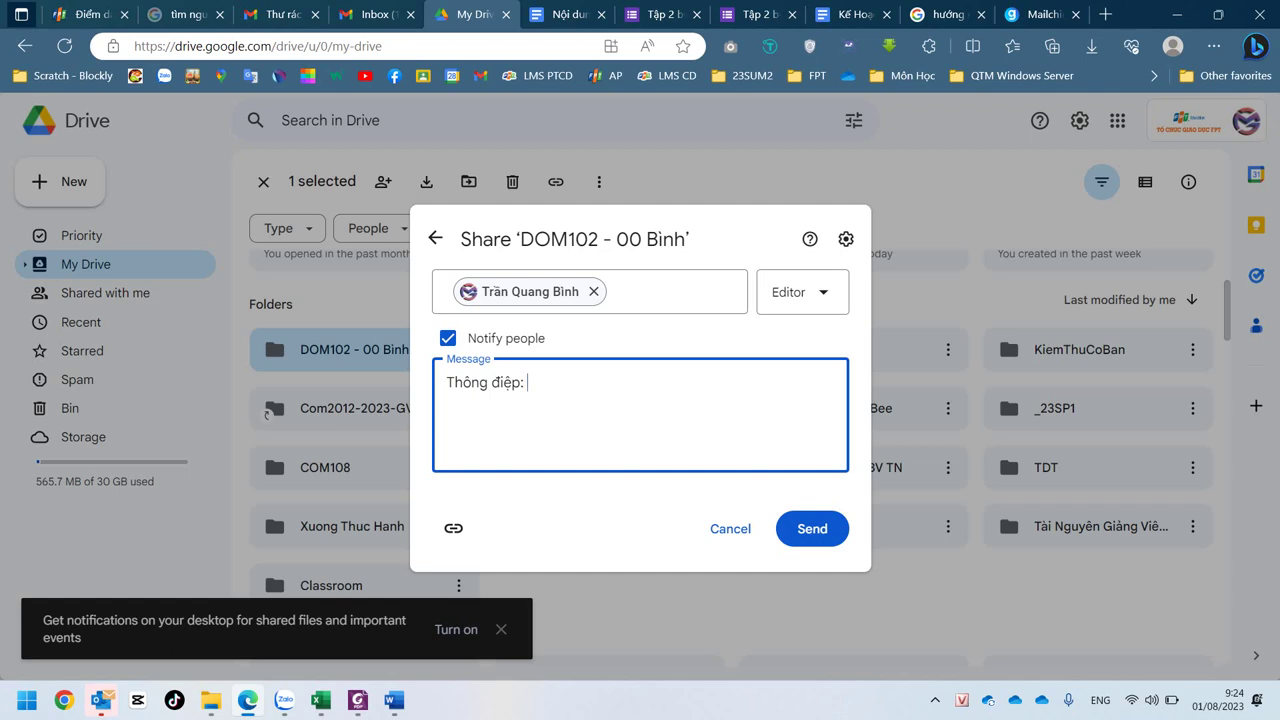
left_click(935, 699)
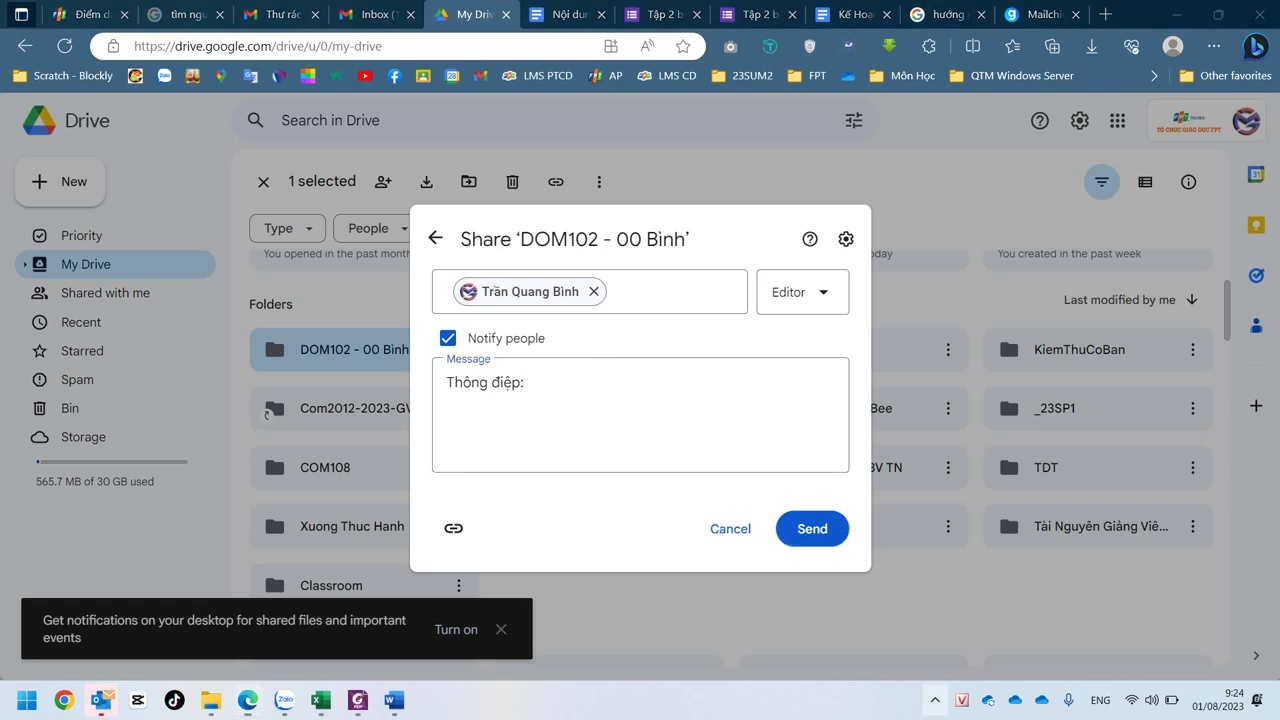